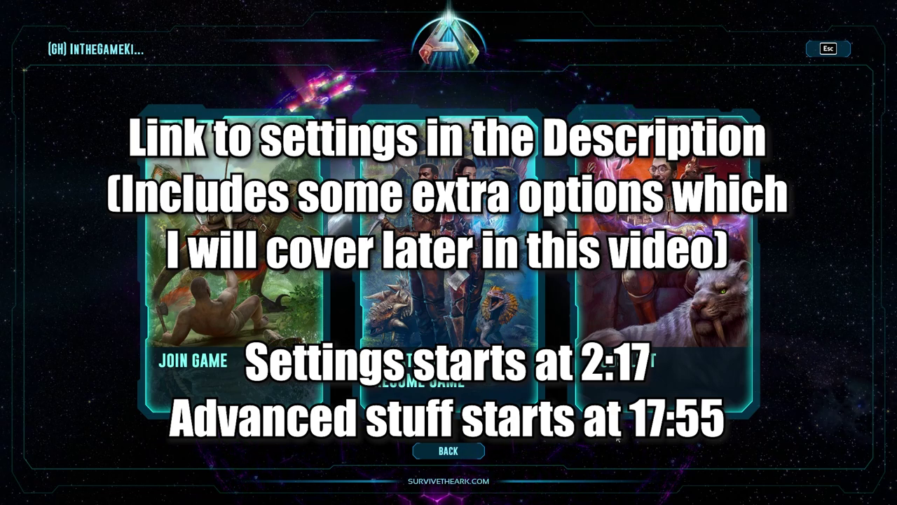
Open the setup for creating or resuming a game and choose The Island as the story map.
left_click(522, 210)
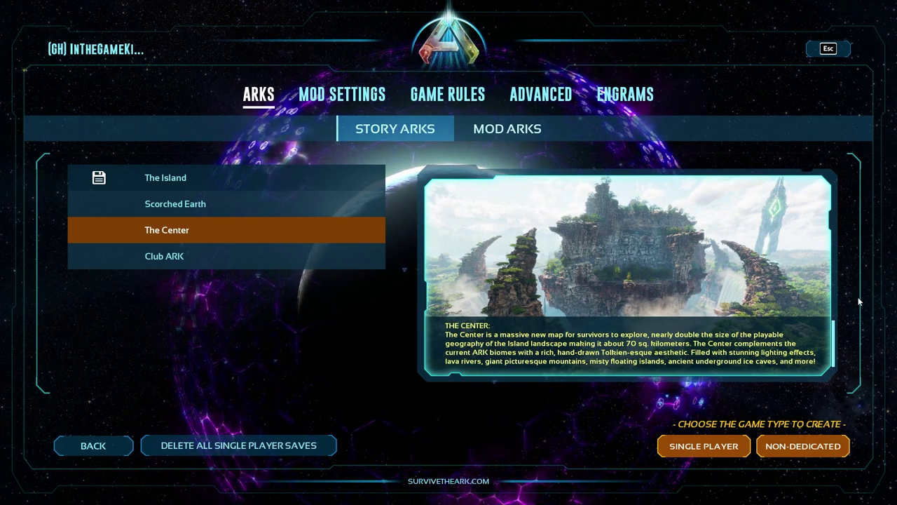
key("Up")
key("Up")
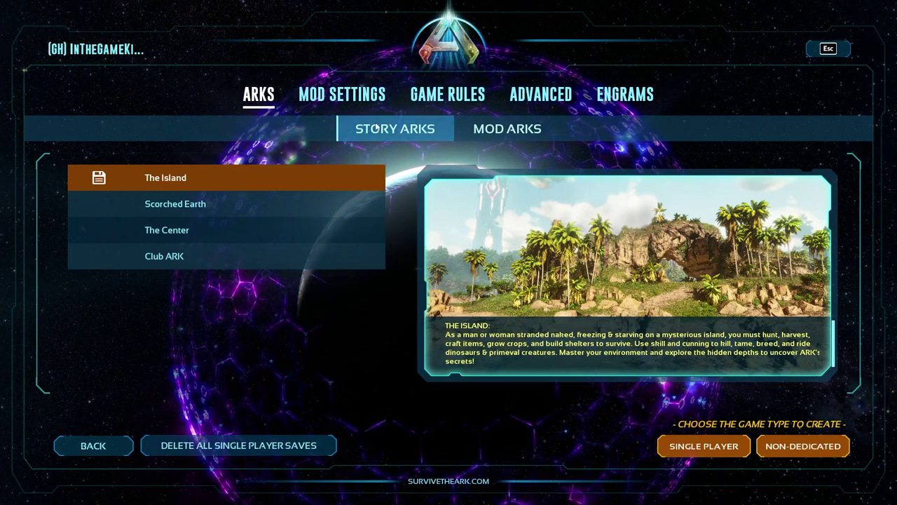
left_click(342, 94)
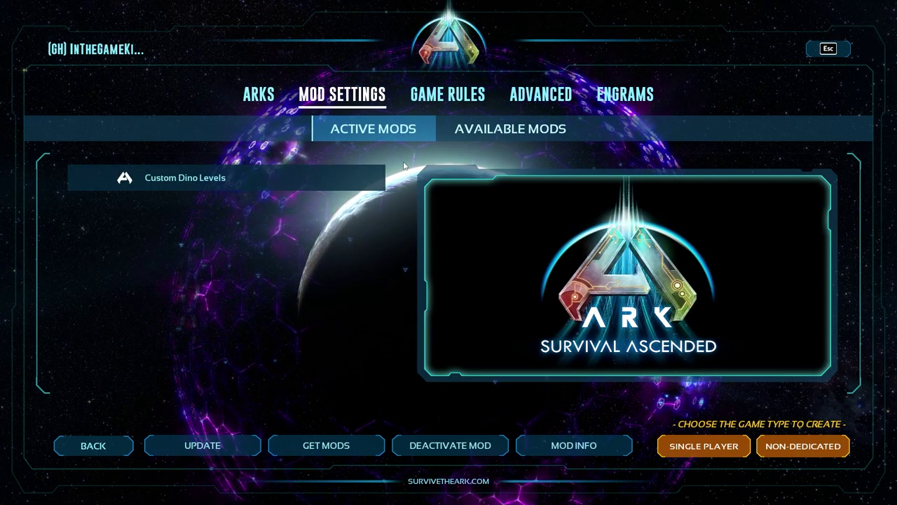
left_click(265, 95)
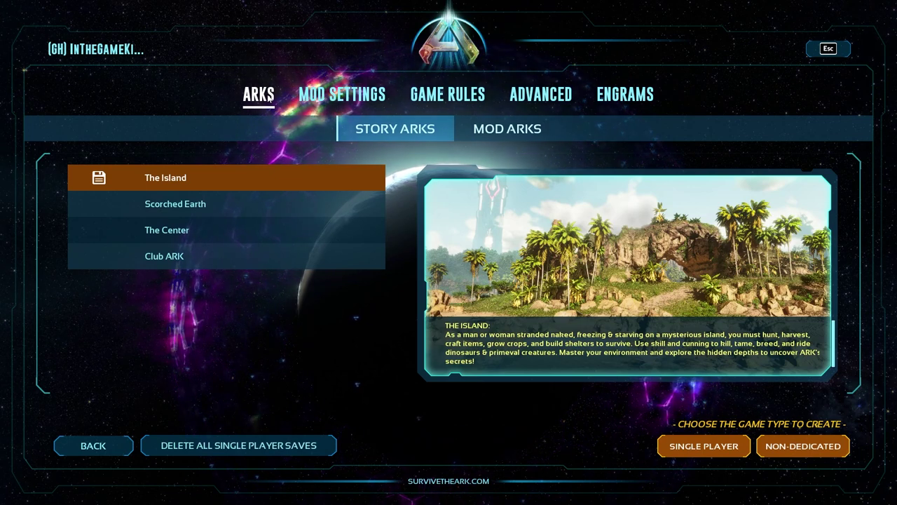
left_click(186, 214)
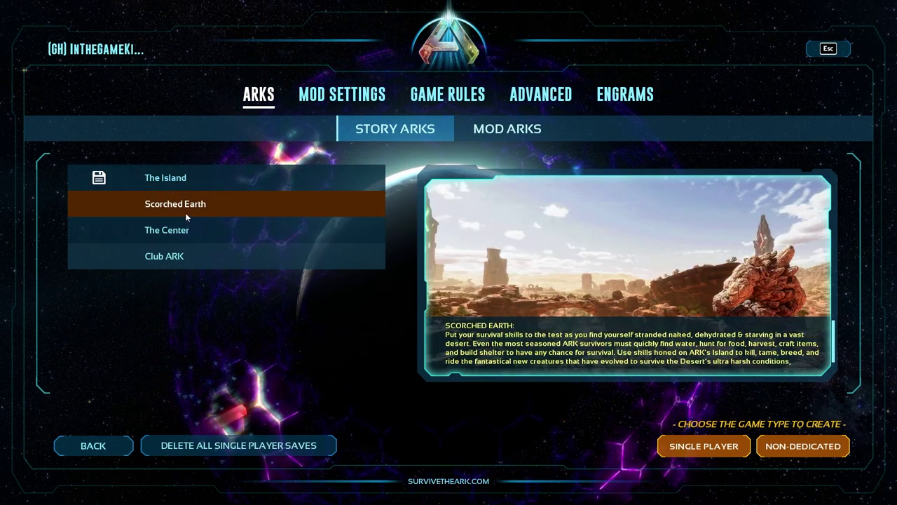
left_click(205, 180)
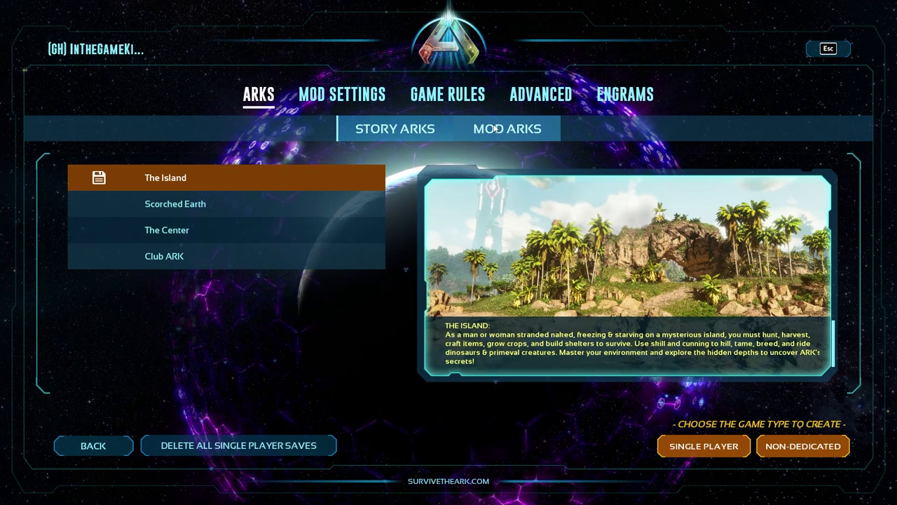
Examine the active mods and look through the list of available mods.
left_click(342, 94)
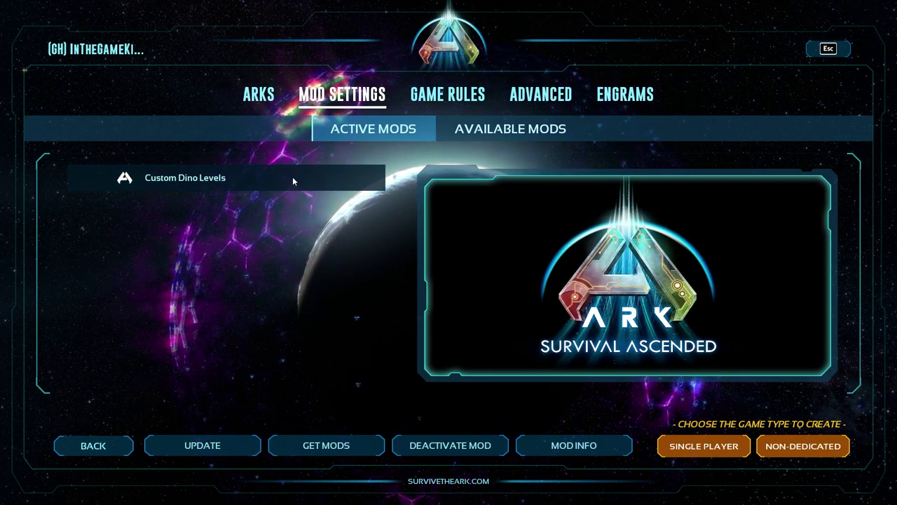
left_click(510, 128)
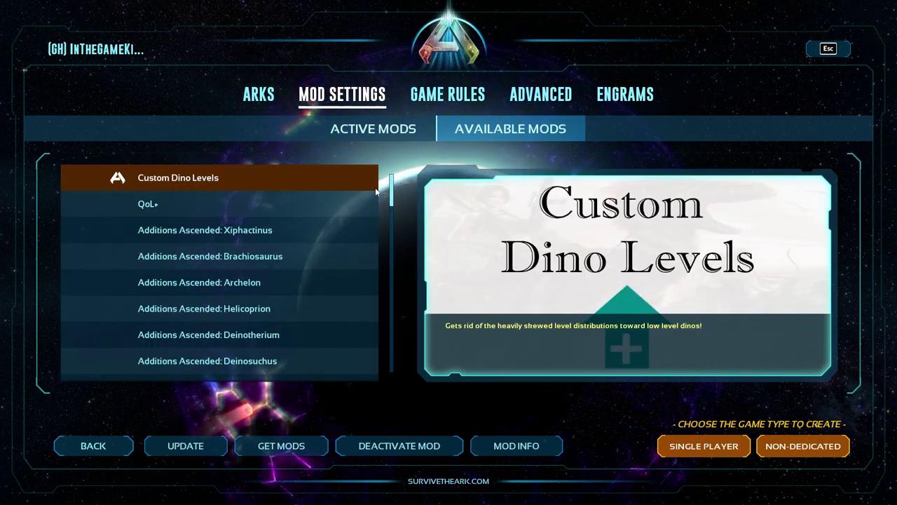
scroll(389, 193, "down", 2)
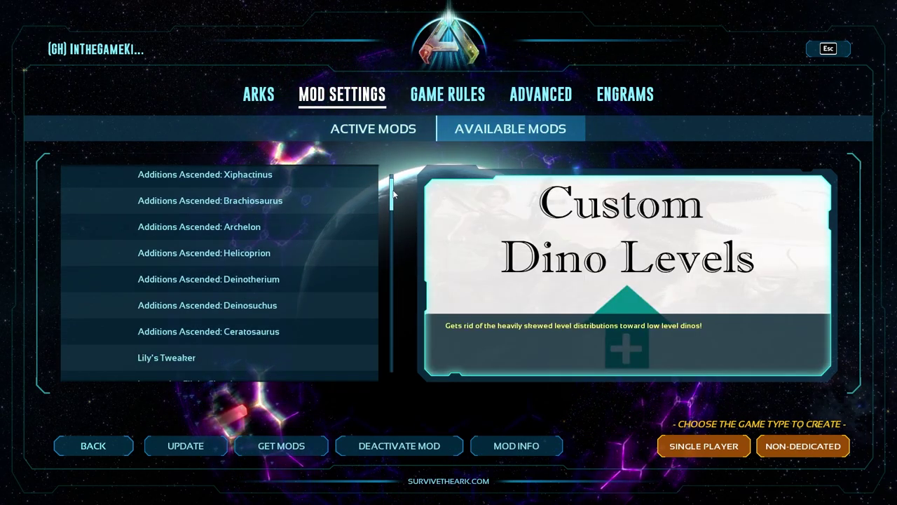
scroll(393, 193, "up", 2)
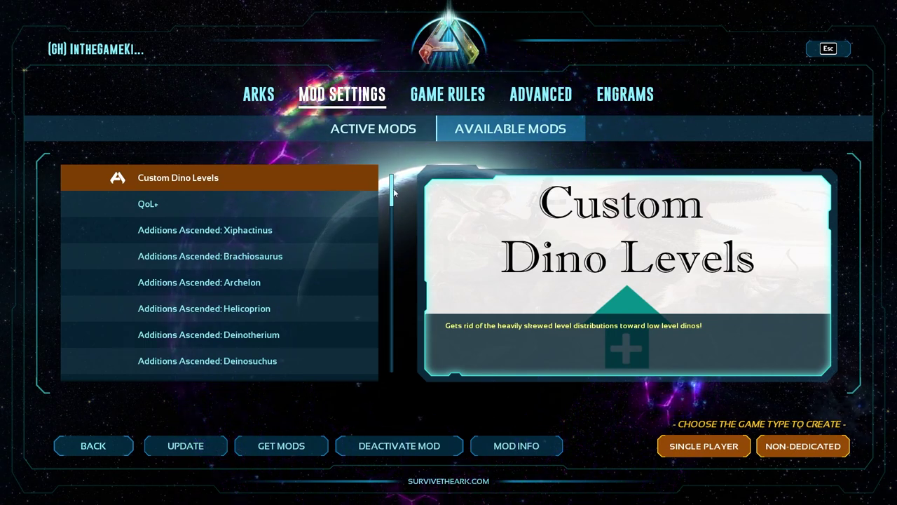
left_click_drag(394, 190, 394, 202)
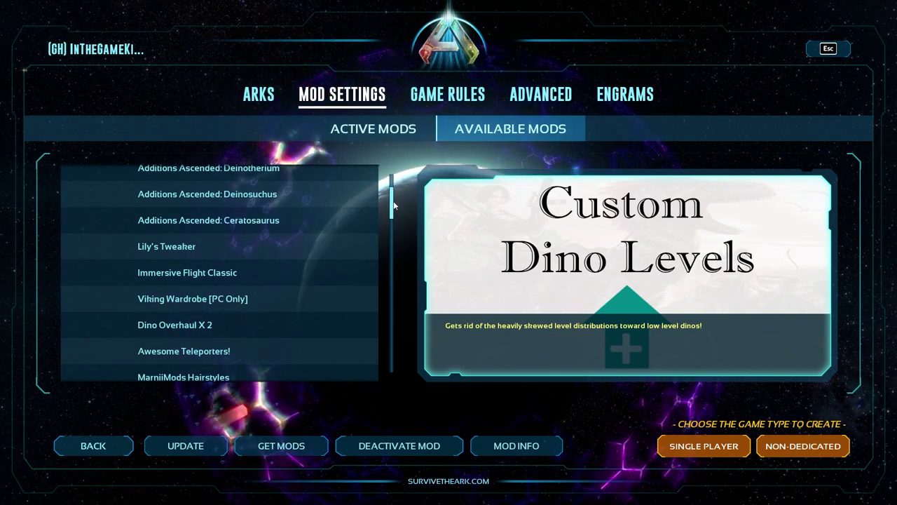
mouse_move(395, 205)
left_mouse_down()
mouse_move(394, 226)
mouse_move(395, 208)
left_mouse_up()
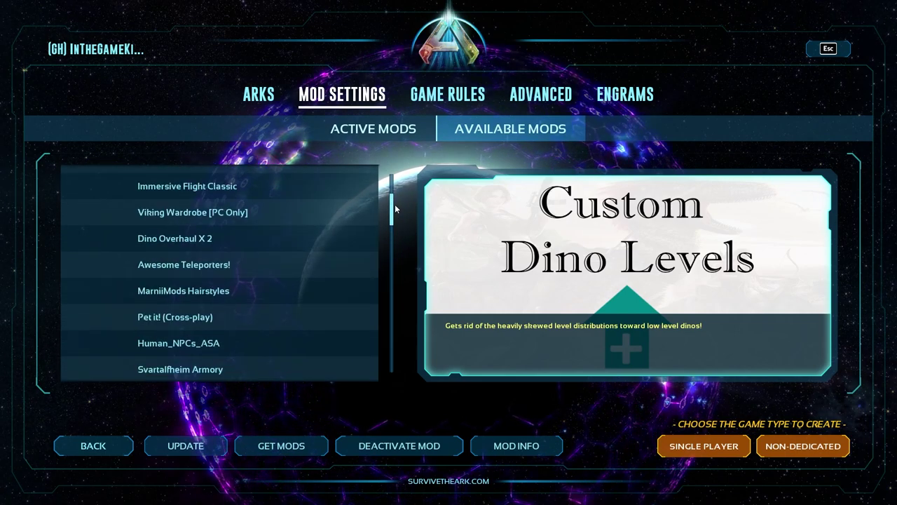
scroll(395, 208, "up", 5)
scroll(405, 207, "down", 4)
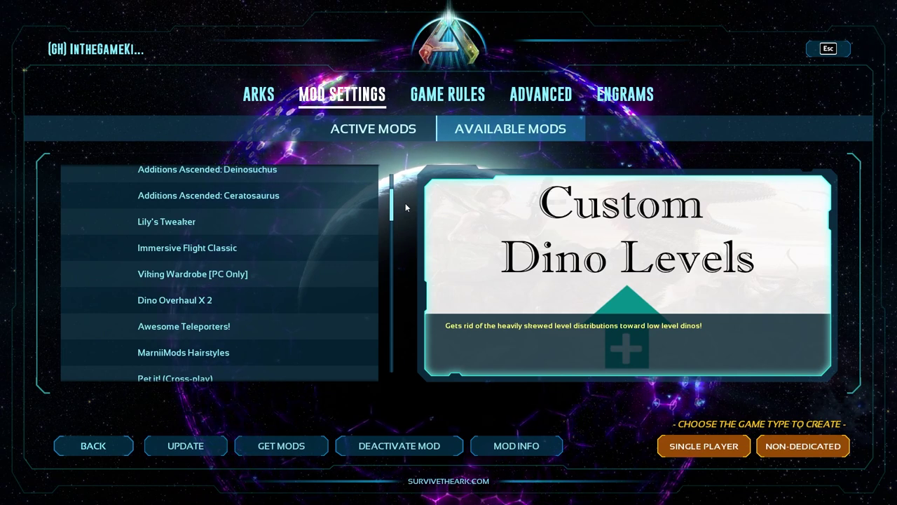
scroll(405, 207, "down", 4)
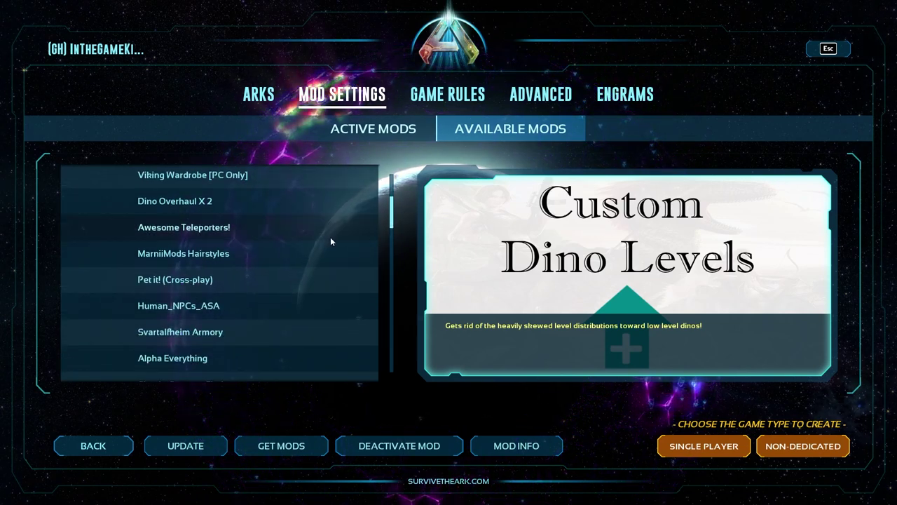
Inspect the MarniiMods Hairstyles, Dino Painter and Better Breeding mods, and return to the active mods.
left_click(273, 253)
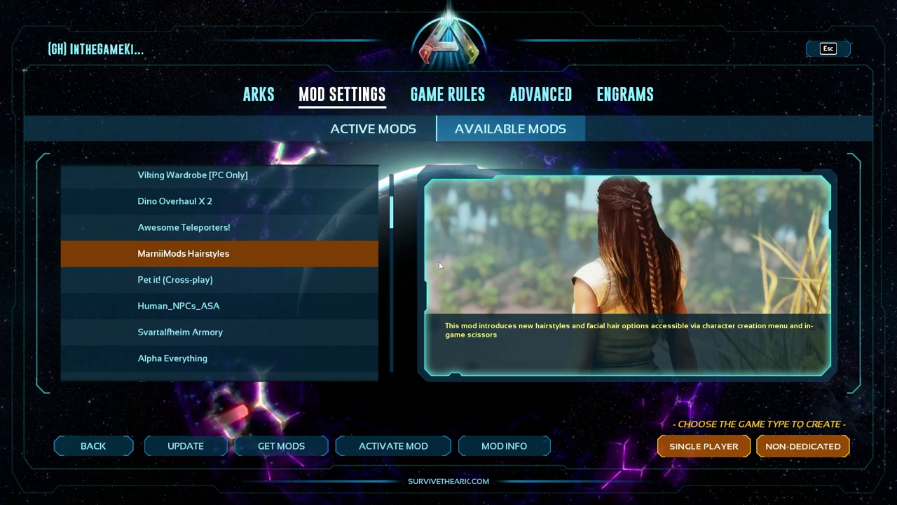
scroll(296, 294, "down", 11)
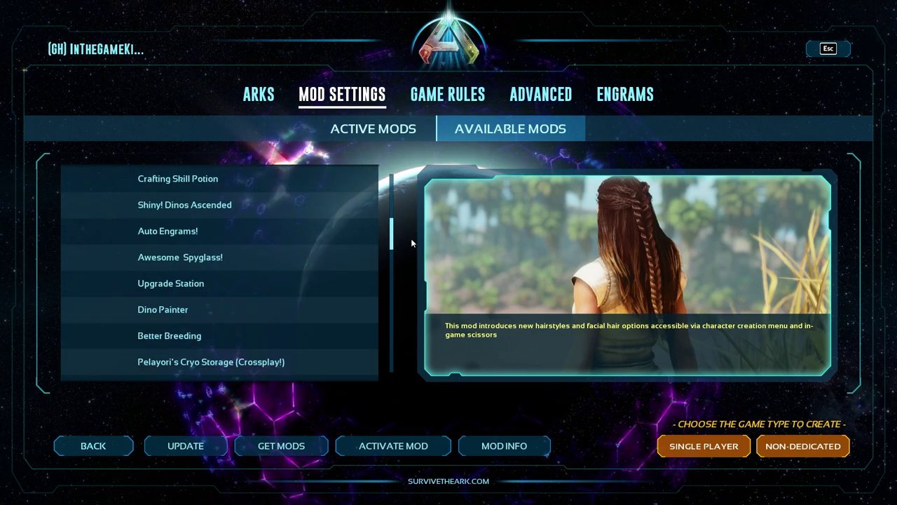
left_click(321, 308)
left_click(316, 338)
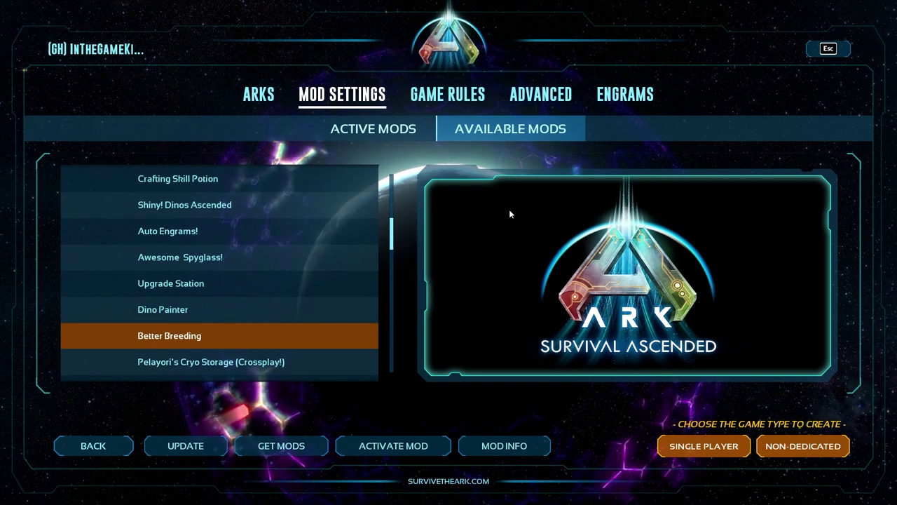
left_click(424, 132)
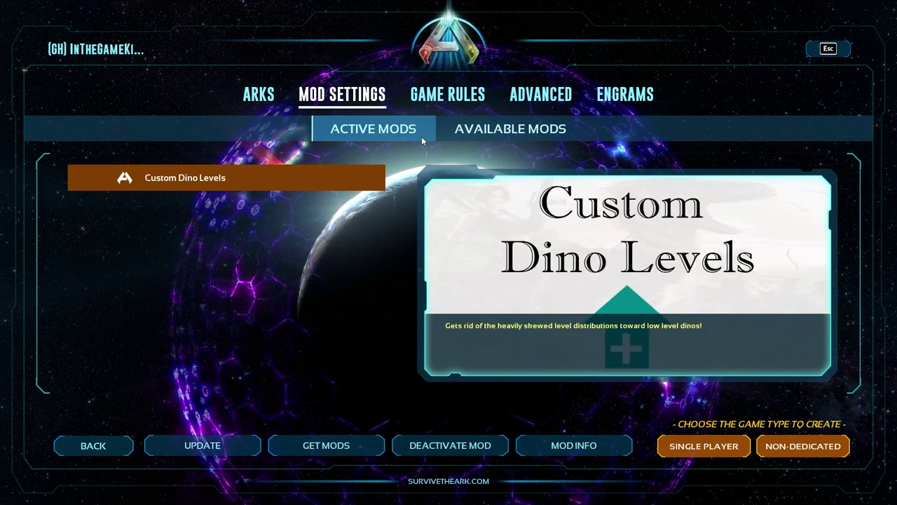
Review the player and creature game rules, including Health Recovery for both and the creatures' Harvesting Damage.
left_click(431, 94)
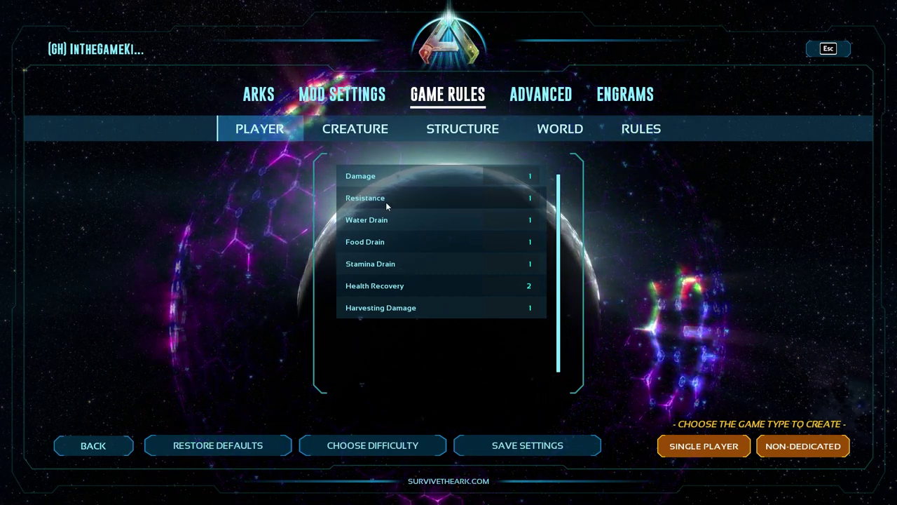
left_click(499, 288)
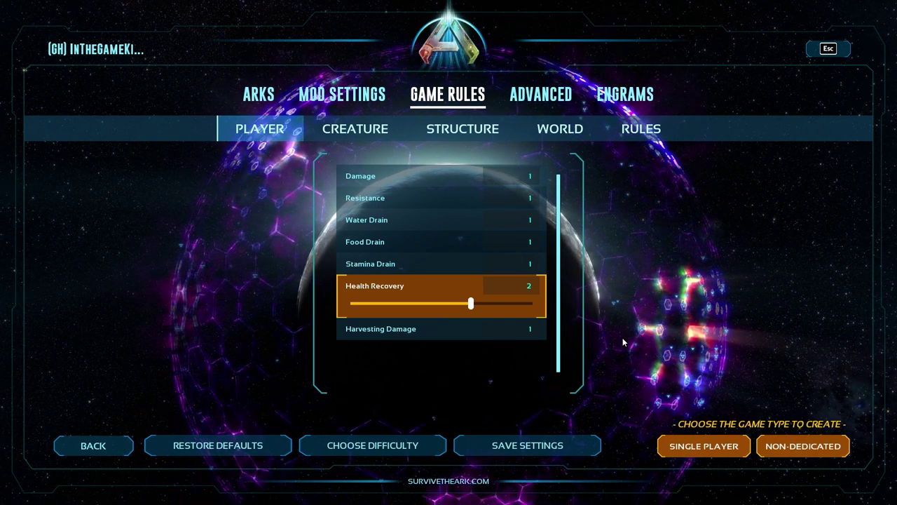
left_click(378, 128)
scroll(559, 221, "down", 1)
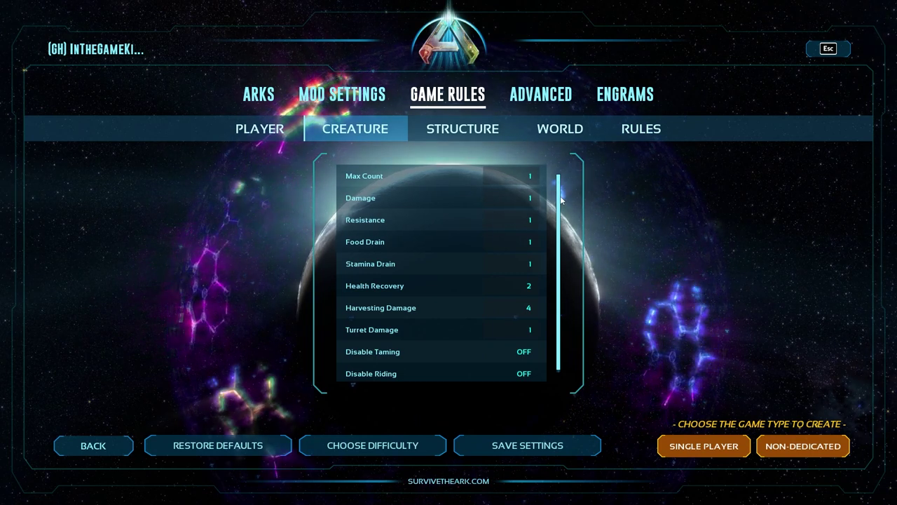
left_click(517, 287)
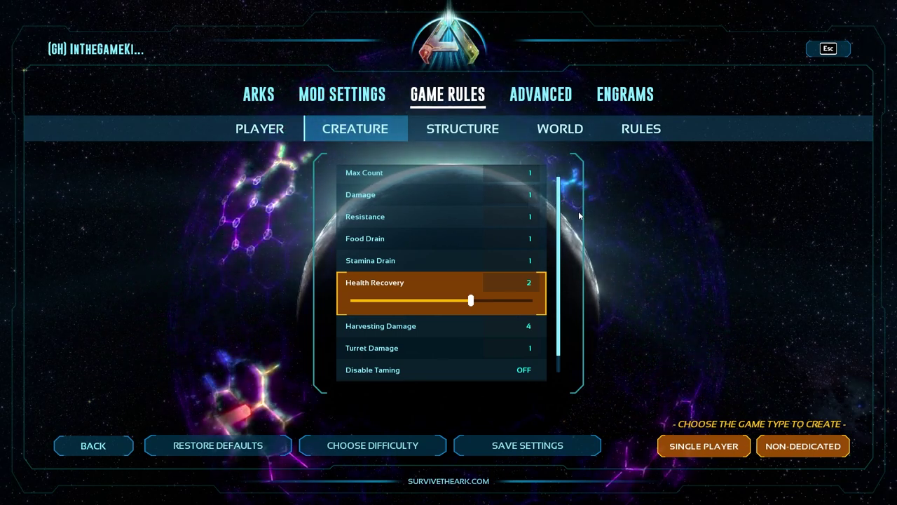
left_click(536, 337)
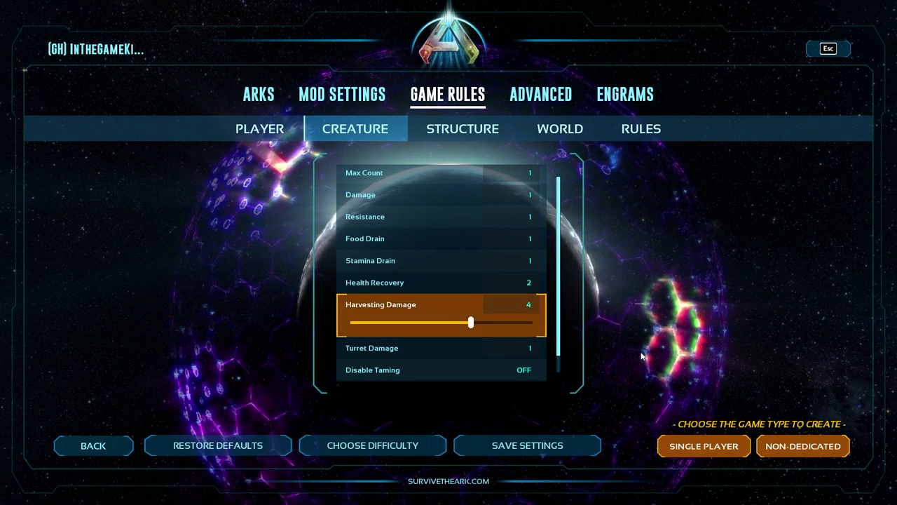
scroll(568, 275, "down", 1)
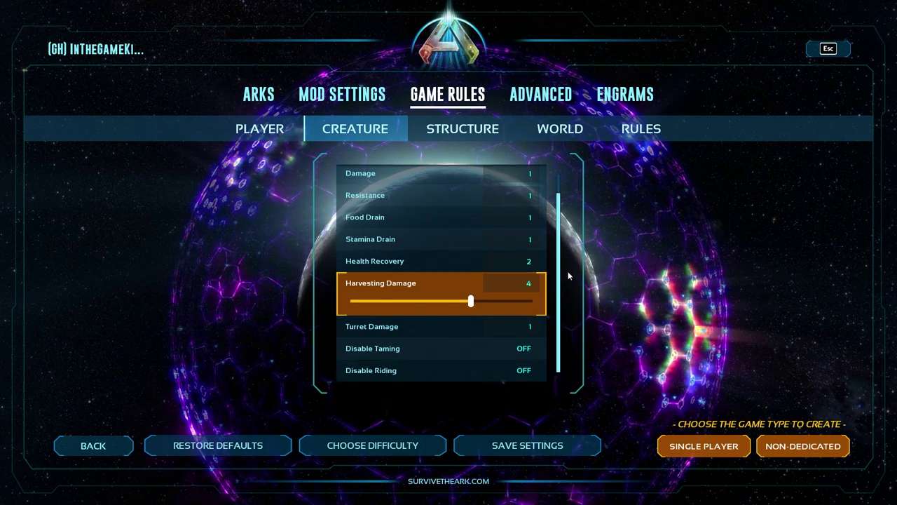
scroll(568, 276, "up", 1)
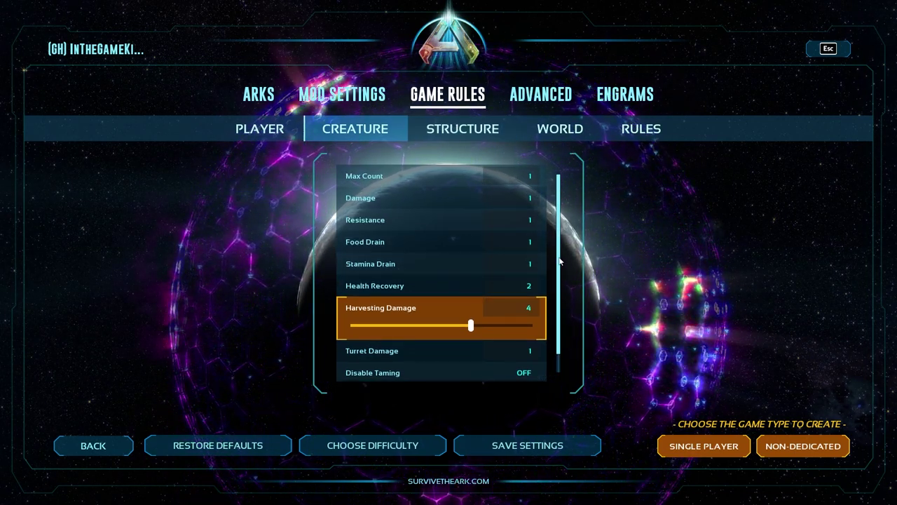
Review the structure and world game rules, including the harvest yield multiplier and the unlimited respecs option.
left_click(470, 141)
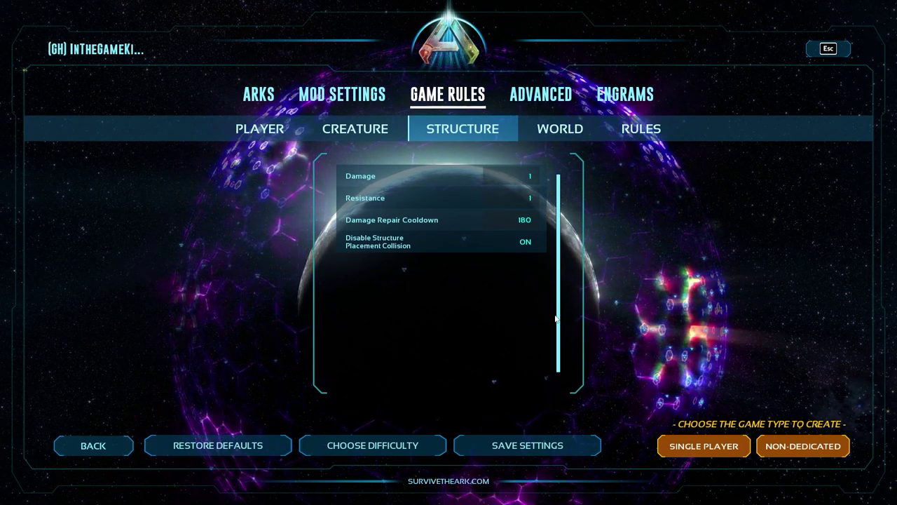
left_click(571, 127)
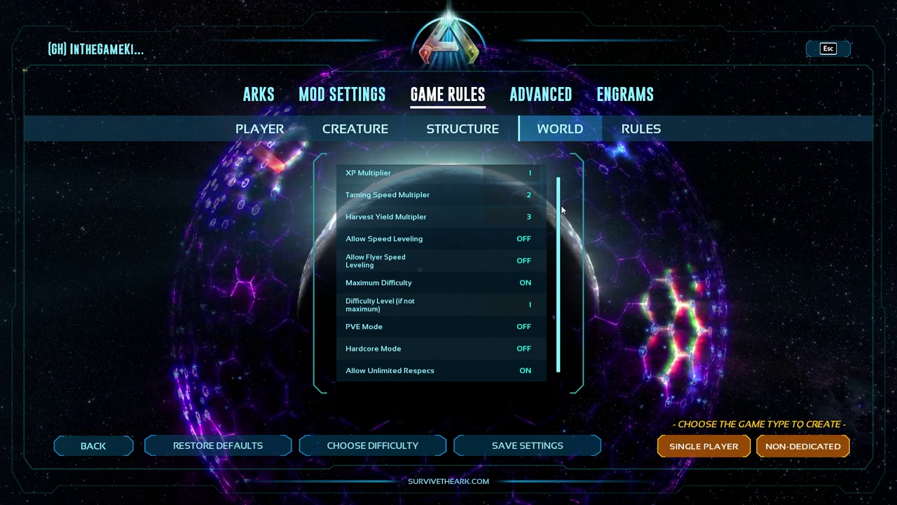
left_click(512, 223)
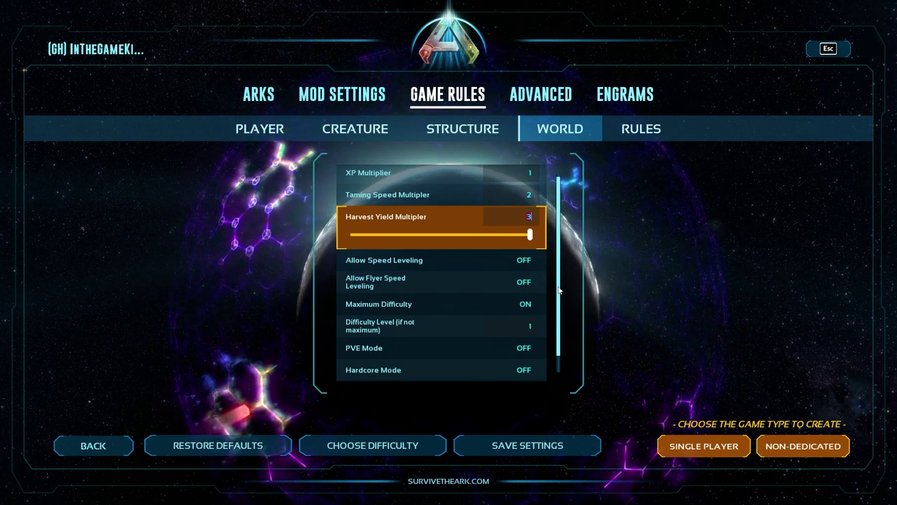
scroll(561, 325, "down", 1)
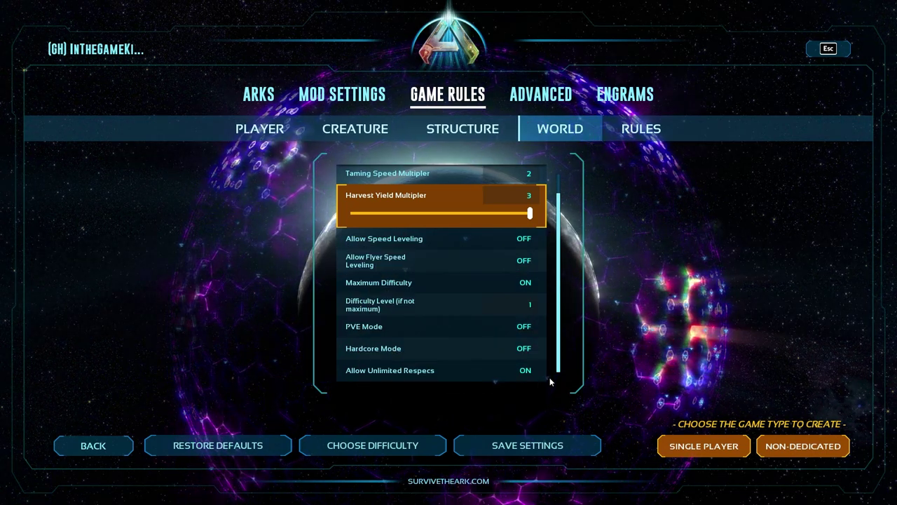
mouse_move(494, 374)
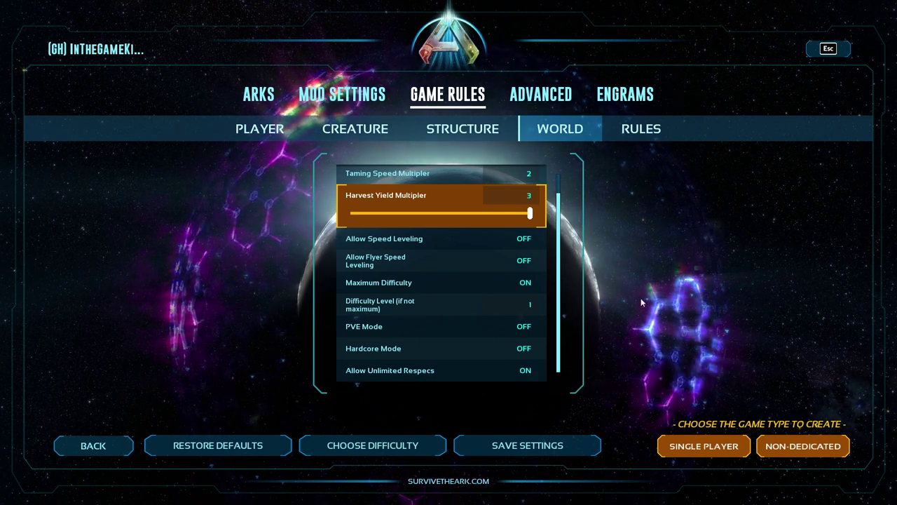
Look through all the general rule toggles down to the singleplayer settings option, and open the advanced PVE settings.
left_click(611, 143)
scroll(559, 188, "down", 1)
scroll(559, 188, "up", 1)
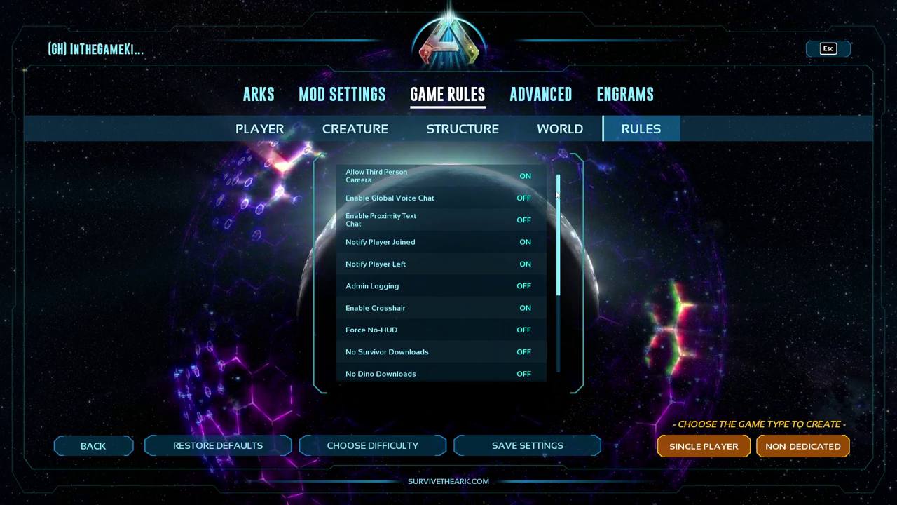
scroll(526, 234, "down", 1)
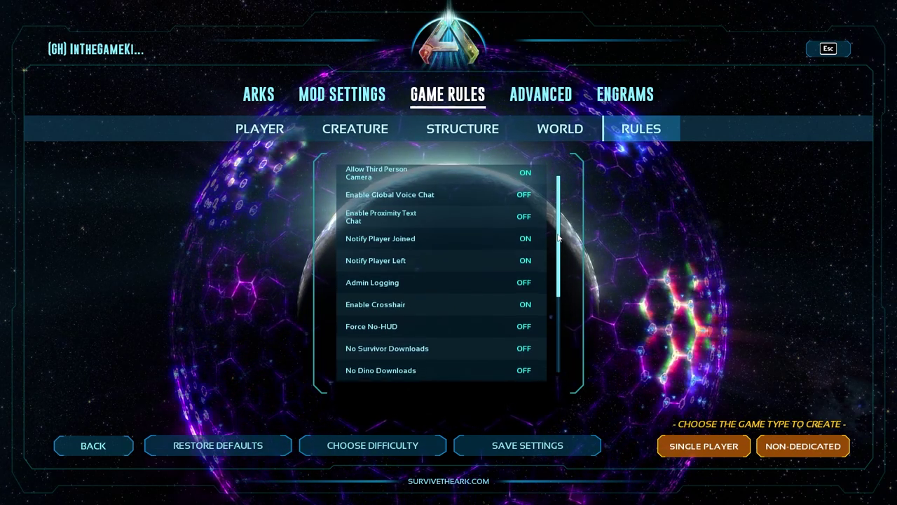
scroll(559, 238, "down", 3)
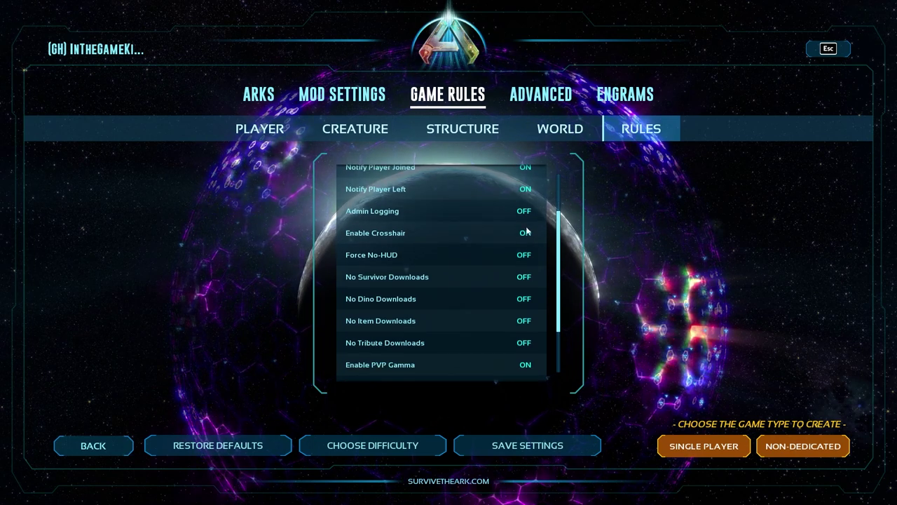
left_click_drag(561, 247, 555, 291)
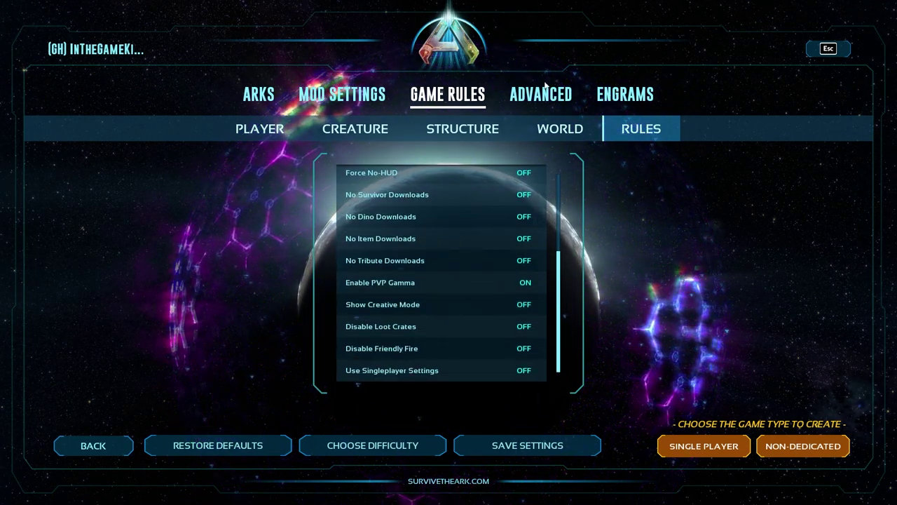
left_click(519, 98)
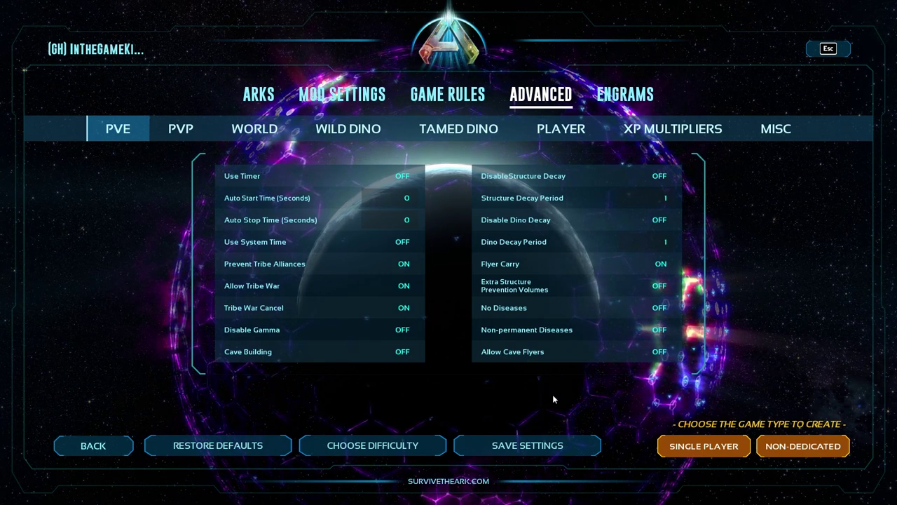
Turn off Prevent Tribe Alliances in the advanced PVE settings and review the remaining PVE options.
left_click(403, 264)
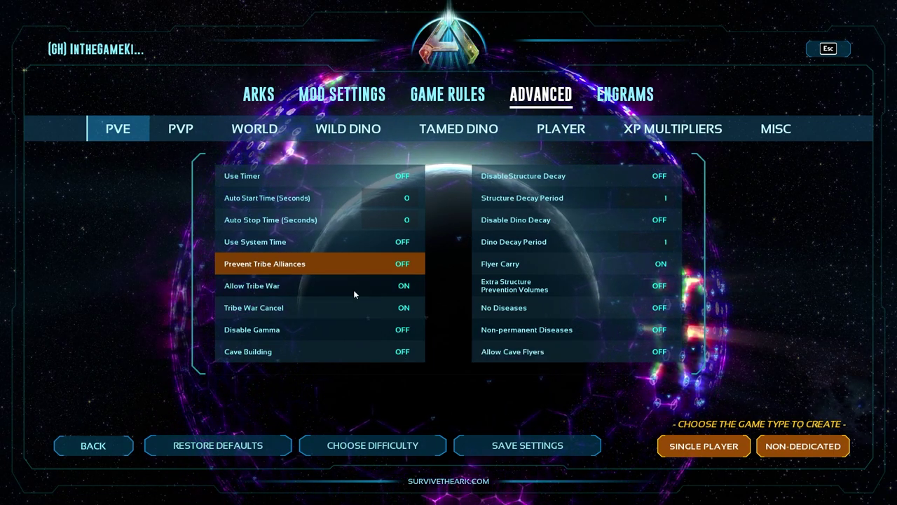
mouse_move(375, 302)
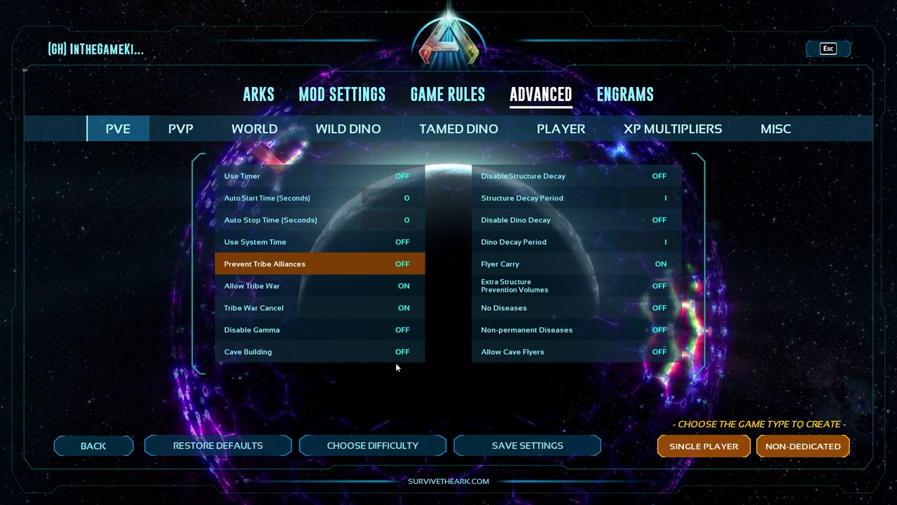
mouse_move(414, 310)
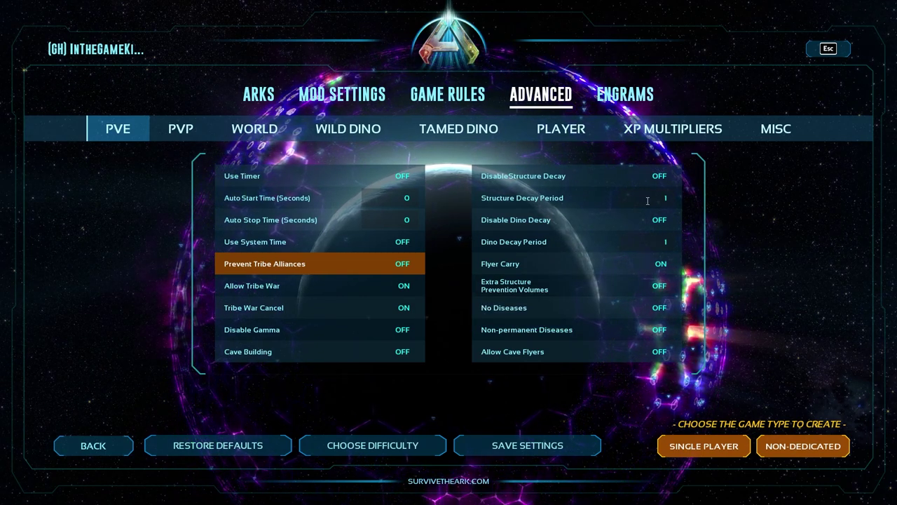
mouse_move(656, 266)
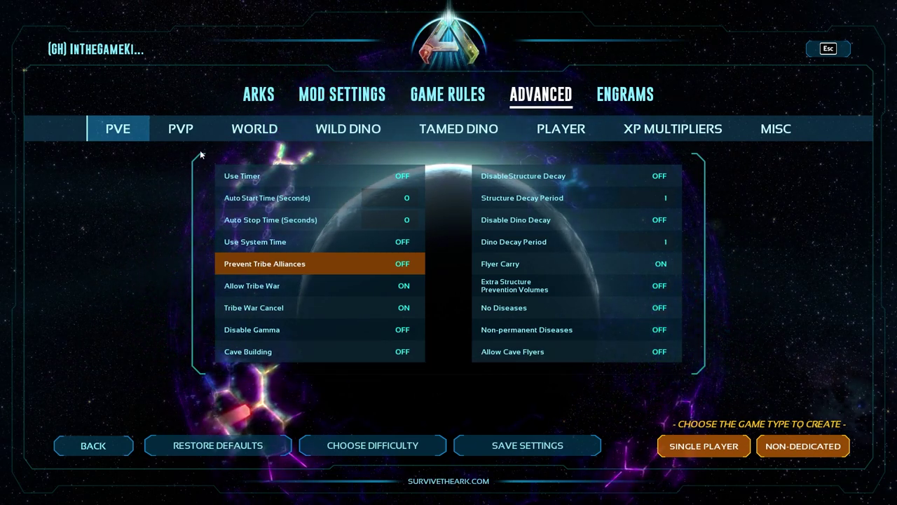
Review the advanced PVP and world settings, including Day Cycle Speed and Crop Growth Speed.
left_click(183, 130)
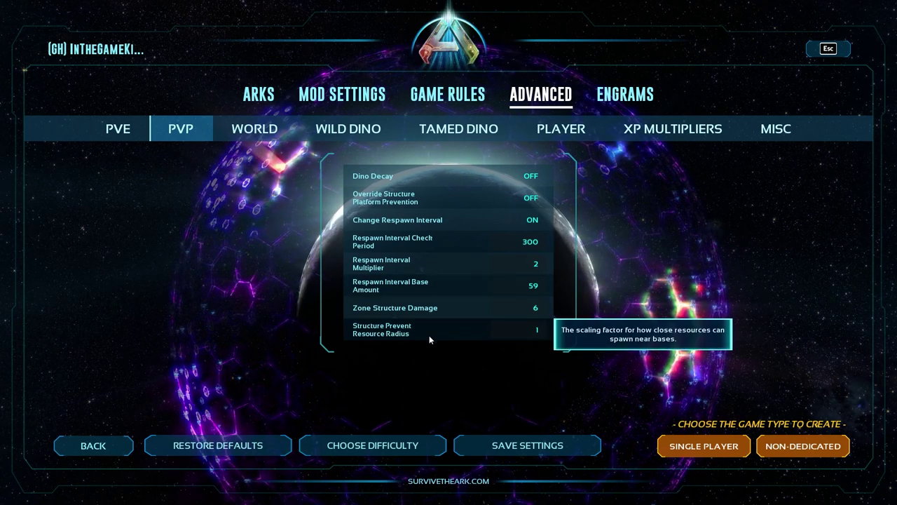
left_click(254, 129)
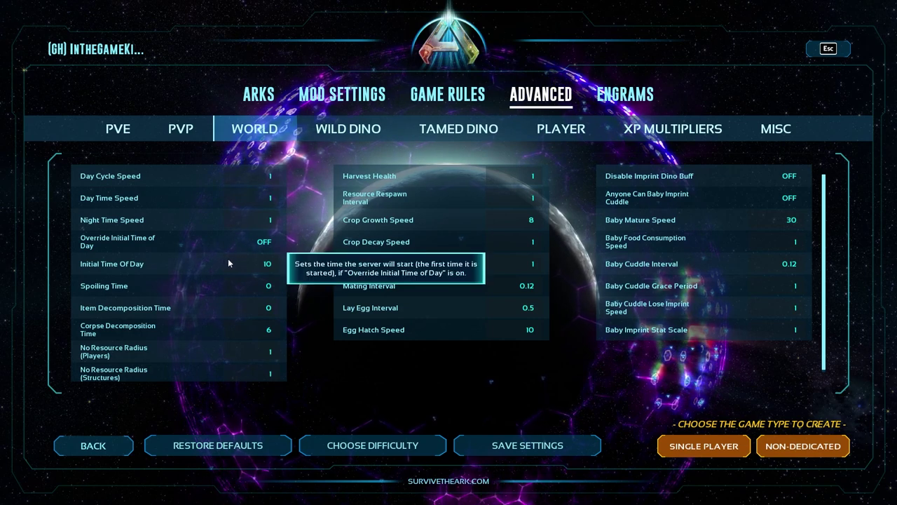
left_click(252, 175)
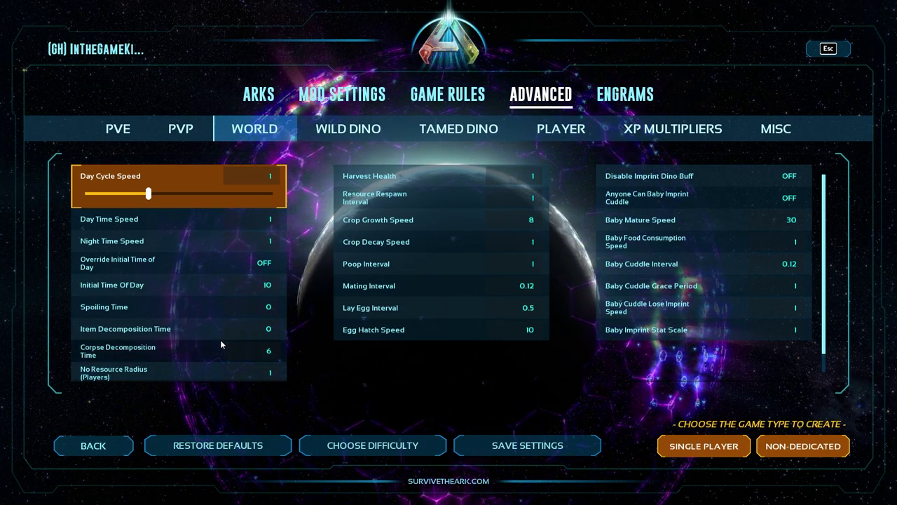
mouse_move(225, 350)
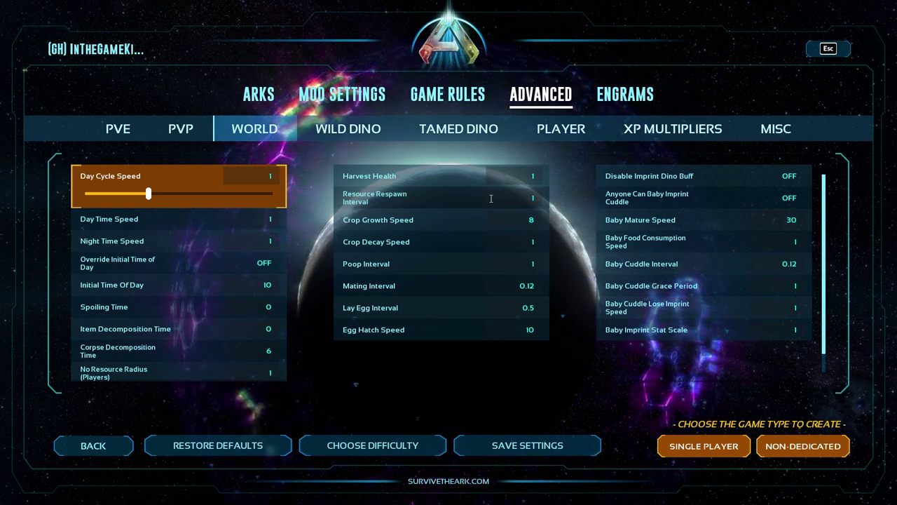
left_click(511, 216)
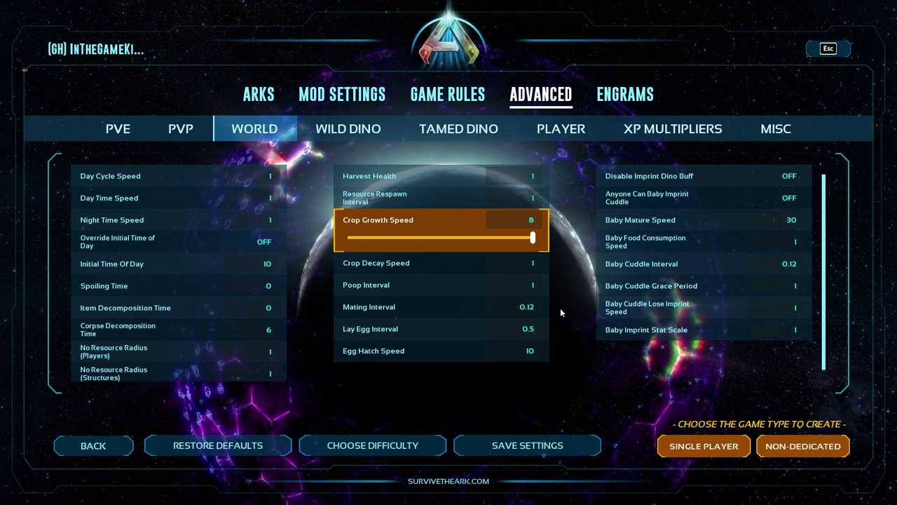
Recheck the player, creature, structure and world game rules, and the general rules down to Use Singleplayer Settings.
left_click(439, 96)
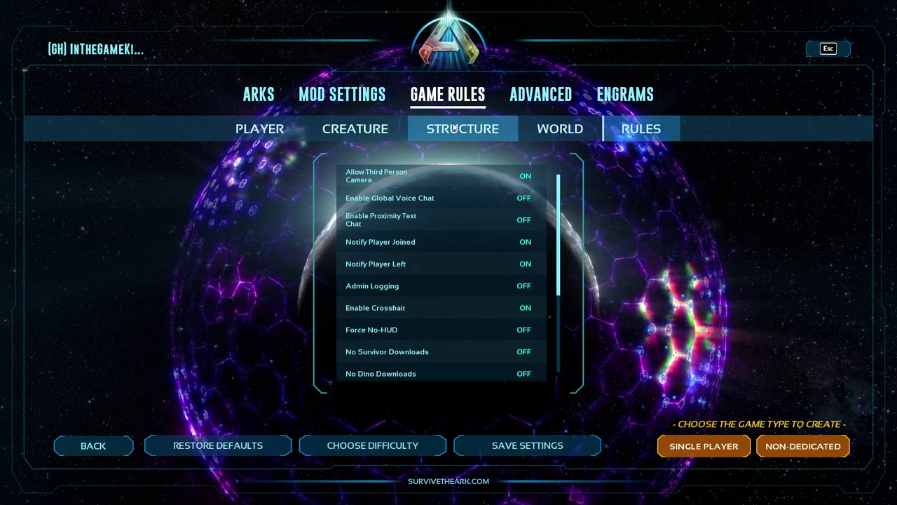
left_click(249, 131)
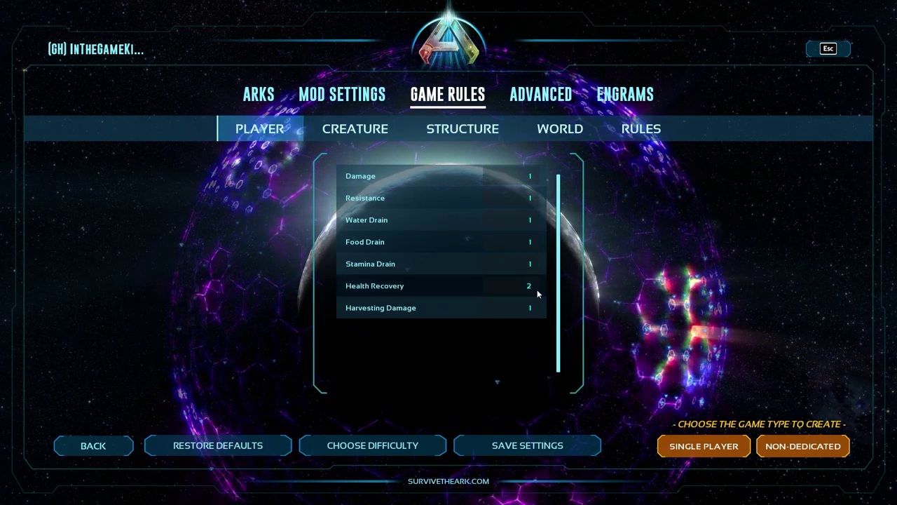
left_click(354, 128)
left_click(482, 123)
left_click(586, 131)
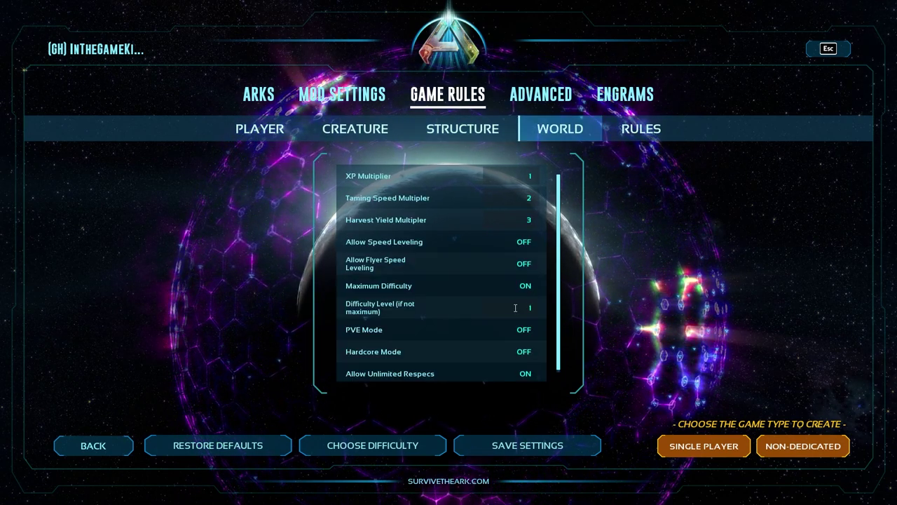
left_click(639, 129)
scroll(551, 259, "down", 3)
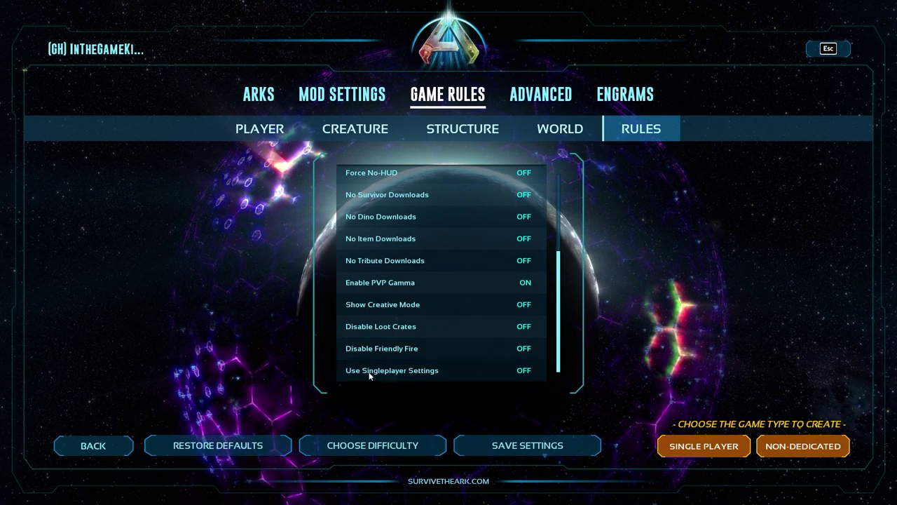
mouse_move(373, 375)
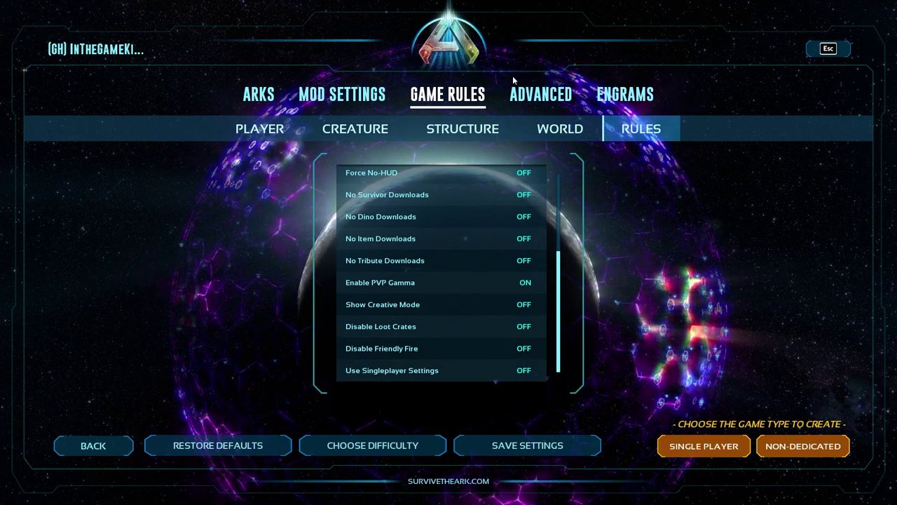
Return to the advanced world settings and examine Crop Growth Speed, Mating Interval and Egg Hatch Speed.
left_click(536, 93)
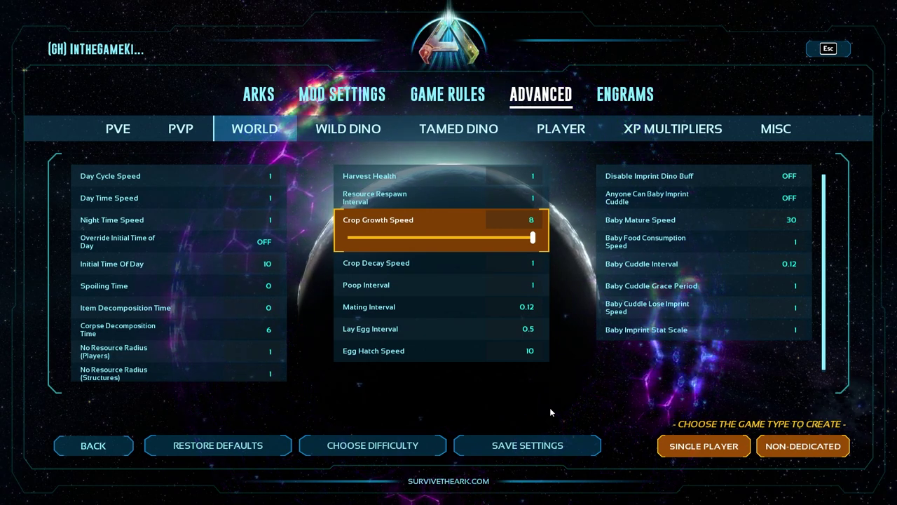
mouse_move(530, 218)
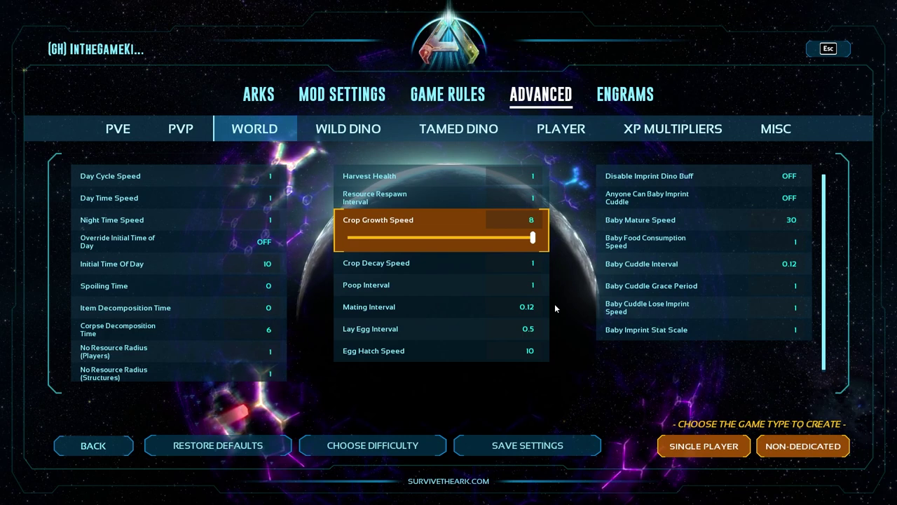
left_click(531, 219)
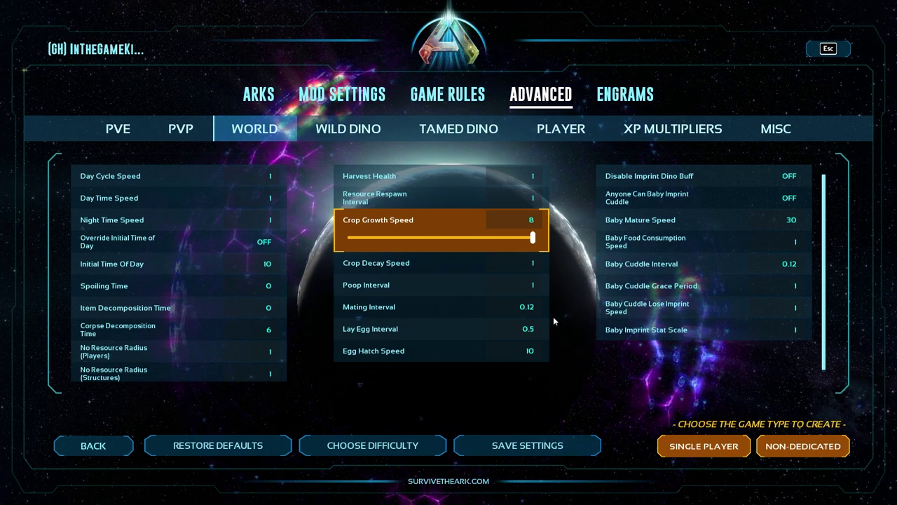
left_click(527, 306)
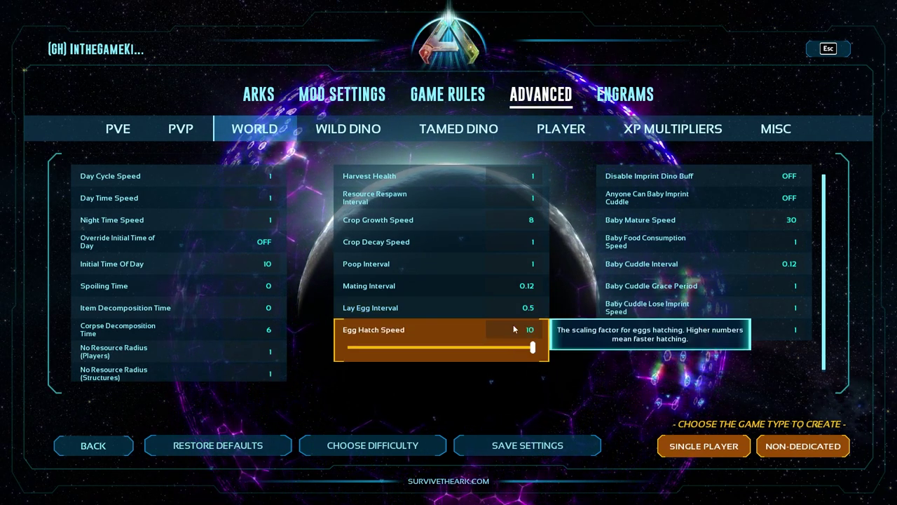
left_click(514, 329)
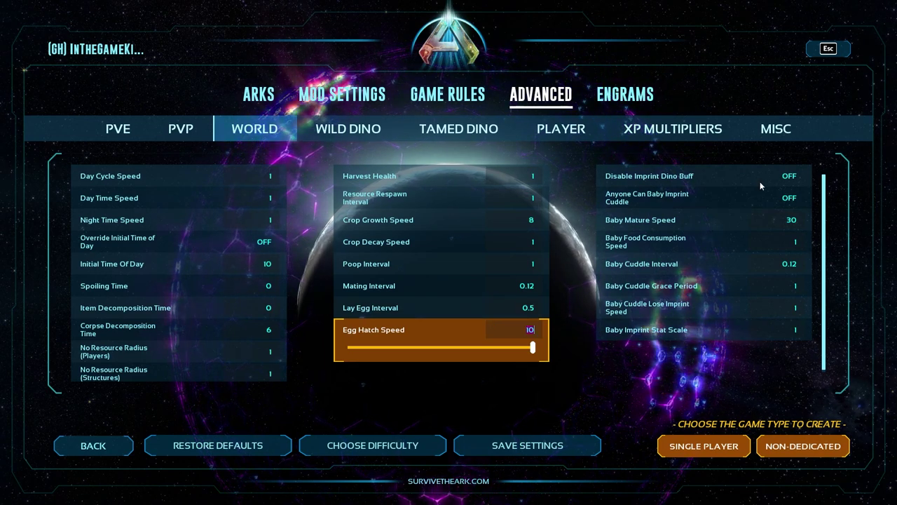
Examine the baby raising settings in the advanced world options, including Baby Mature Speed and Baby Cuddle Interval.
left_click(783, 220)
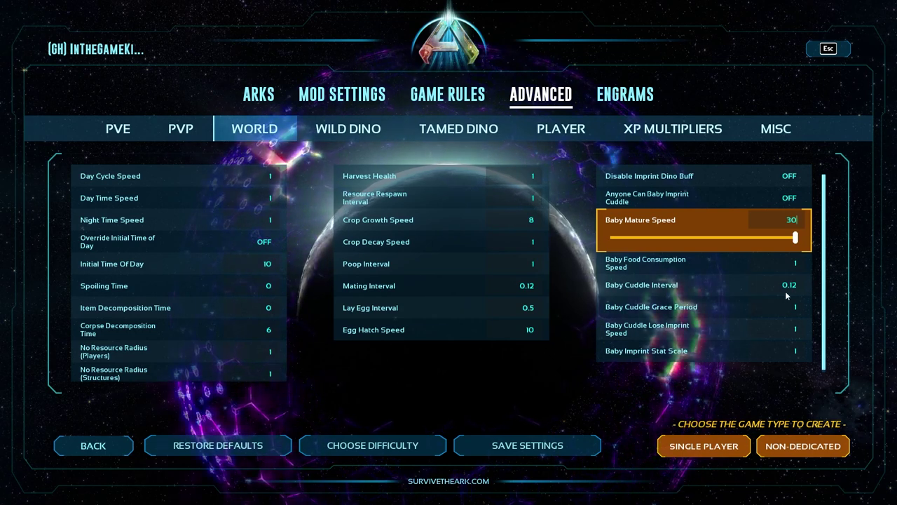
mouse_move(783, 290)
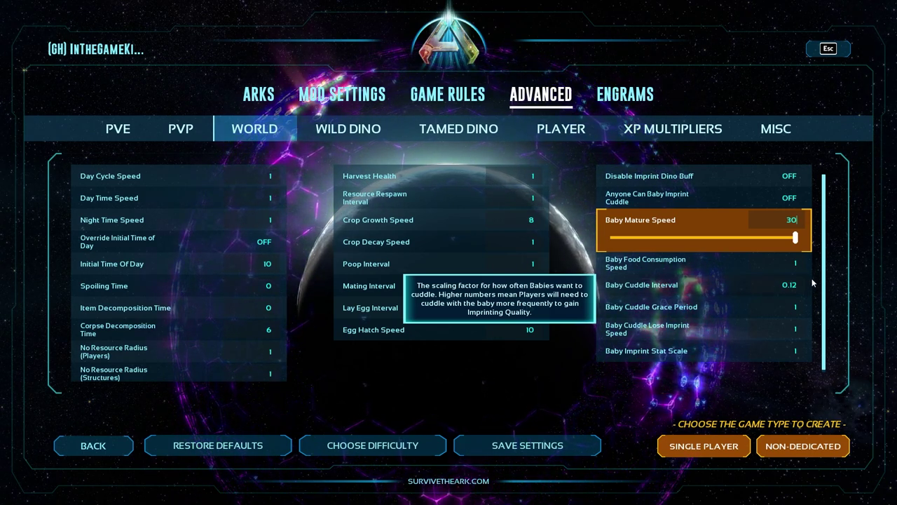
mouse_move(745, 344)
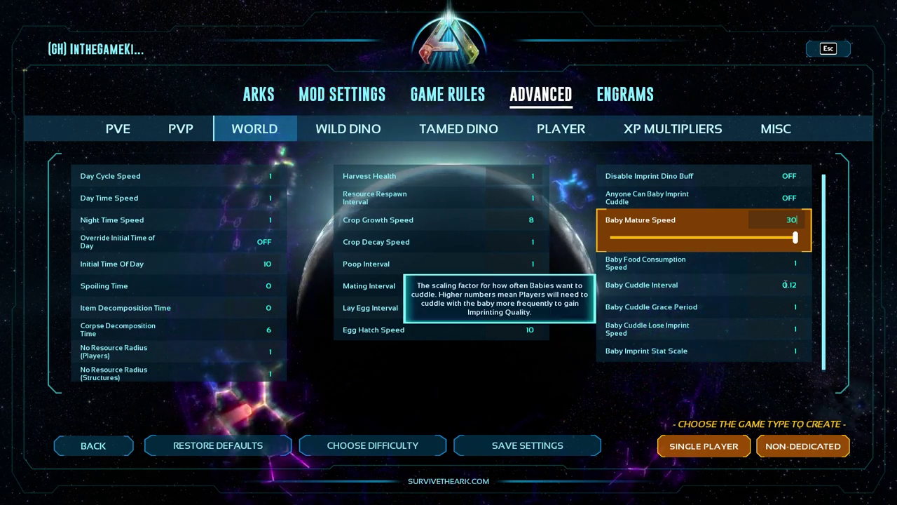
mouse_move(764, 306)
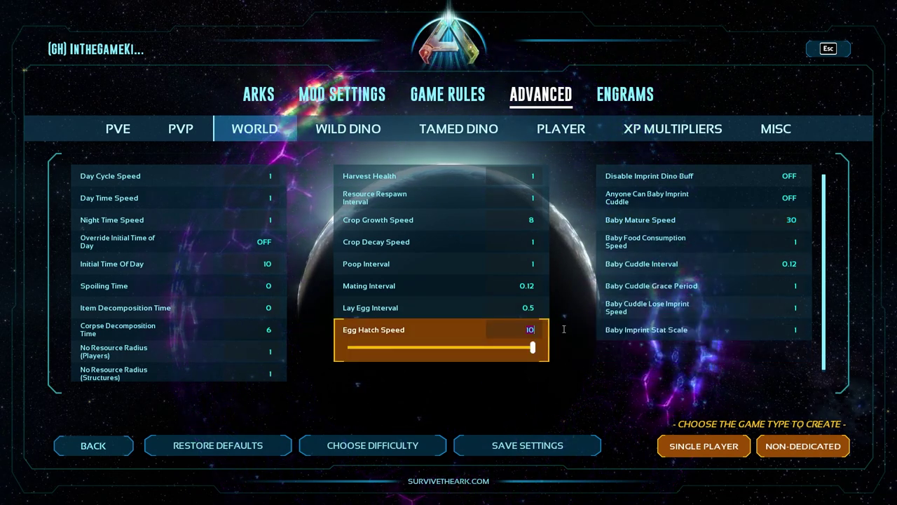
left_click(785, 217)
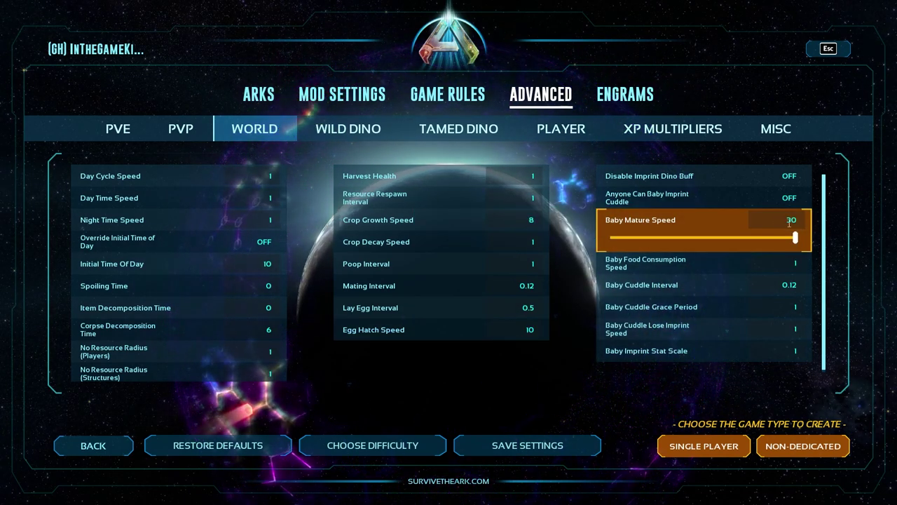
left_click(783, 285)
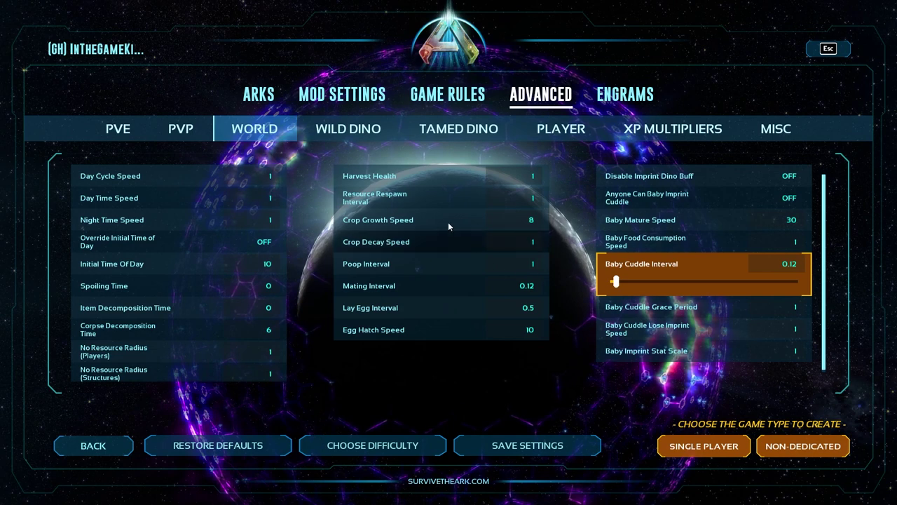
Review the advanced wild dino, tamed dino and player stat multipliers, including the player's Speed.
left_click(348, 128)
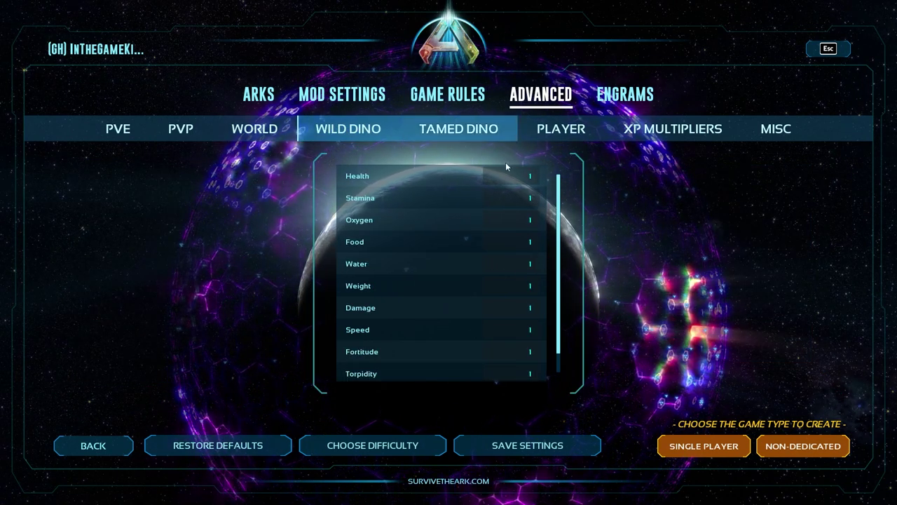
scroll(563, 315, "down", 1)
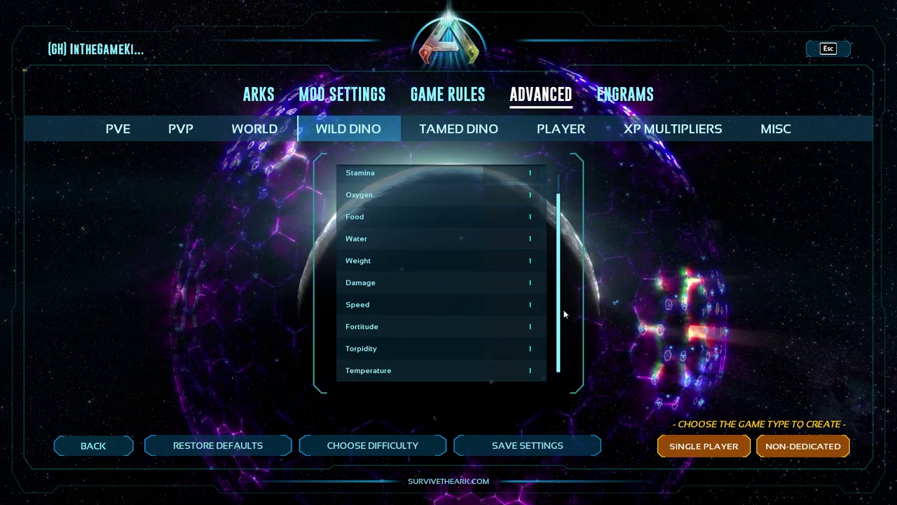
left_click(463, 133)
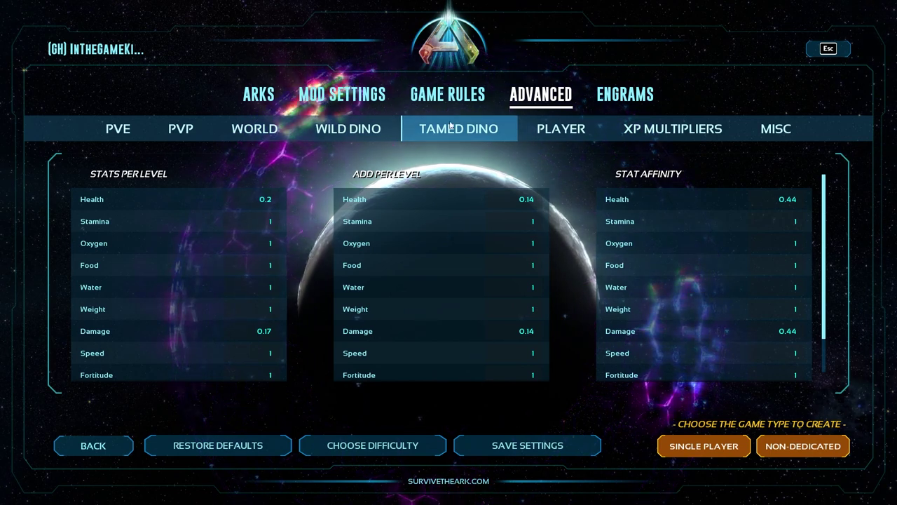
left_click(561, 129)
scroll(563, 260, "down", 1)
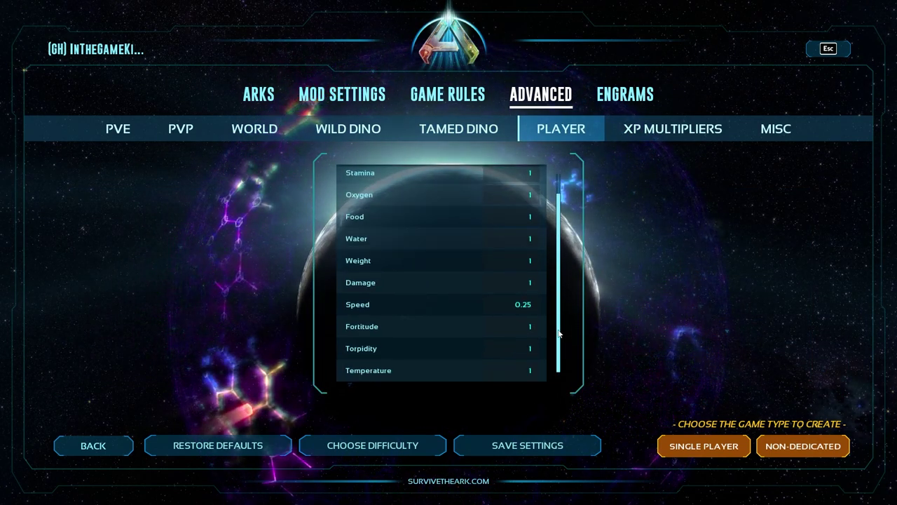
left_click(518, 304)
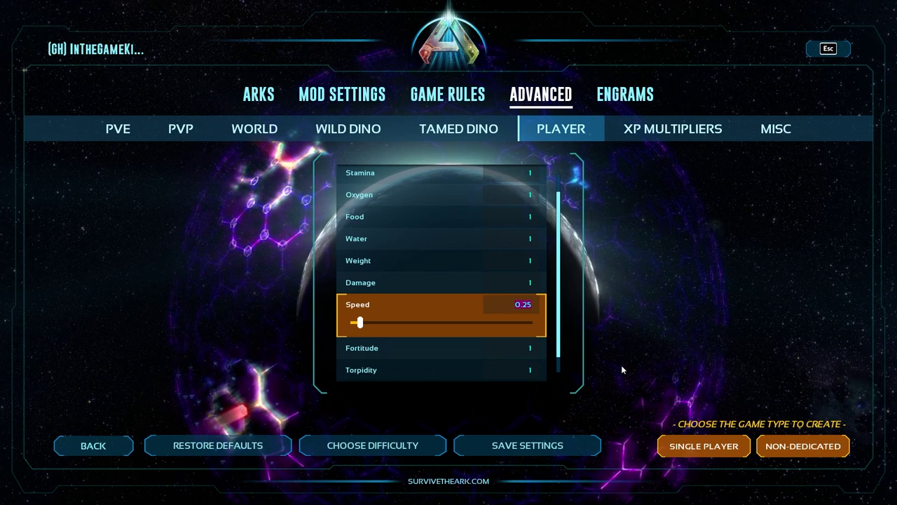
left_click(620, 362)
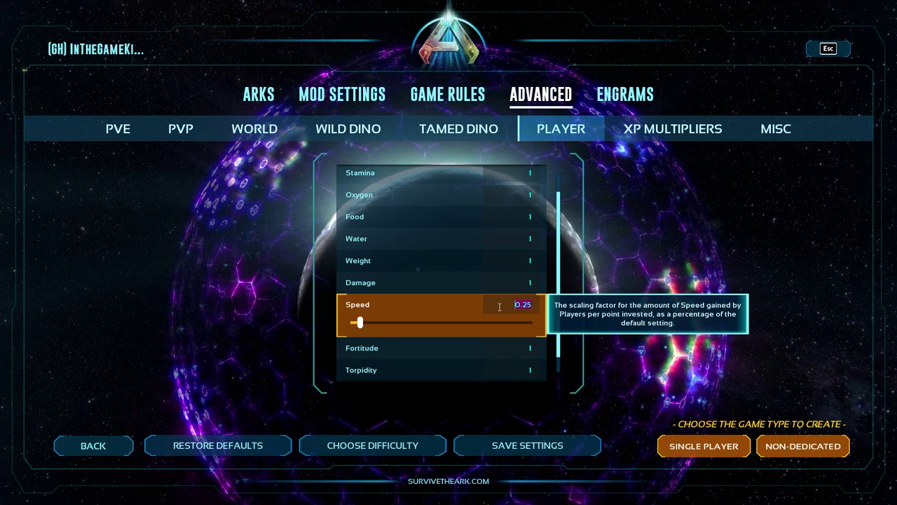
Look through the tamed dino stat multipliers and inspect the Speed value under Add Per Level.
left_click(491, 133)
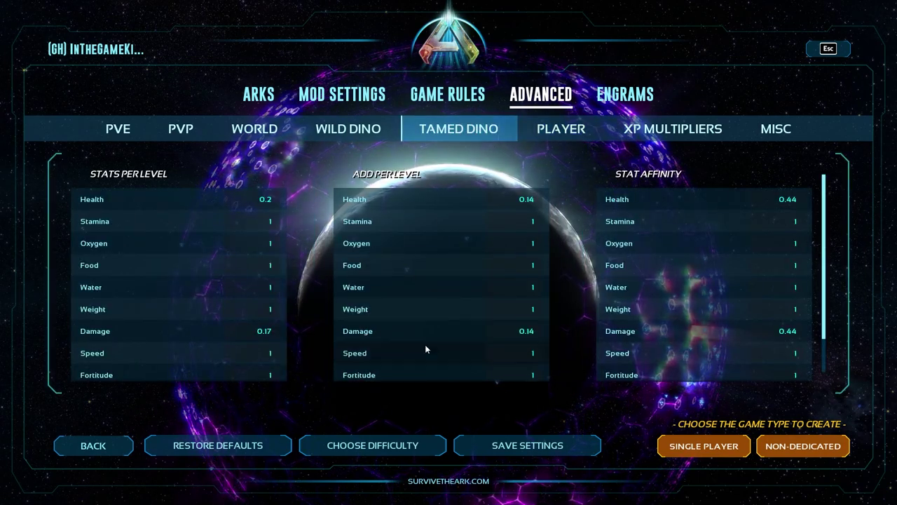
scroll(476, 302, "down", 2)
scroll(372, 294, "up", 3)
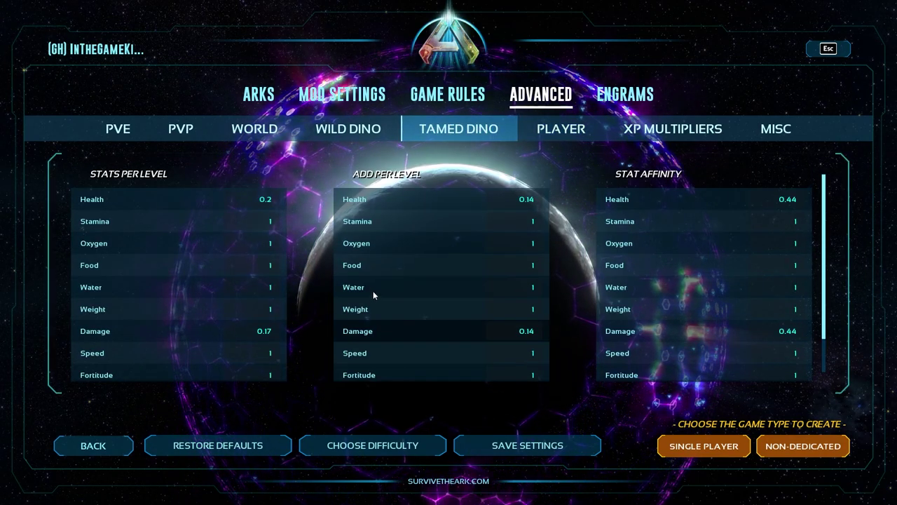
scroll(421, 280, "down", 2)
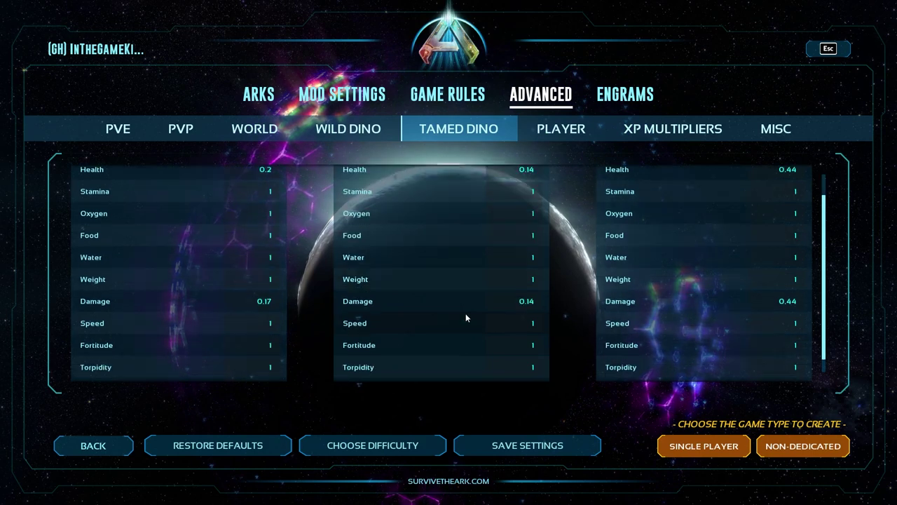
left_click(525, 307)
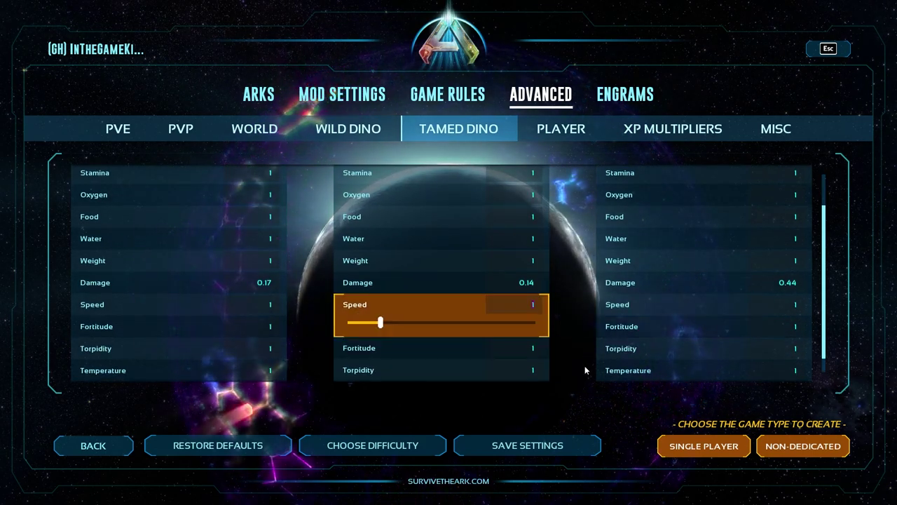
Set the tamed dino Speed multiplier under Add Per Level to 0.25.
type("0.205")
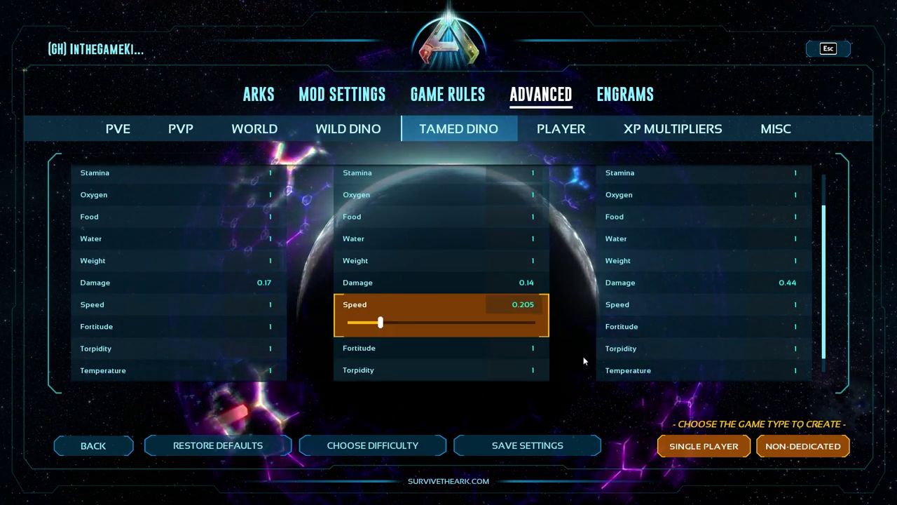
key("BackSpace")
key("BackSpace")
type("5")
key("Return")
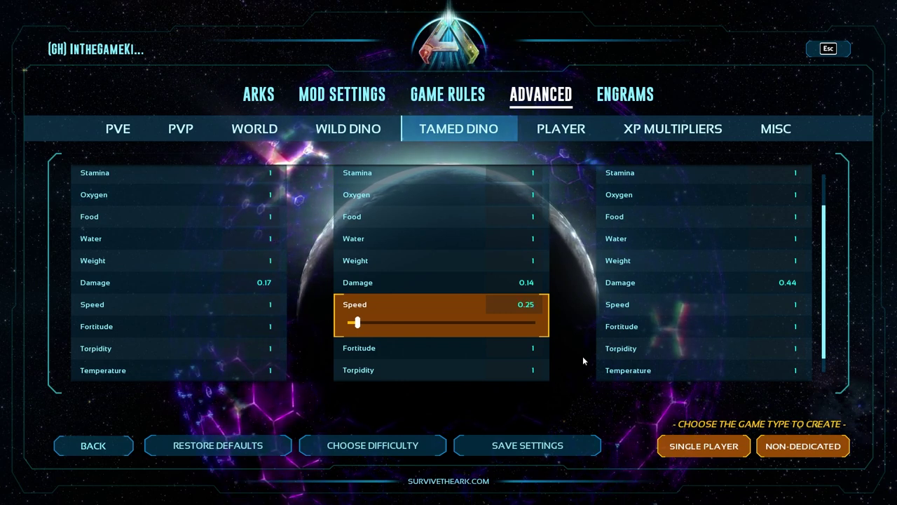
scroll(583, 357, "down", 1)
Examine the advanced XP multipliers, inspecting the Harvest value and looking through the rest of the list.
left_click(561, 130)
left_click(660, 139)
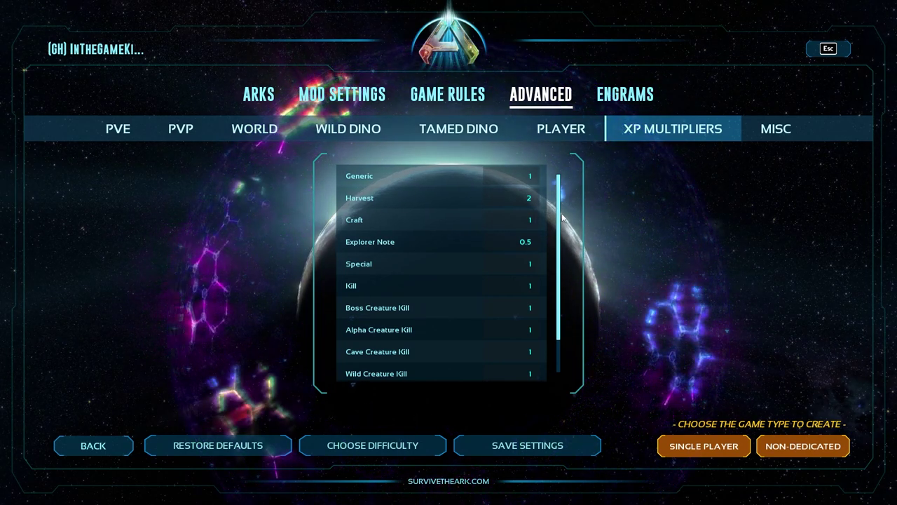
scroll(561, 217, "down", 1)
scroll(561, 218, "up", 1)
mouse_move(533, 244)
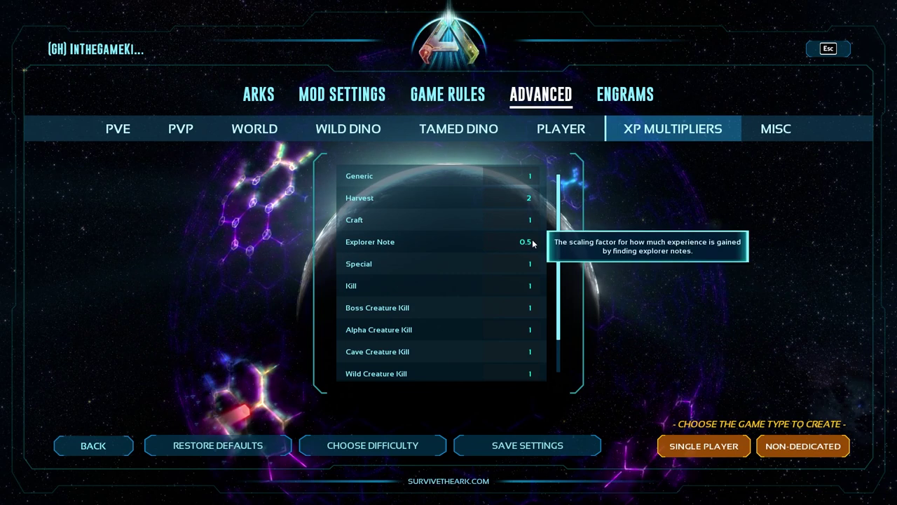
left_click(506, 197)
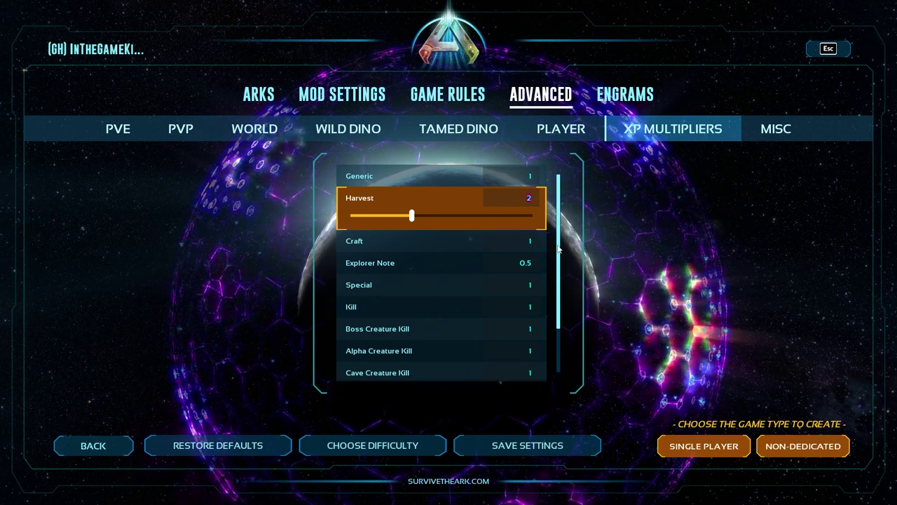
left_click(536, 199)
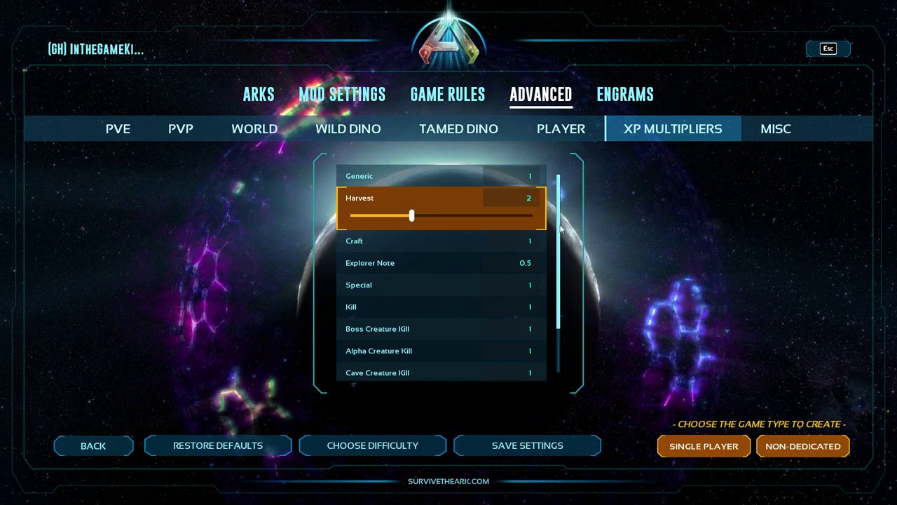
scroll(562, 239, "down", 1)
scroll(562, 239, "down", 2)
scroll(536, 210, "up", 3)
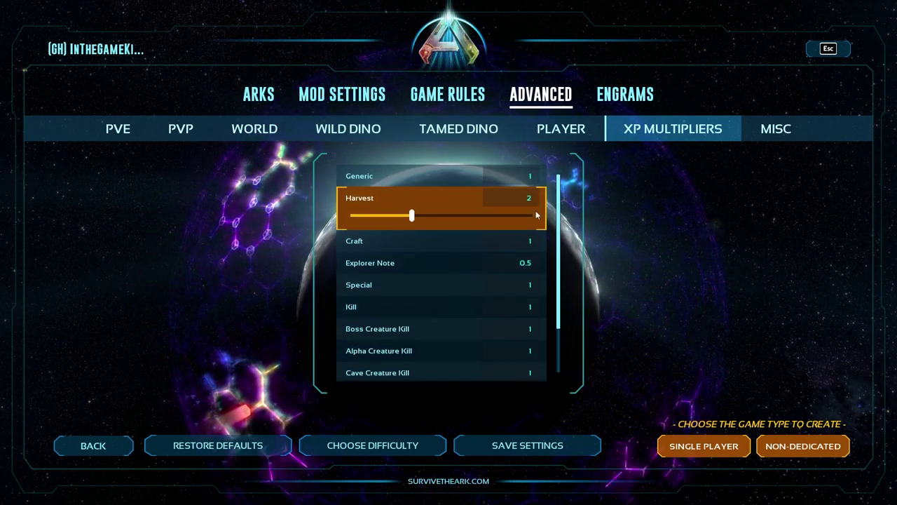
left_click_drag(557, 207, 556, 240)
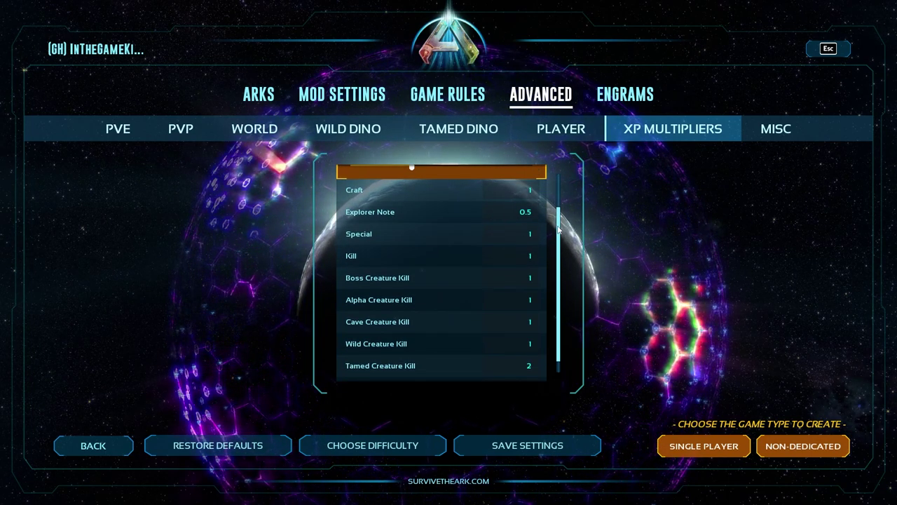
scroll(558, 230, "up", 2)
scroll(533, 231, "down", 3)
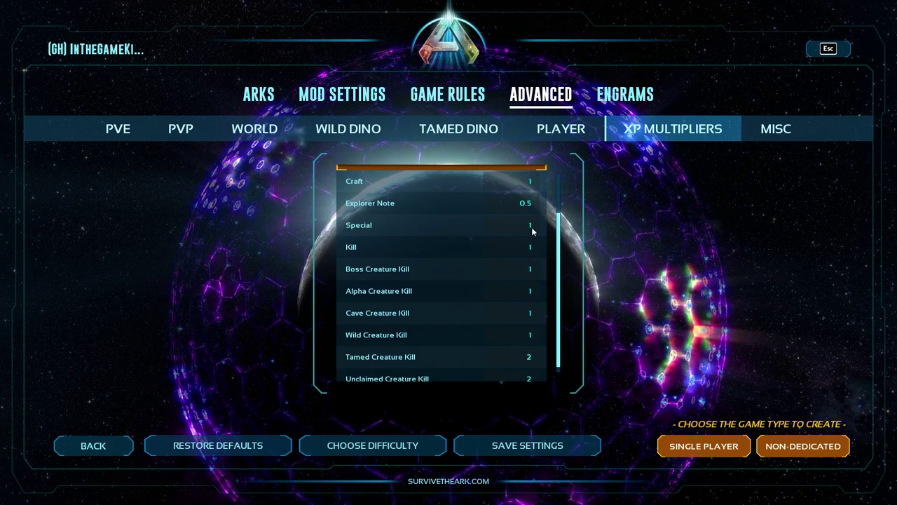
Inspect the Explorer Note, Tamed Creature Kill and Unclaimed Creature Kill XP multipliers.
left_click(526, 203)
scroll(562, 198, "up", 1)
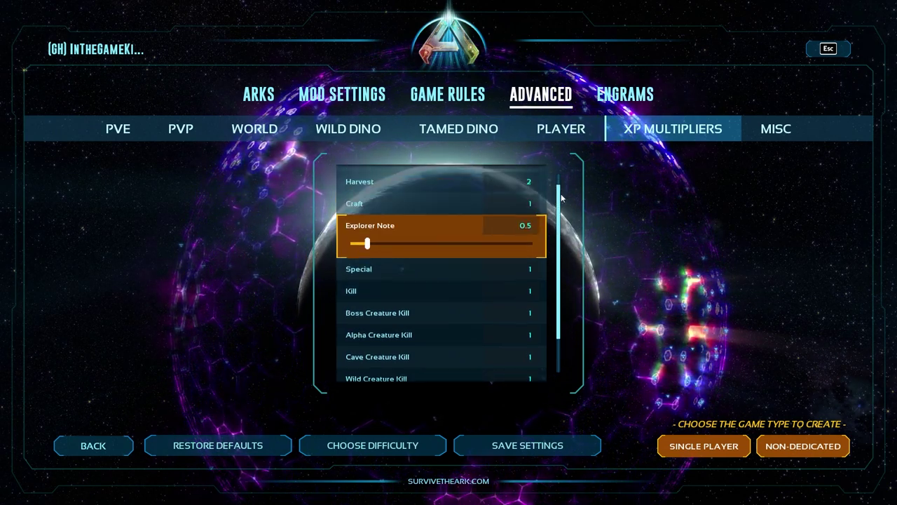
scroll(562, 199, "up", 1)
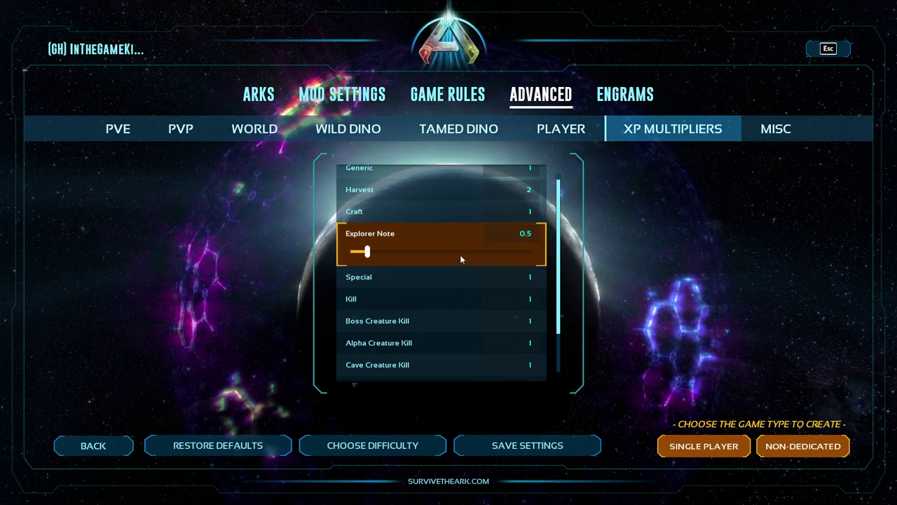
left_click(523, 233)
scroll(554, 244, "down", 2)
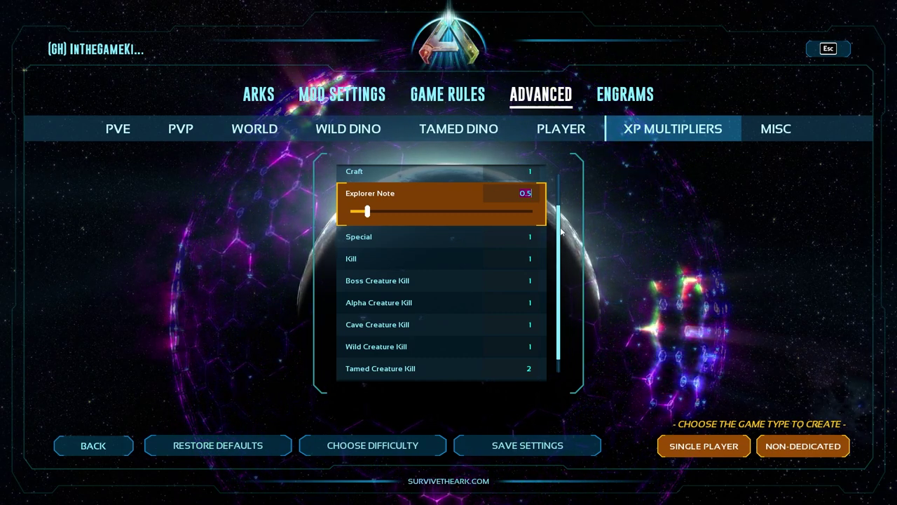
scroll(561, 239, "down", 1)
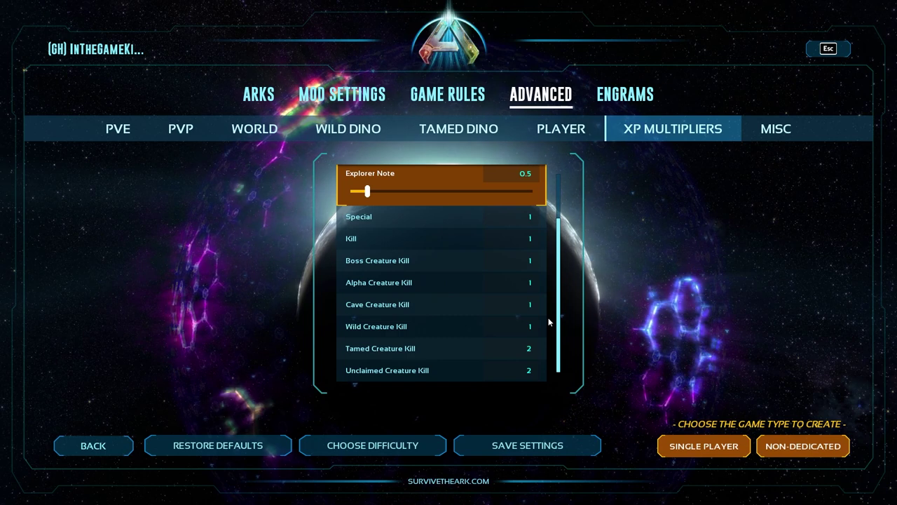
left_click(521, 348)
left_click(528, 370)
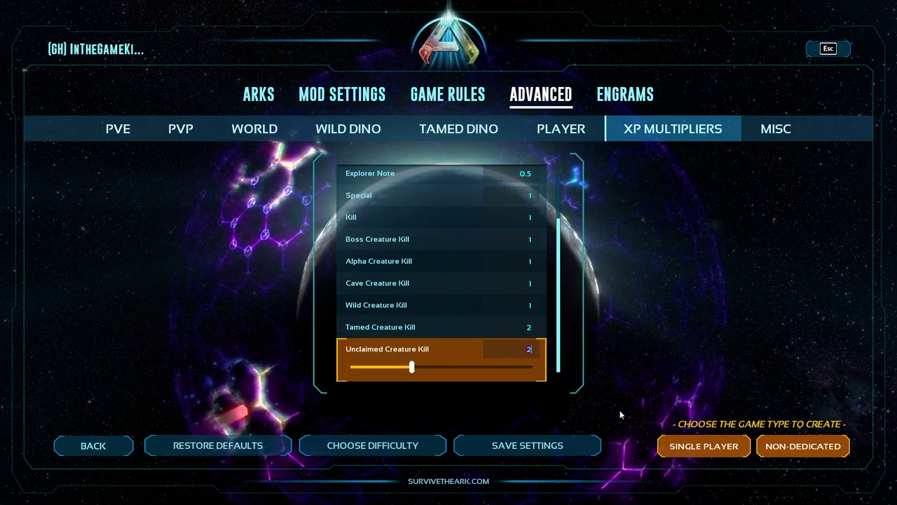
left_click(526, 327)
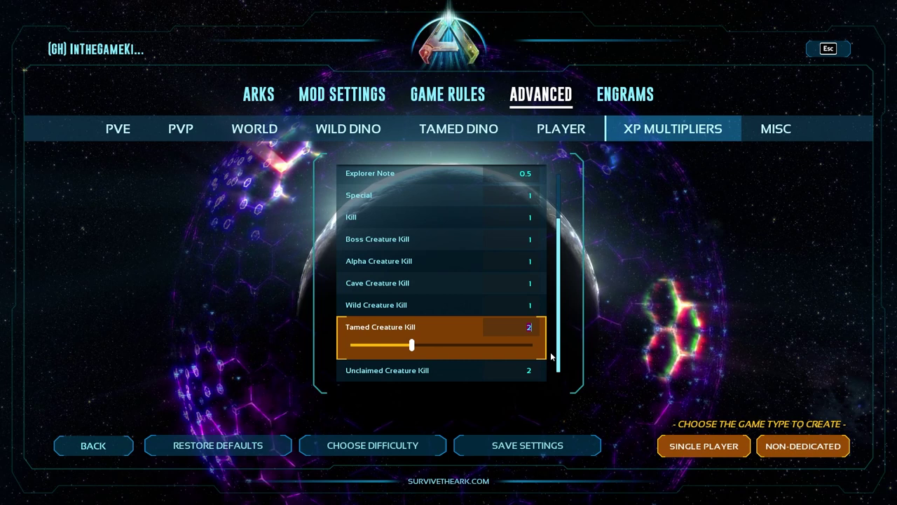
mouse_move(547, 334)
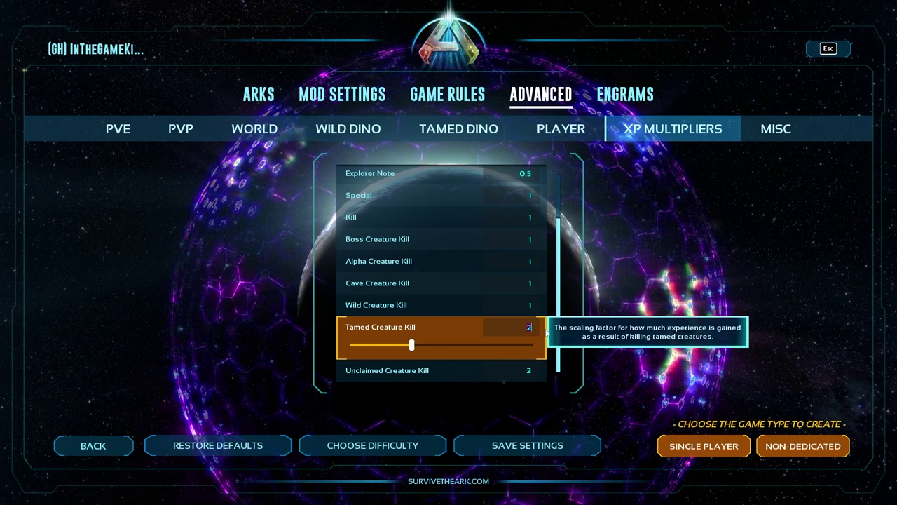
mouse_move(520, 381)
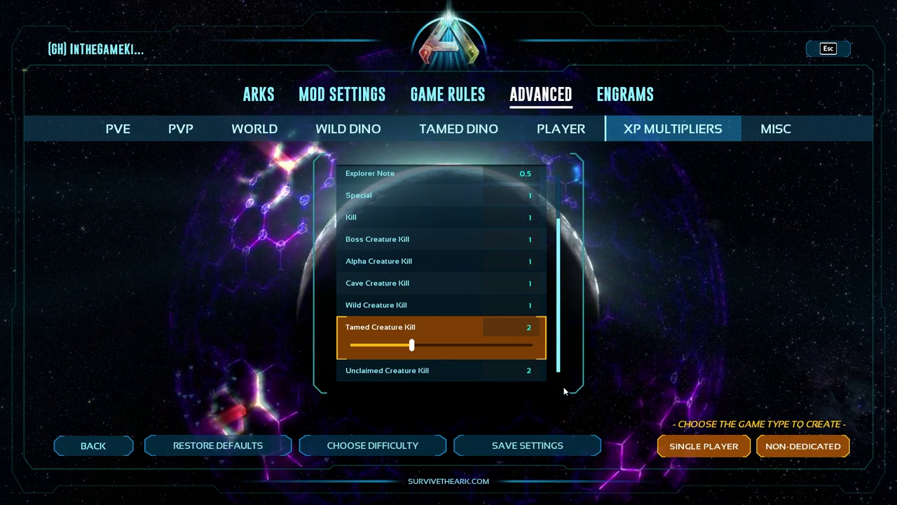
left_click(505, 327)
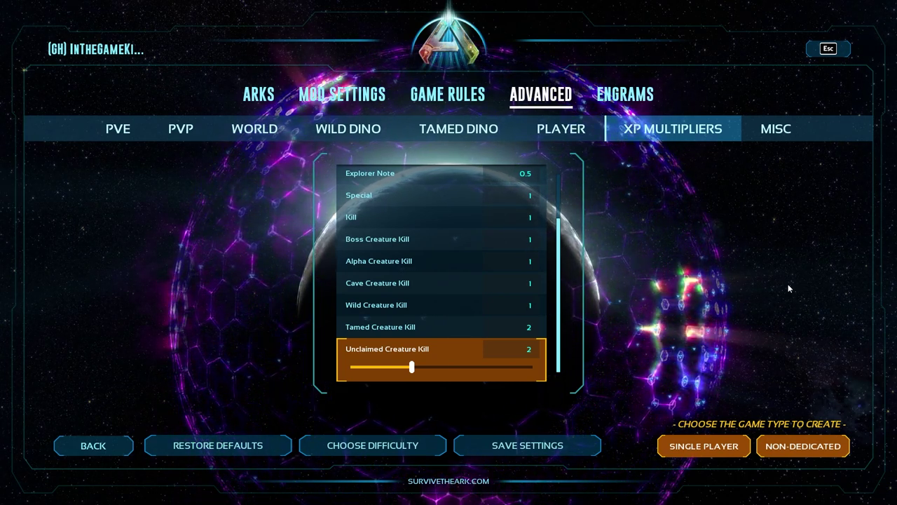
Review the advanced miscellaneous settings, including Photo Mode Range Limit, Allow Custom Recipes, Custom Recipe Effectiveness and Custom Recipe Skill Factor.
left_click(795, 129)
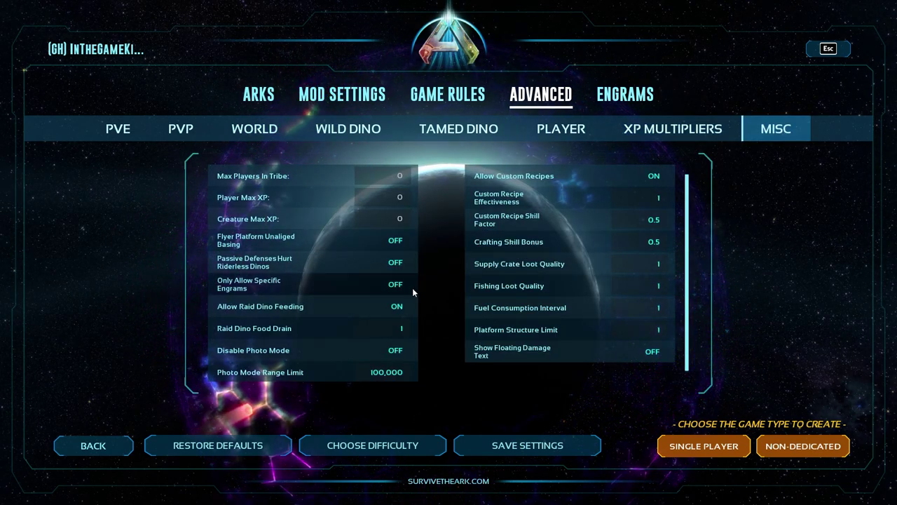
mouse_move(385, 309)
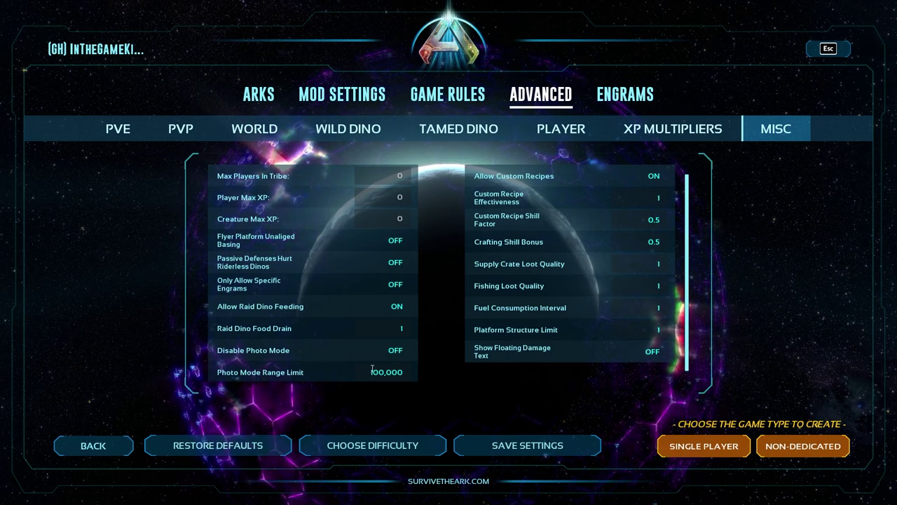
left_click(312, 372)
key("Return")
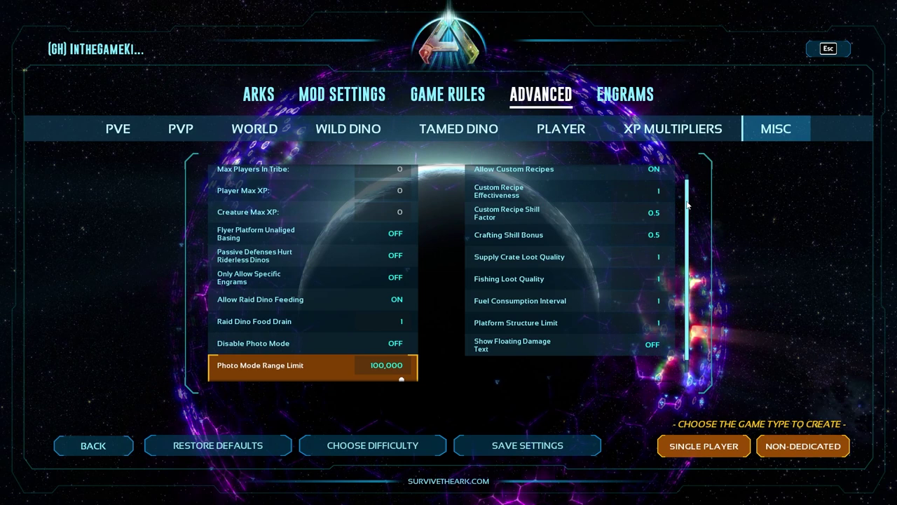
mouse_move(630, 173)
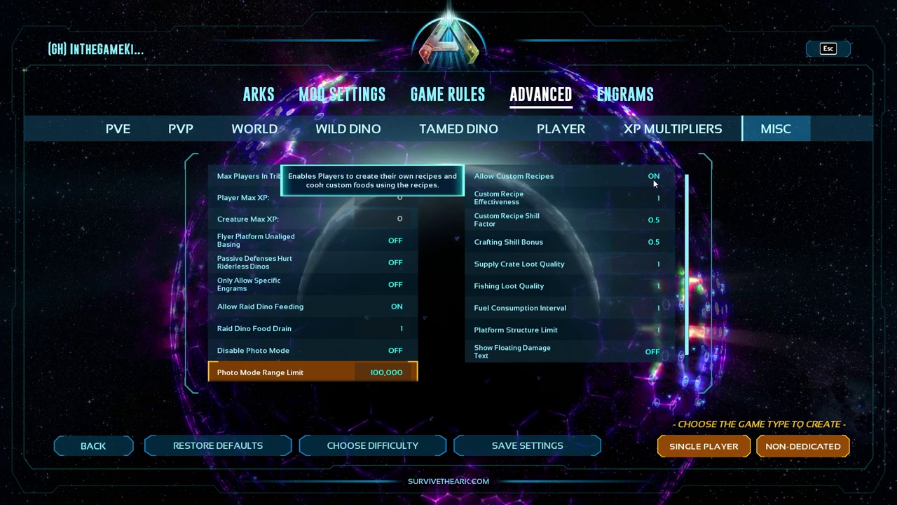
left_click(665, 199)
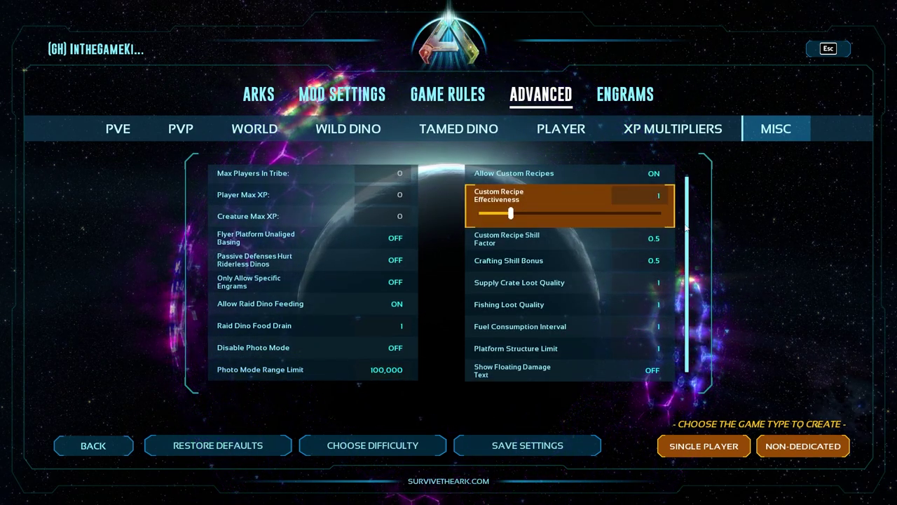
left_click(640, 236)
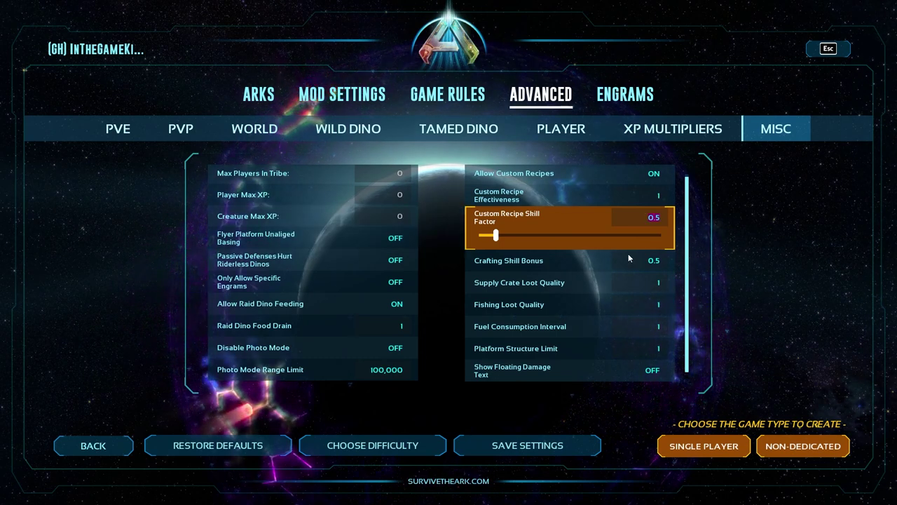
Examine the miscellaneous Crafting Skill Bonus, Fuel Consumption Interval, Supply Crate Loot Quality and Fishing Loot Quality settings.
left_click(635, 260)
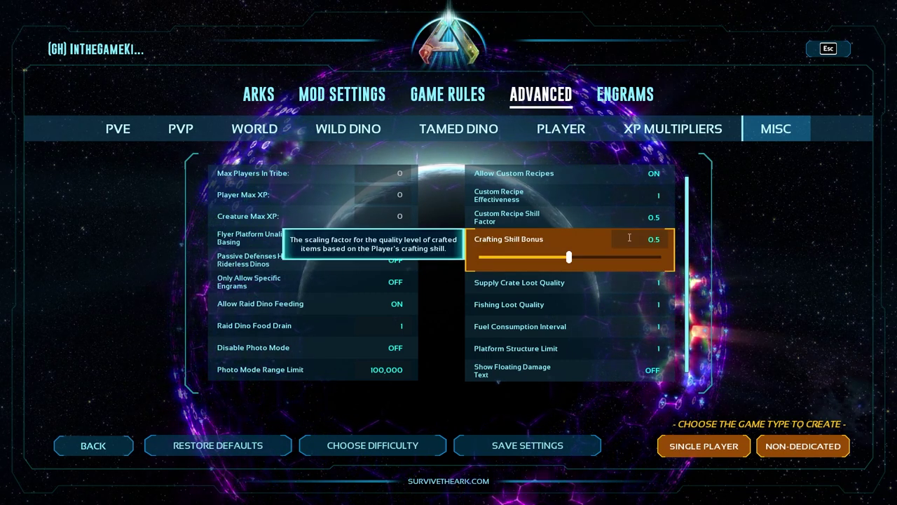
left_click(652, 239)
left_click(750, 245)
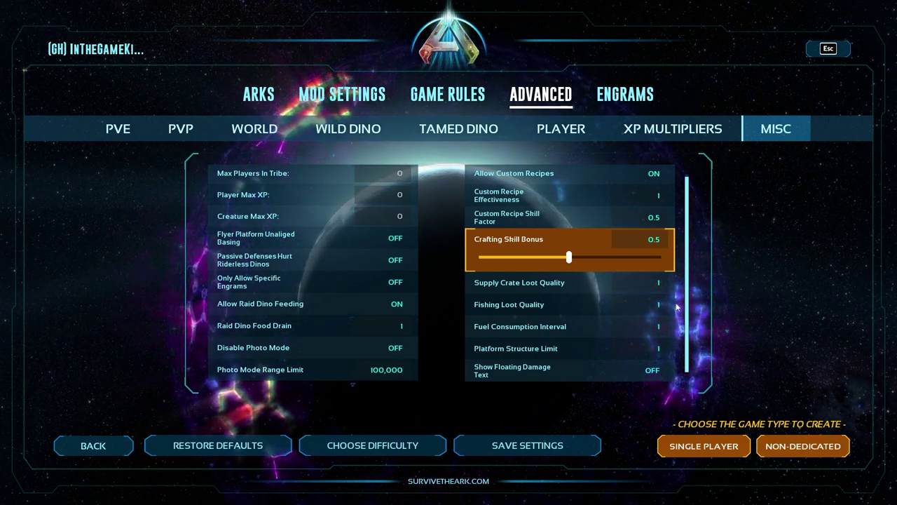
key("Down")
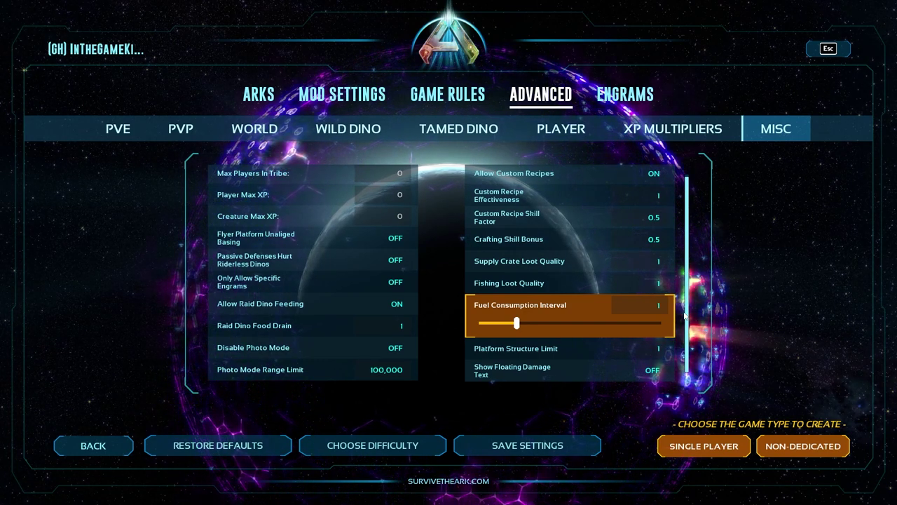
left_click(643, 264)
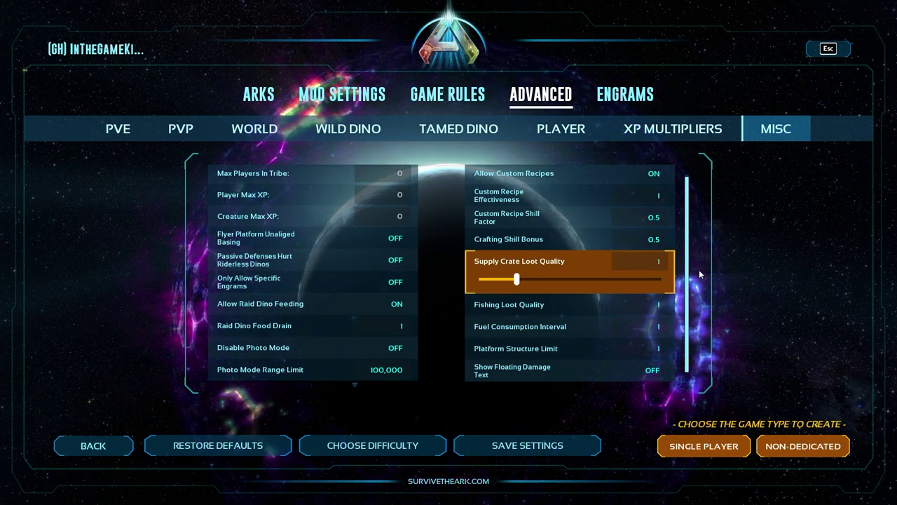
left_click(645, 239)
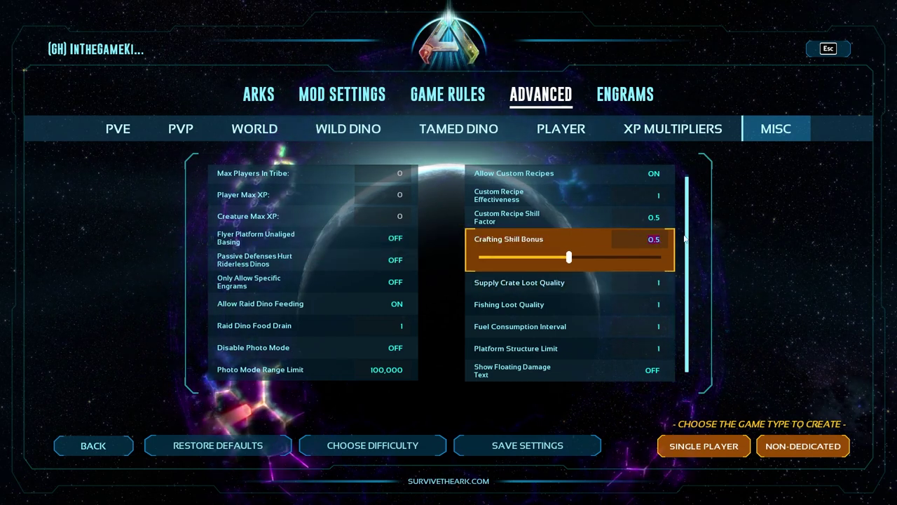
left_click(662, 281)
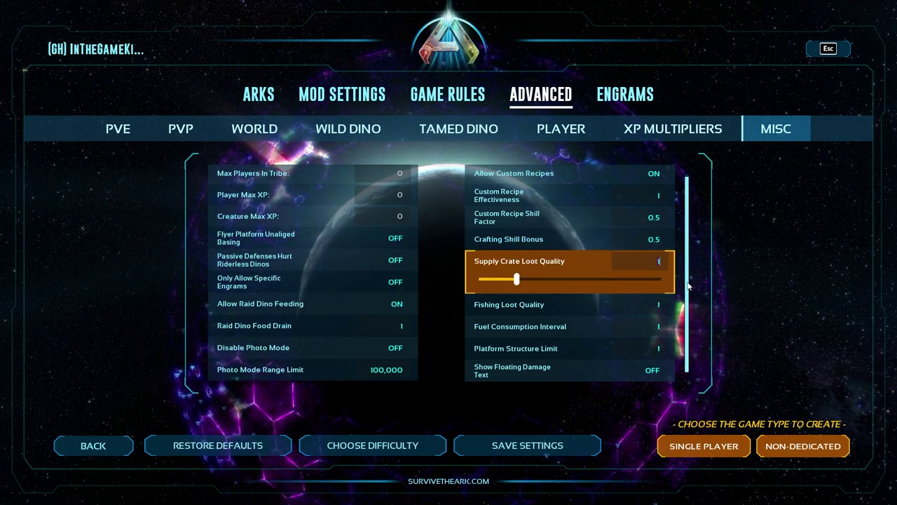
left_click(624, 302)
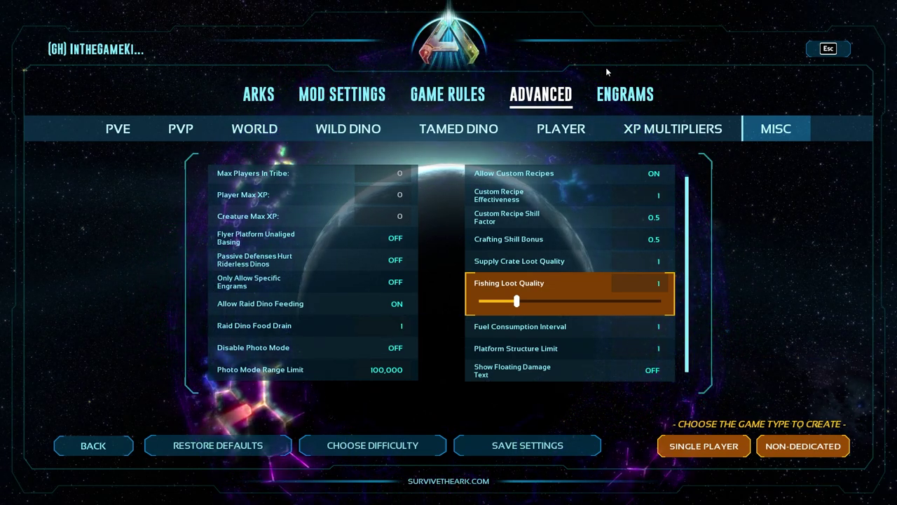
Look through the engram settings, including the Consumable and Weapon Attachment categories.
left_click(624, 94)
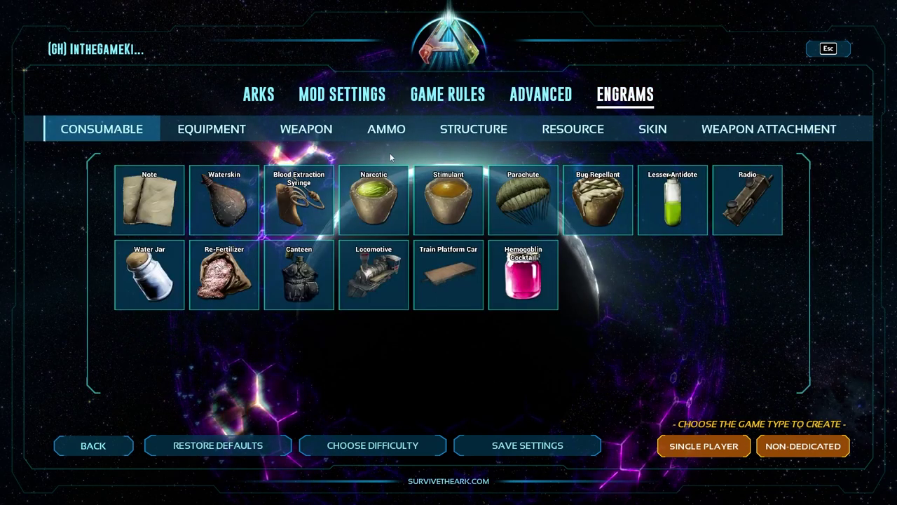
left_click(772, 130)
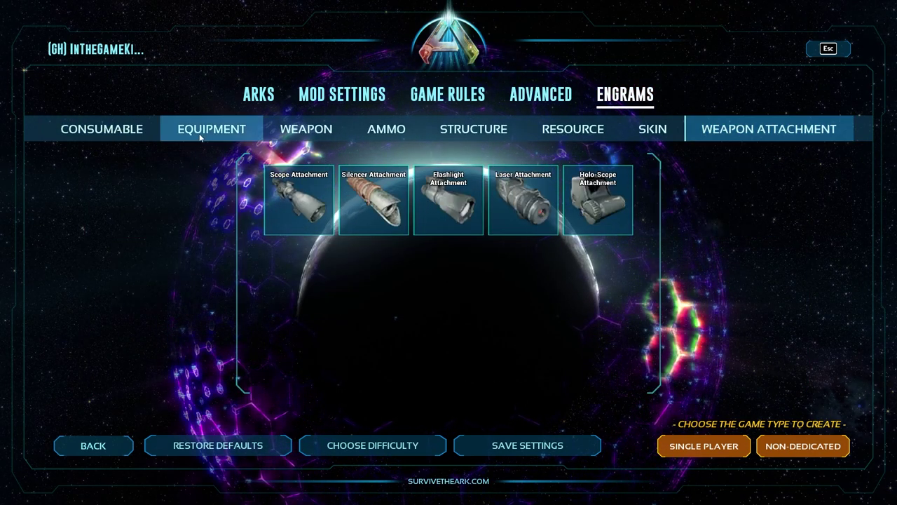
left_click(102, 129)
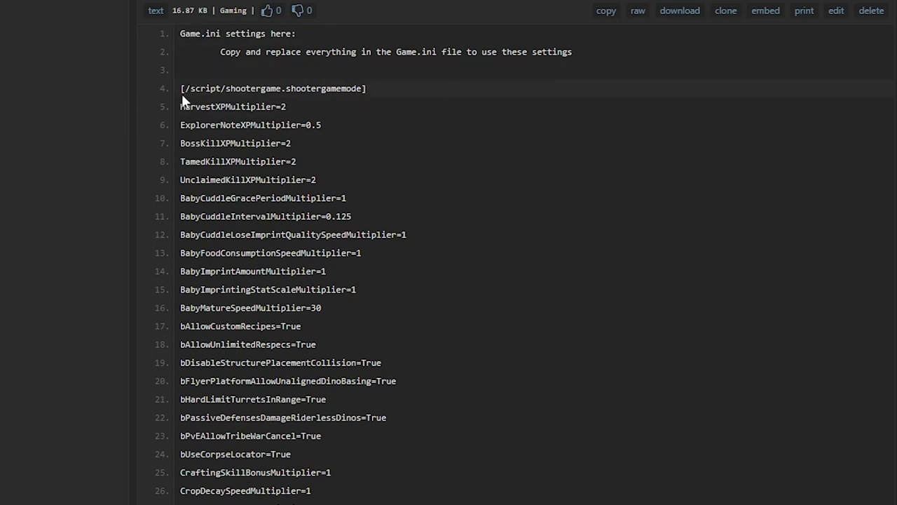
In the online text paste, select the Game.ini settings from the [/script/shootergame.shootergamemode] header through UseCorpseLifeSpanMultiplier=8.
left_click_drag(182, 92, 399, 289)
scroll(425, 356, "down", 7)
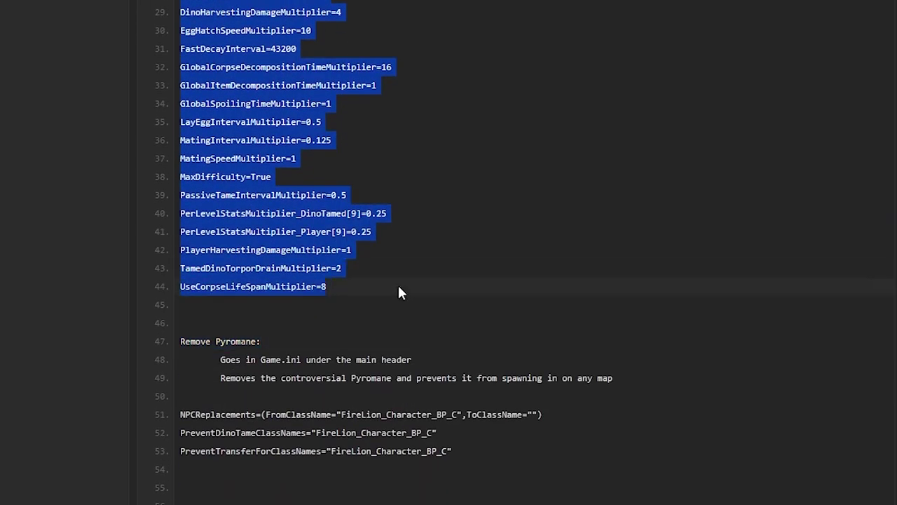
Copy the selected Game.ini settings block, from the [/script/shootergame.shootergamemode] header through UseCorpseLifeSpanMultiplier=8.
scroll(401, 289, "up", 8)
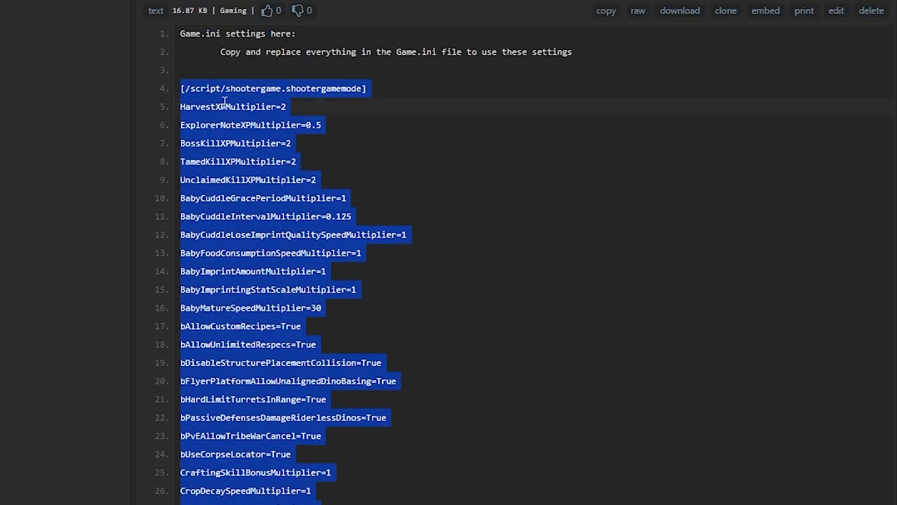
right_click(234, 105)
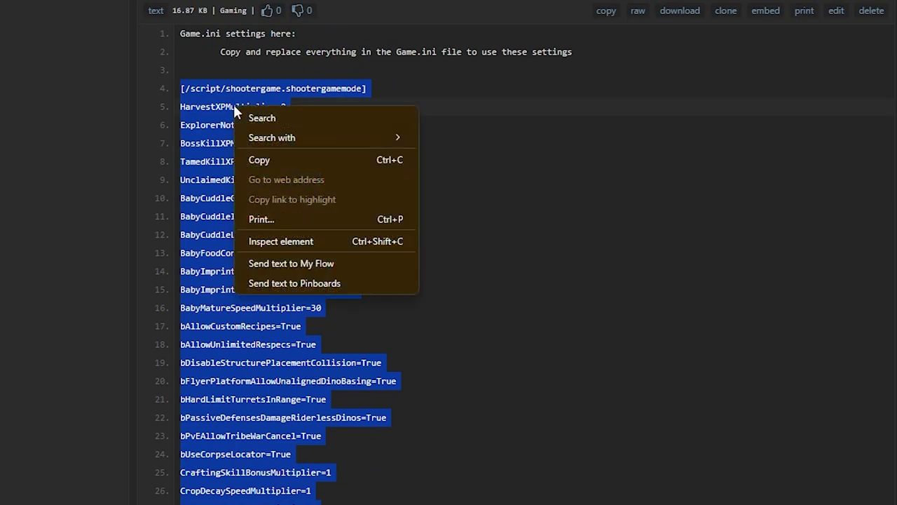
left_click(260, 161)
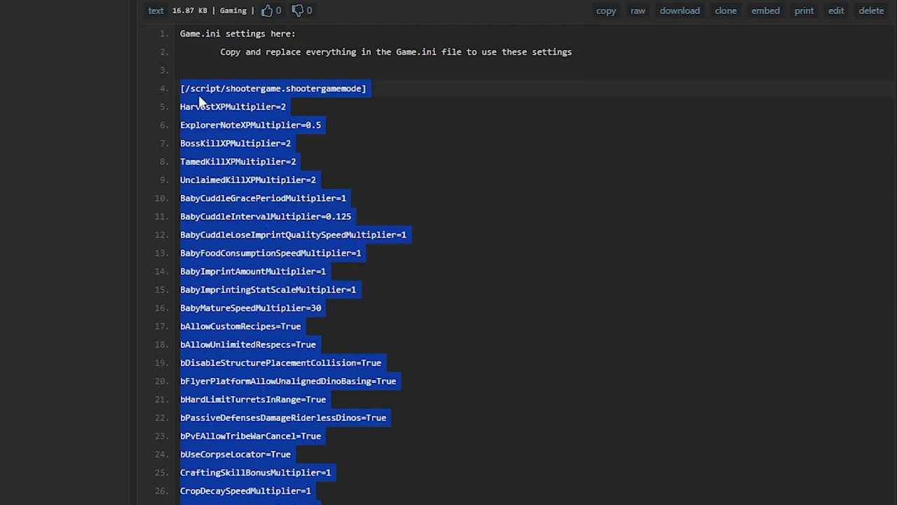
Look through the list of Game.ini settings under the main header and clear the text selection.
scroll(356, 240, "down", 4)
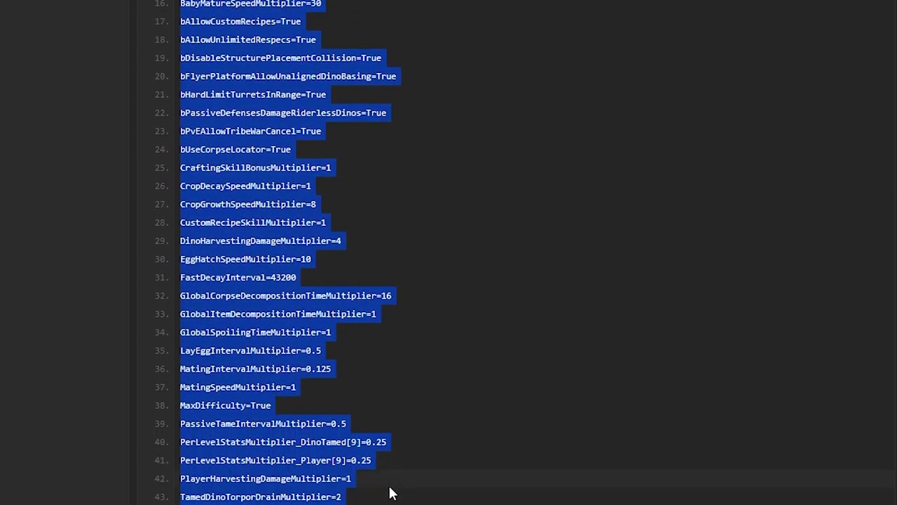
scroll(310, 226, "up", 4)
scroll(527, 476, "down", 5)
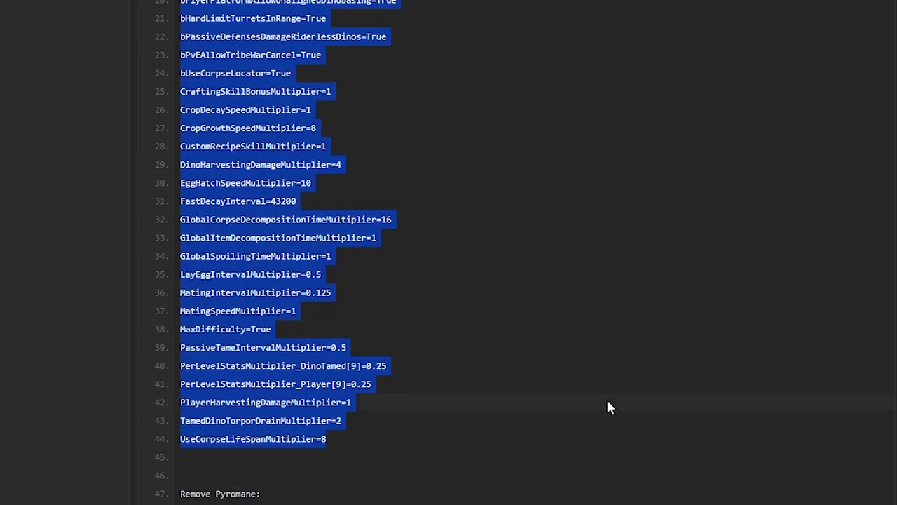
scroll(631, 406, "up", 6)
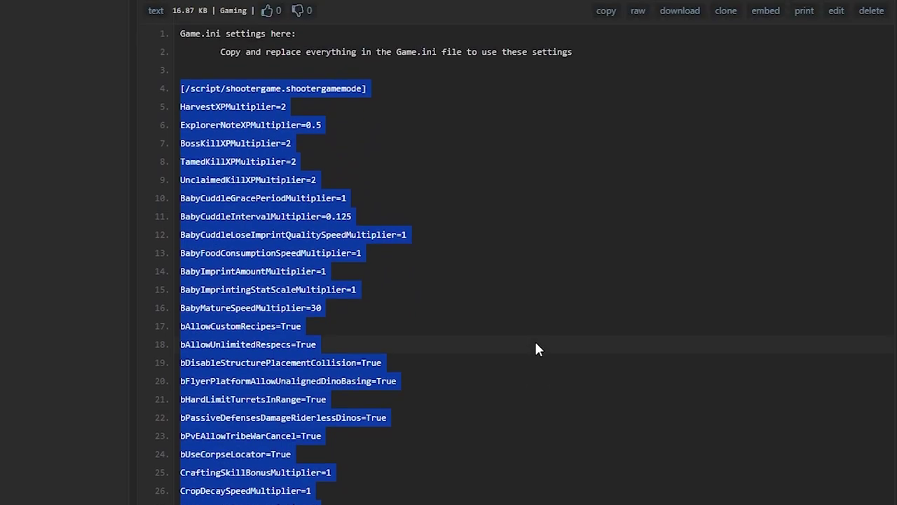
scroll(535, 349, "down", 3)
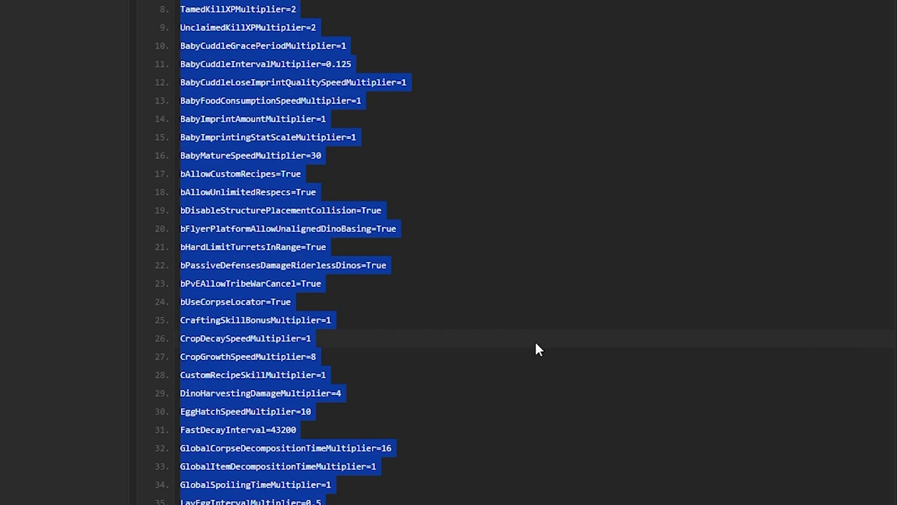
scroll(535, 345, "down", 2)
left_click(535, 344)
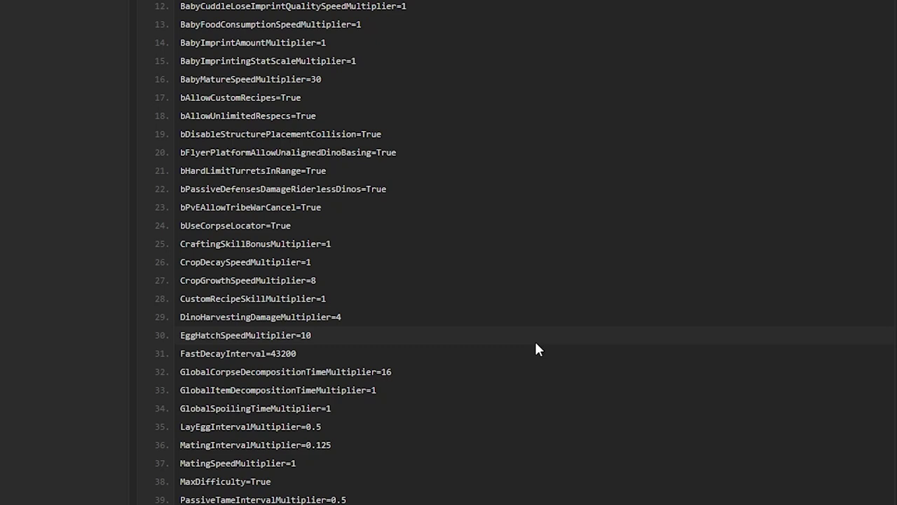
Copy the three Remove Pyromane lines, from NPCReplacements through PreventTransferForClassNames.
scroll(536, 344, "down", 8)
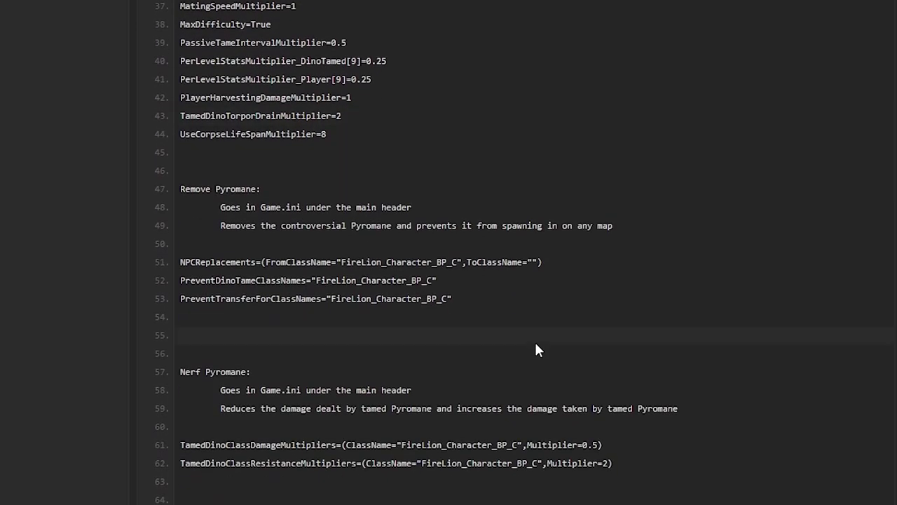
left_click(228, 227)
left_click(550, 246)
left_click(667, 417)
left_click(194, 261)
left_click(267, 173)
left_click(258, 266)
left_click_drag(181, 262, 467, 300)
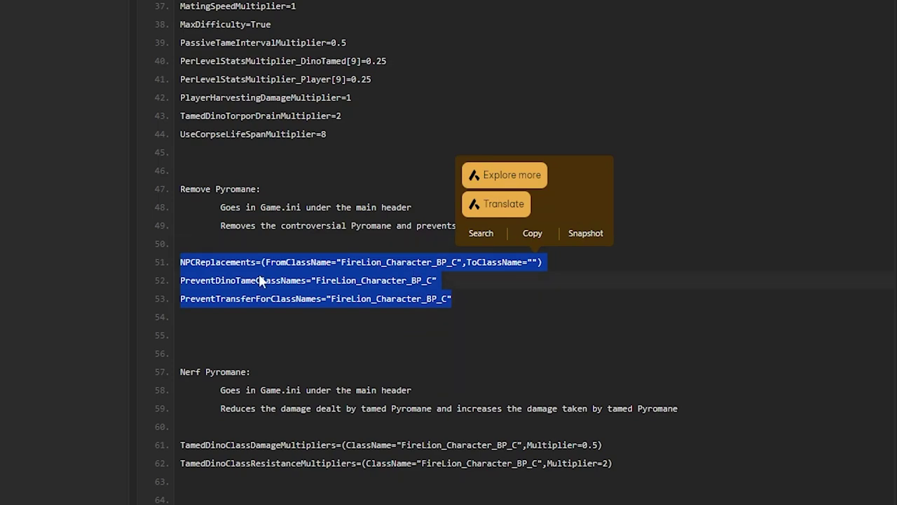
right_click(348, 265)
left_click(374, 317)
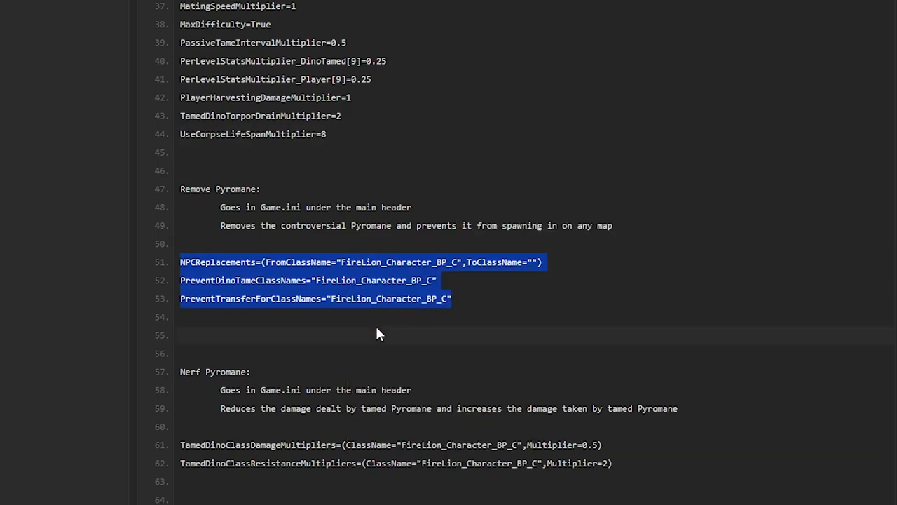
Locate the HarvestXPMultiplier line directly under the main header as the insertion point for the extra Game.ini lines.
scroll(334, 242, "up", 10)
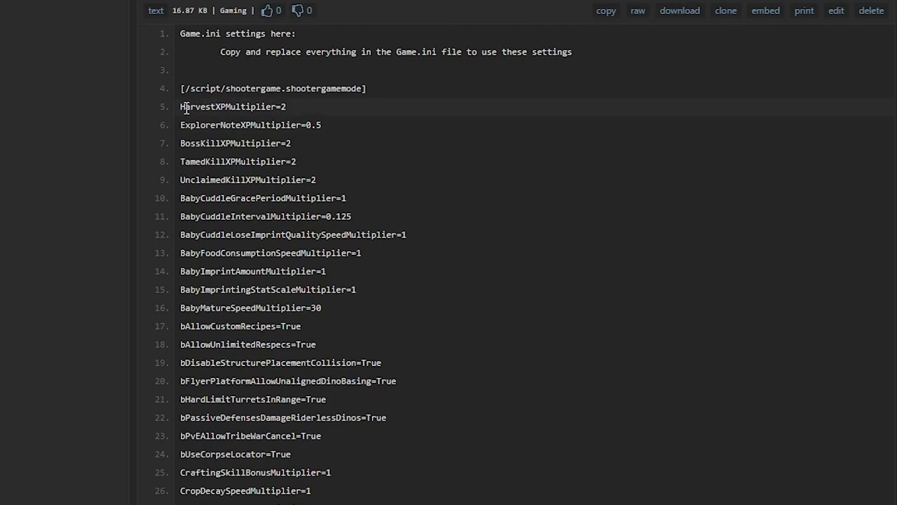
double_click(180, 106)
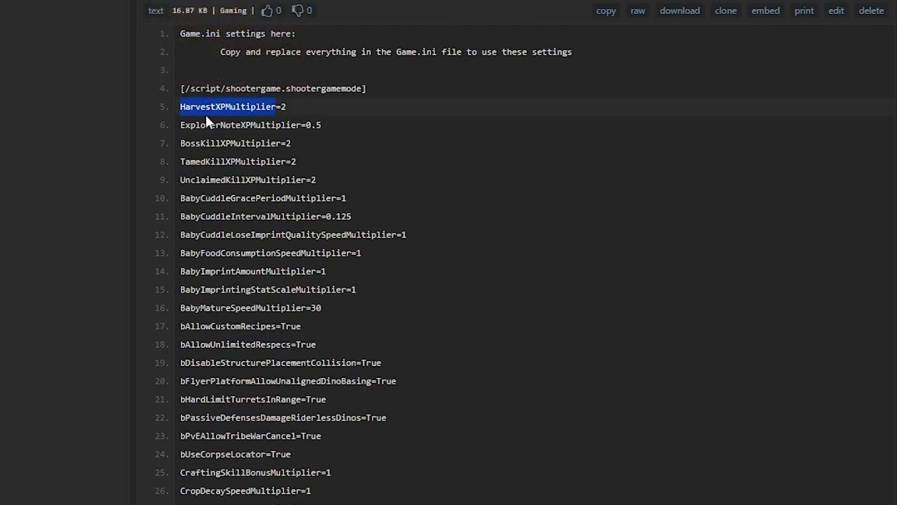
left_click(253, 111)
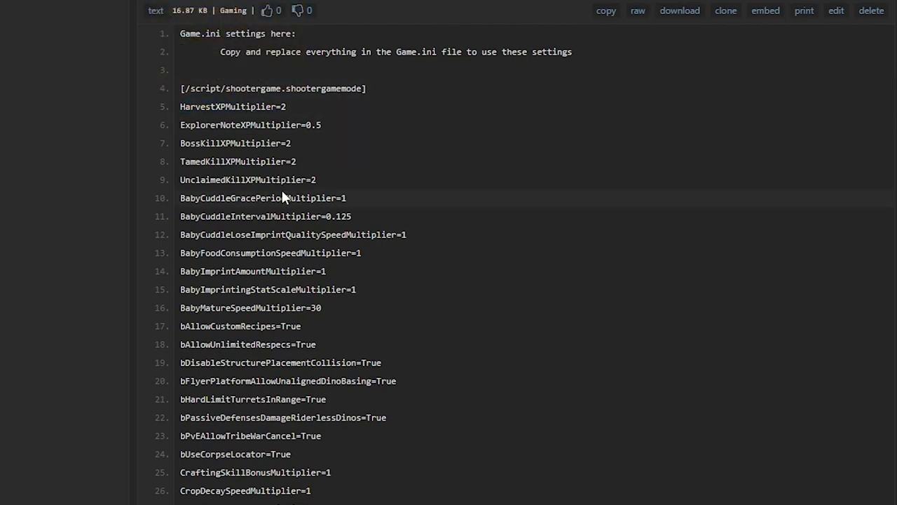
Examine the Remove Pyromane lines, highlighting the FireLion class name in the NPCReplacements entry and the block itself.
scroll(391, 275, "down", 9)
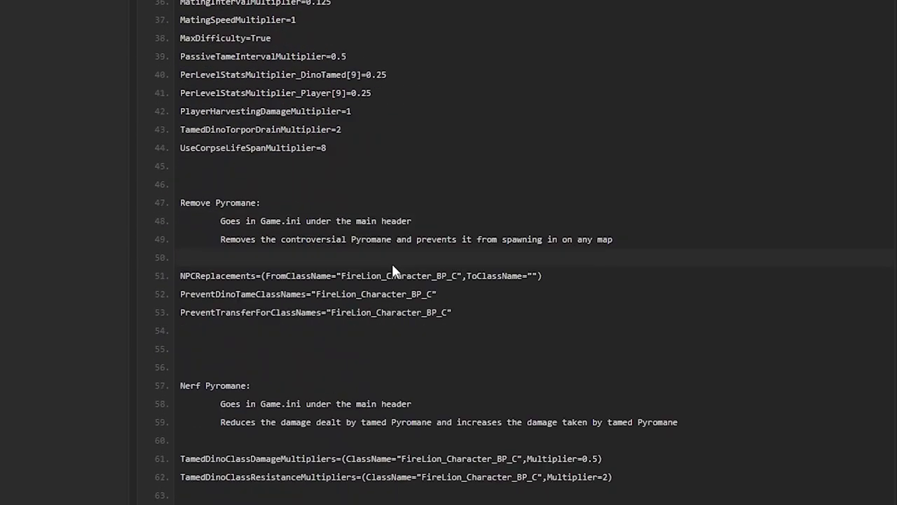
left_click(221, 260)
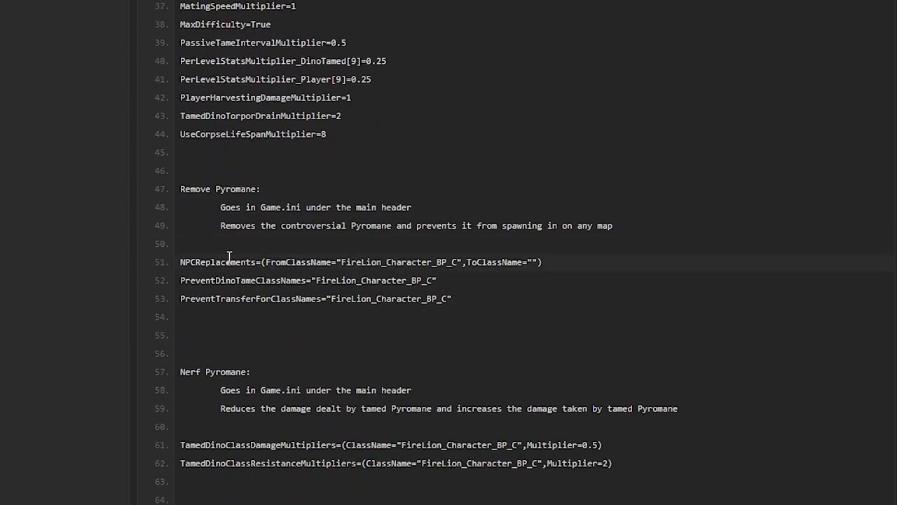
left_click_drag(361, 263, 386, 263)
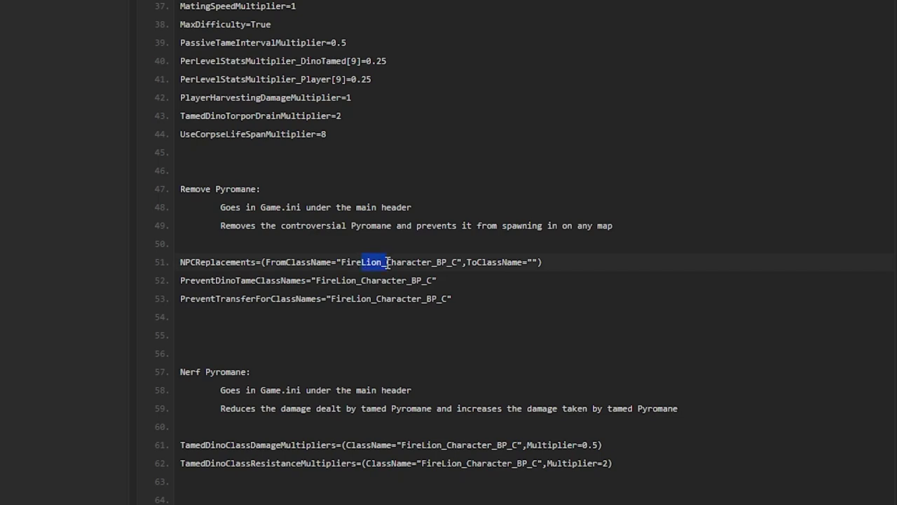
left_click(434, 296)
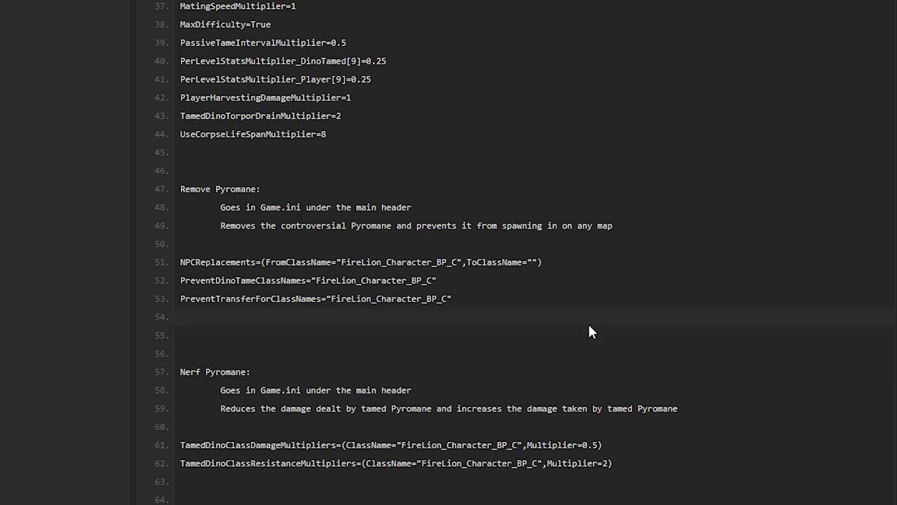
left_click_drag(507, 303, 195, 267)
left_click(397, 320)
Examine the Nerf Pyromane section, highlighting its description and the tamed damage and resistance multiplier lines.
scroll(626, 296, "down", 3)
left_click(677, 257)
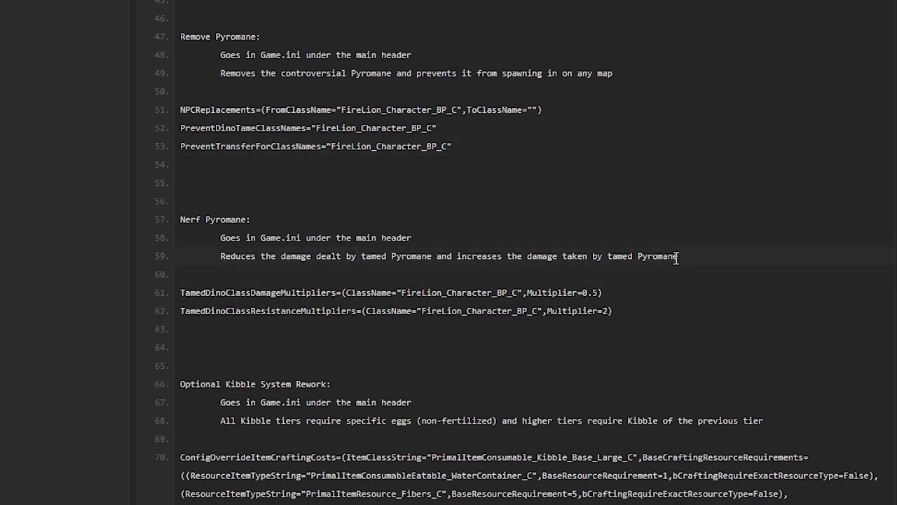
left_click_drag(708, 257, 100, 223)
left_click(554, 289)
left_click_drag(649, 312, 180, 295)
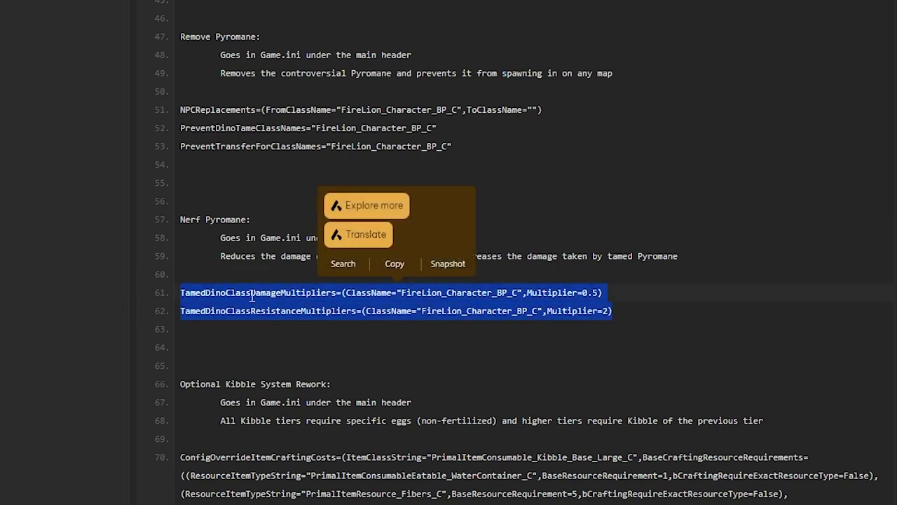
left_click(617, 308)
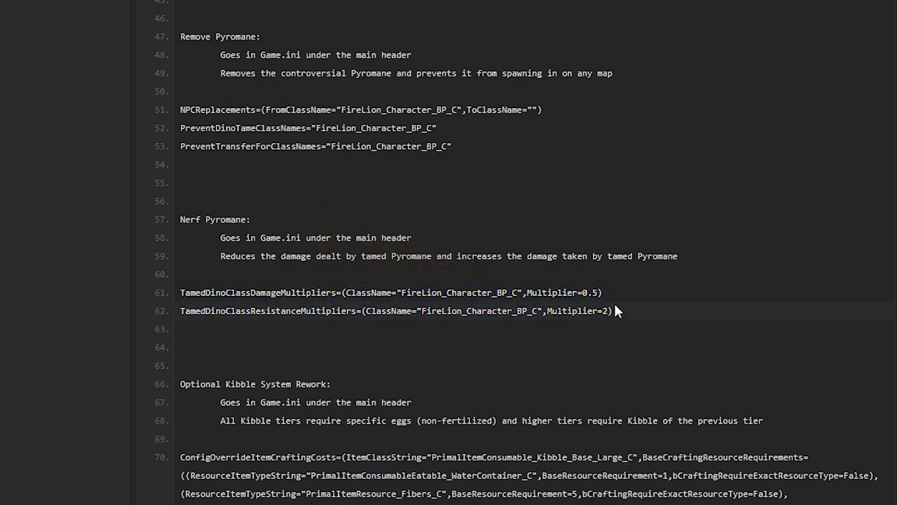
left_click_drag(613, 306, 160, 288)
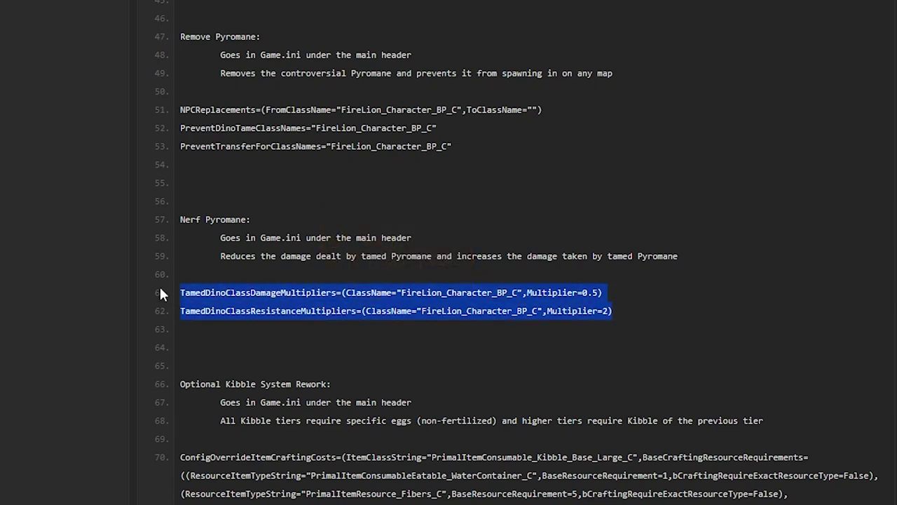
left_click(615, 311)
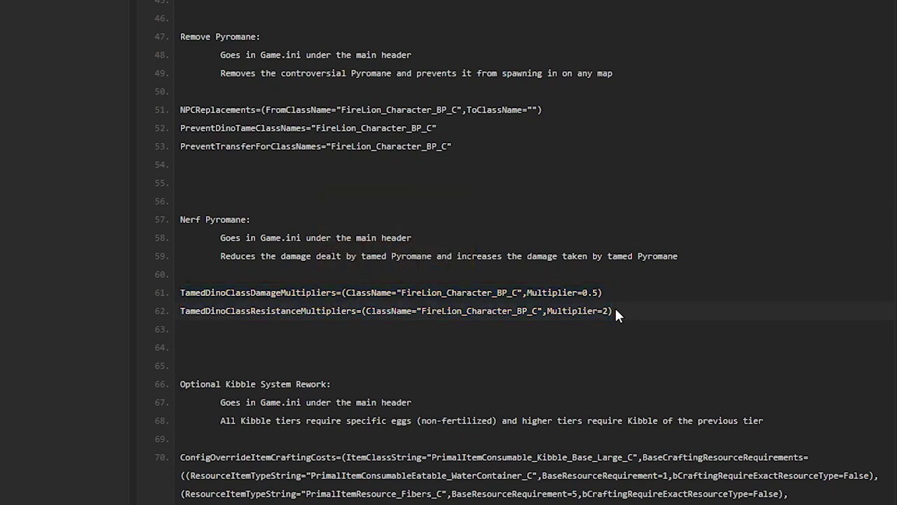
left_click_drag(615, 311, 115, 295)
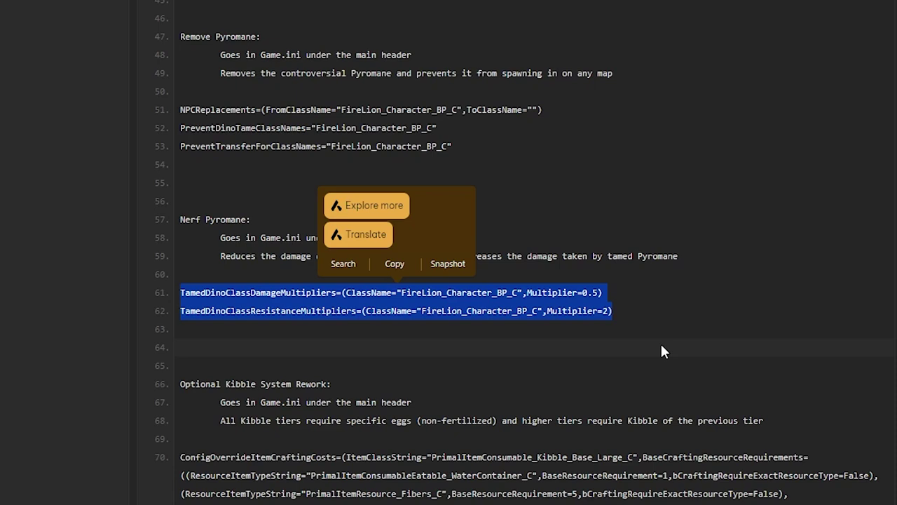
left_click(633, 311)
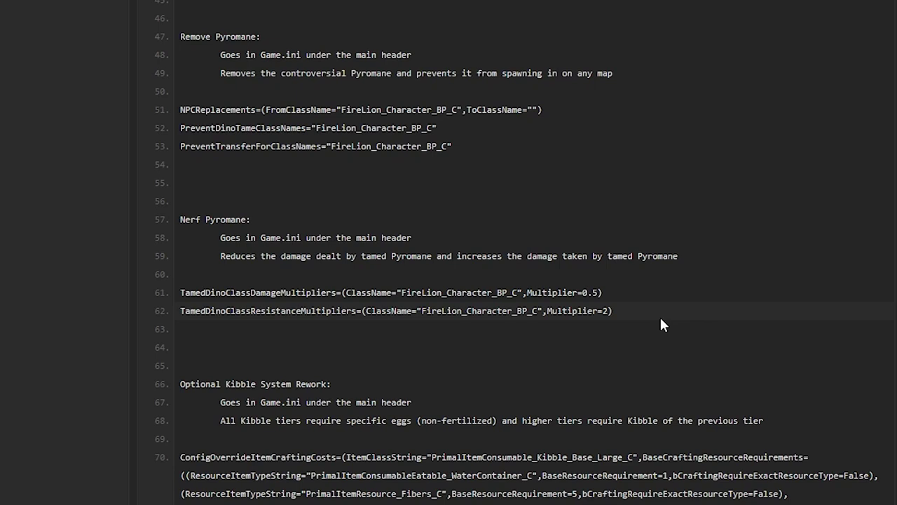
left_click_drag(644, 312, 124, 257)
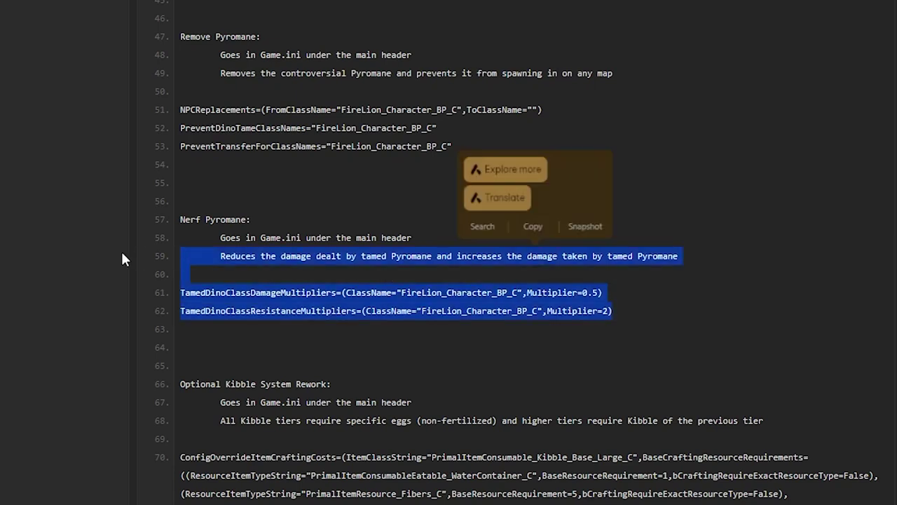
left_click(639, 310)
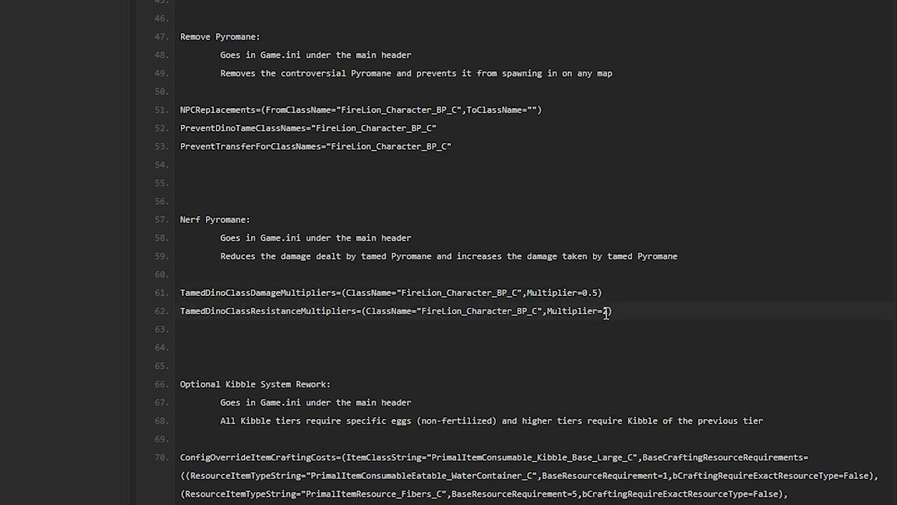
Highlight the multiplier value at the end of the TamedDinoClassResistanceMultipliers line to check it.
left_click_drag(601, 311, 610, 312)
left_click(615, 310)
left_click_drag(601, 311, 610, 312)
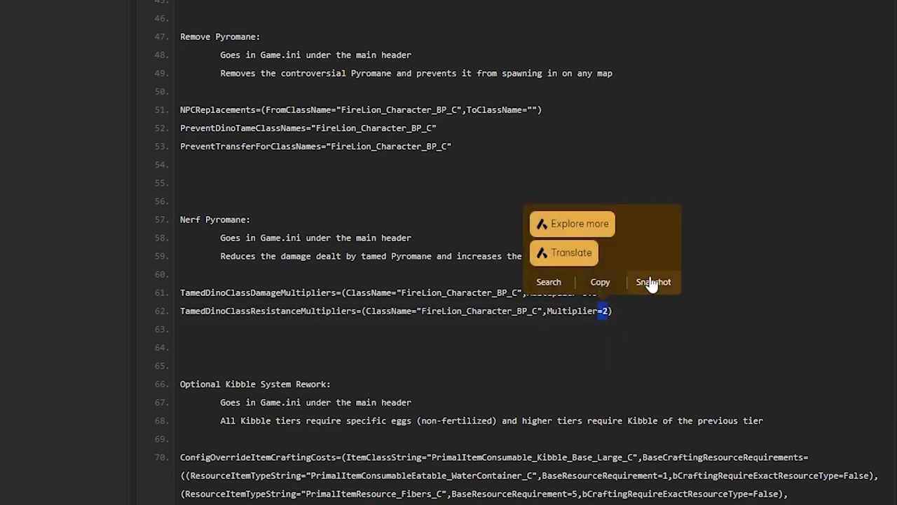
left_click(629, 318)
left_click_drag(601, 311, 610, 312)
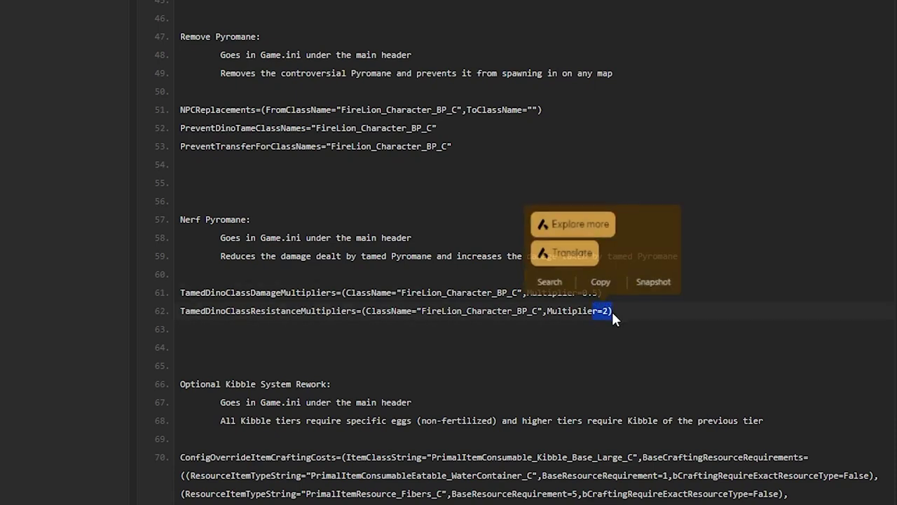
left_click(597, 383)
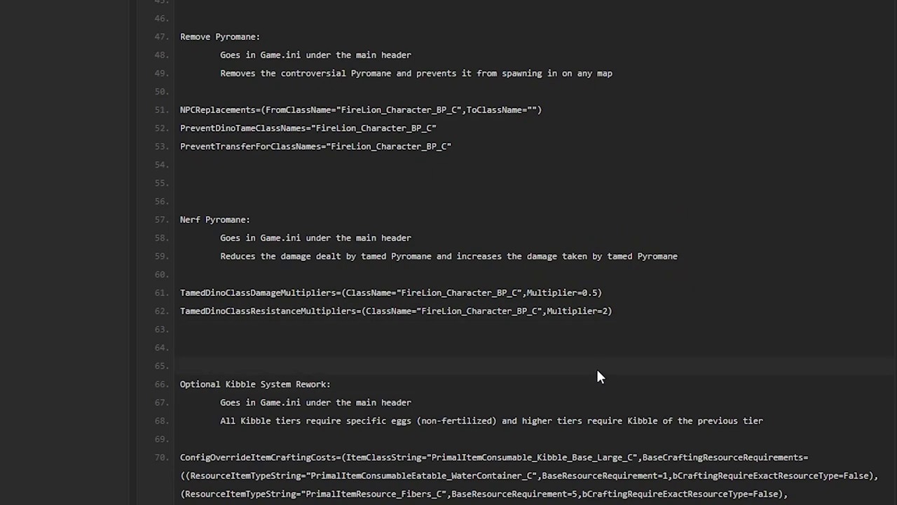
Look through the Optional Kibble System Rework crafting-cost overrides as far as the Optional Custom Dino Spawns heading.
scroll(596, 371, "down", 5)
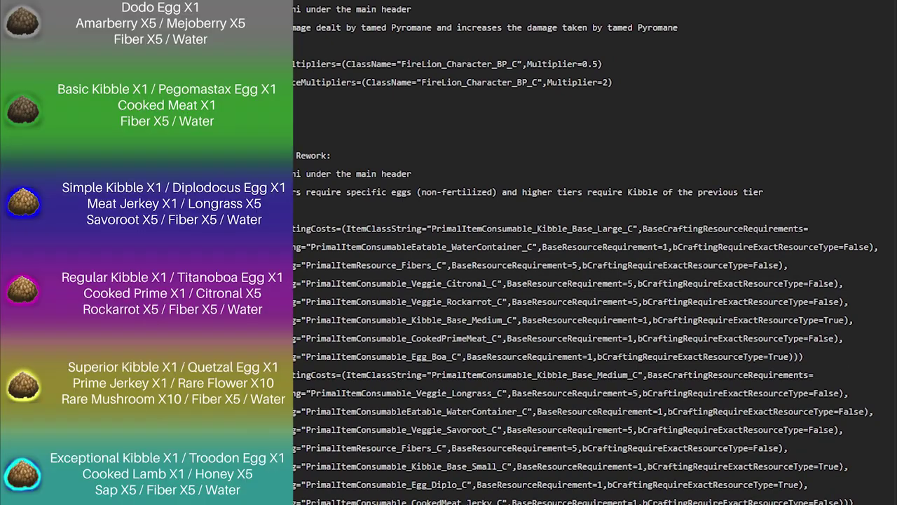
scroll(586, 267, "down", 5)
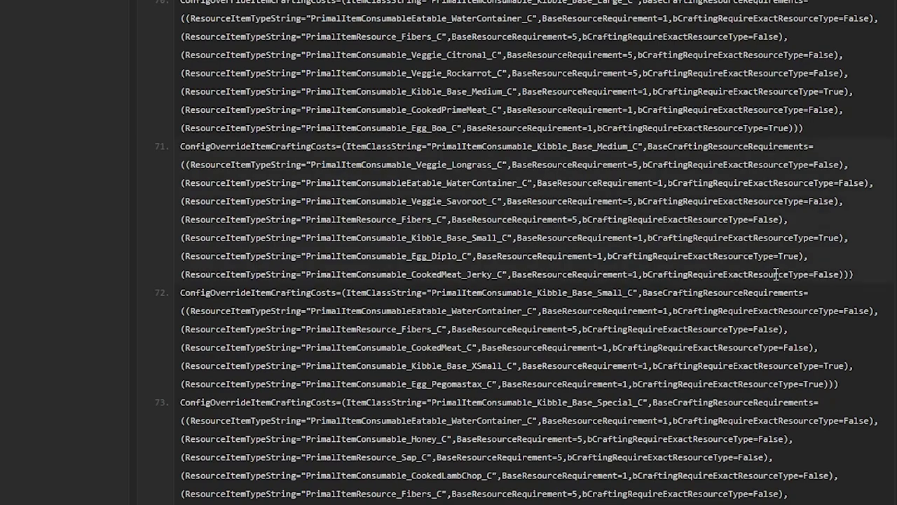
scroll(792, 253, "down", 5)
scroll(852, 242, "down", 1)
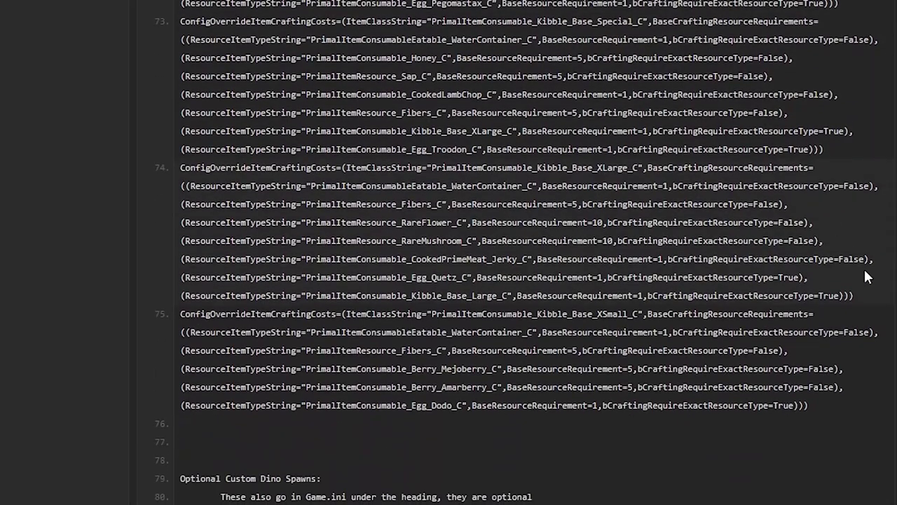
scroll(842, 344, "down", 1)
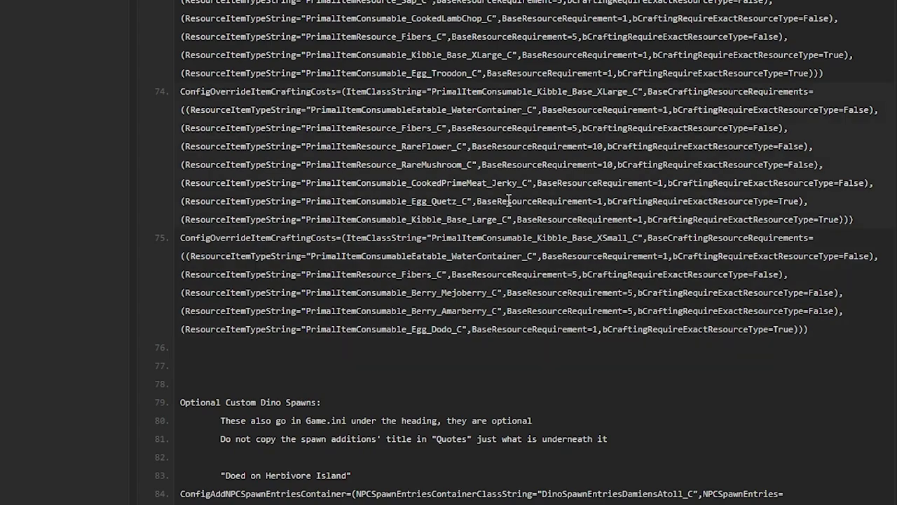
scroll(834, 298, "up", 8)
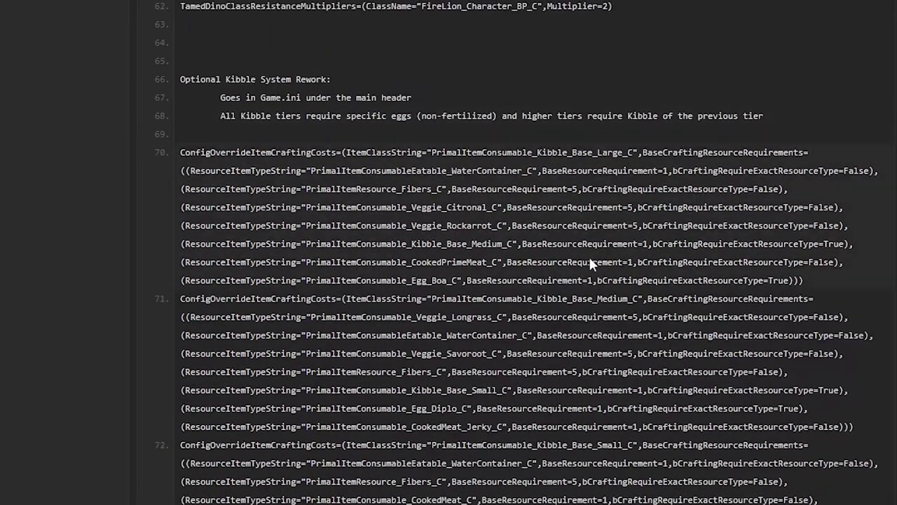
Look back over the kibble overrides, the Pyromane sections and the main Game.ini settings from the start of the paste.
scroll(209, 353, "up", 4)
scroll(448, 281, "down", 3)
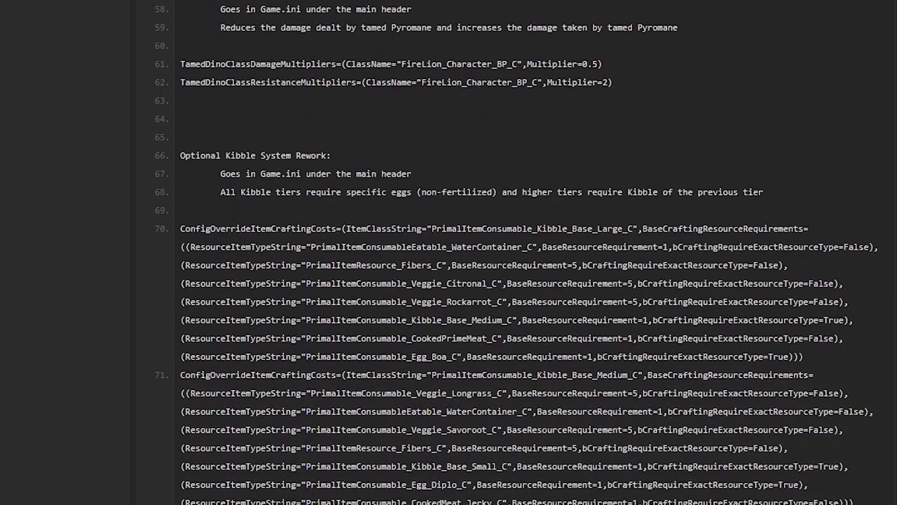
scroll(642, 296, "down", 10)
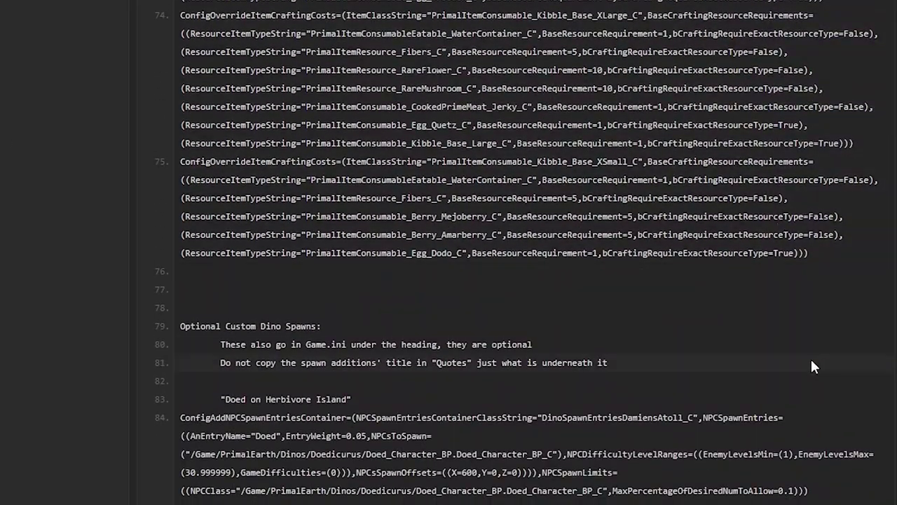
scroll(855, 246, "up", 20)
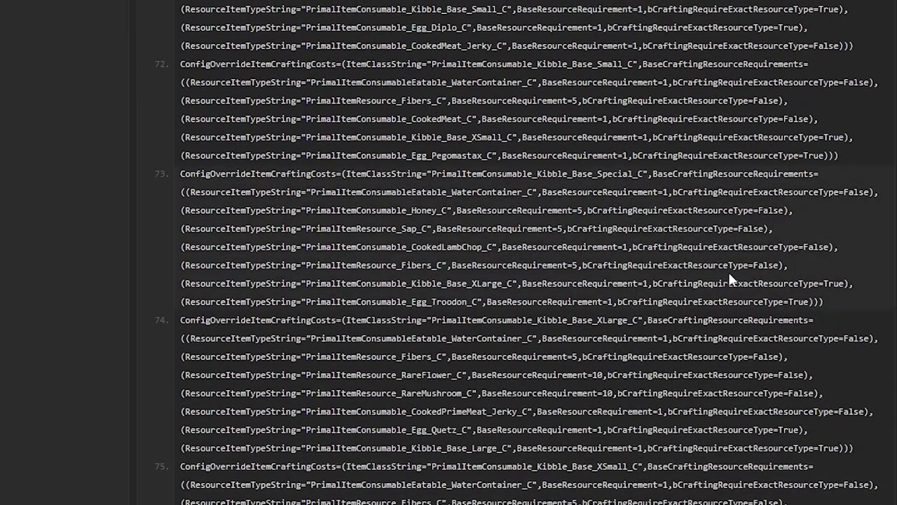
scroll(640, 215, "up", 8)
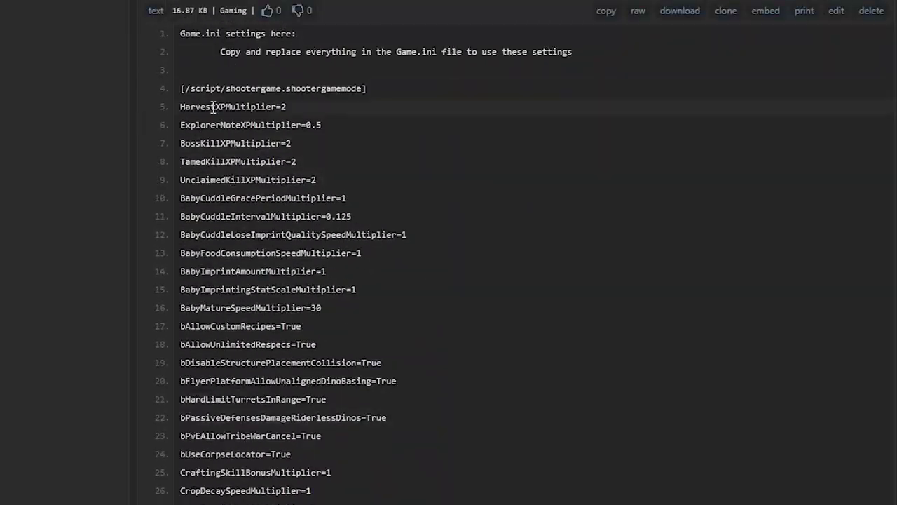
scroll(437, 203, "down", 6)
scroll(438, 264, "down", 10)
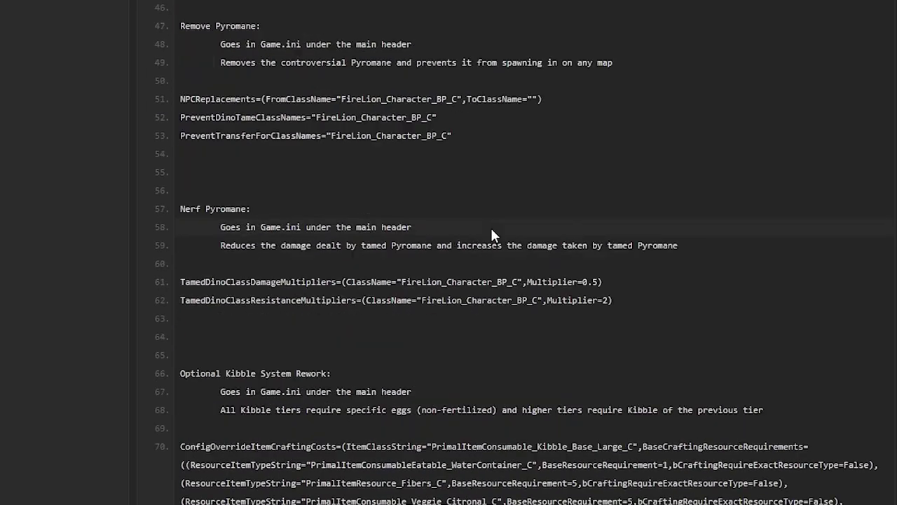
scroll(491, 234, "up", 14)
scroll(346, 101, "up", 3)
scroll(655, 251, "down", 18)
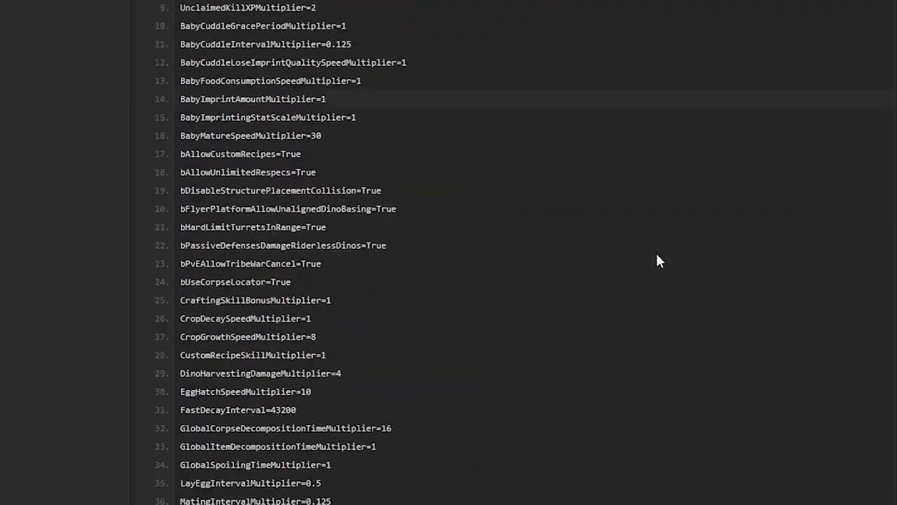
Examine the Optional Custom Dino Spawns section, covering the Doed entry and highlighting the Therizino spawn entry beneath its quoted title.
scroll(656, 245, "down", 10)
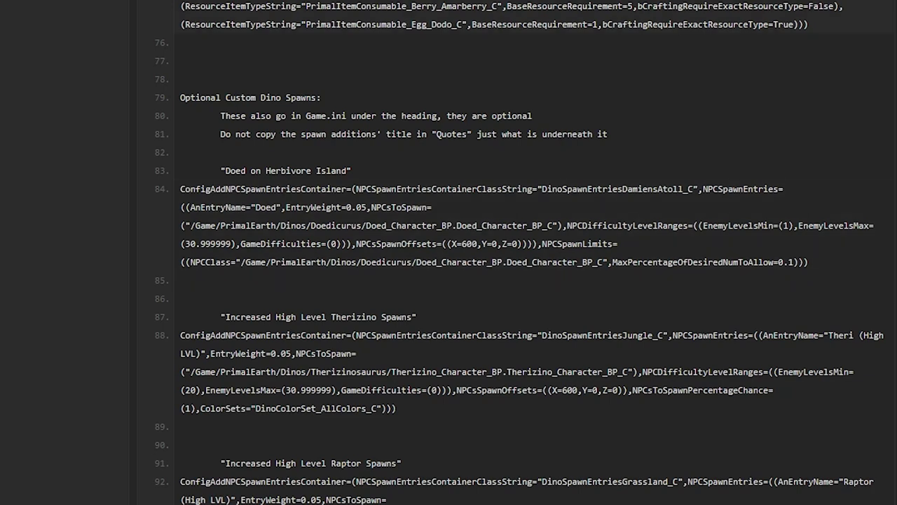
left_click(286, 168)
left_click(543, 276)
scroll(384, 312, "down", 3)
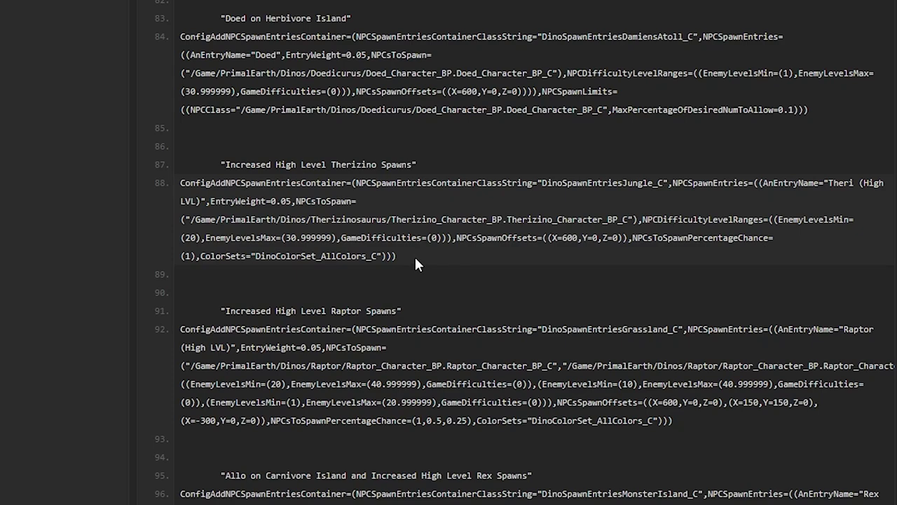
left_click_drag(416, 259, 139, 194)
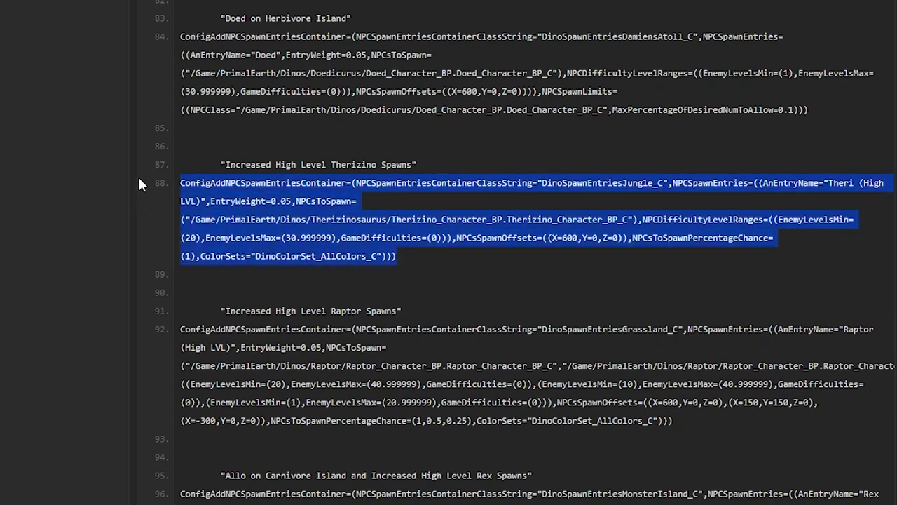
left_click(439, 216)
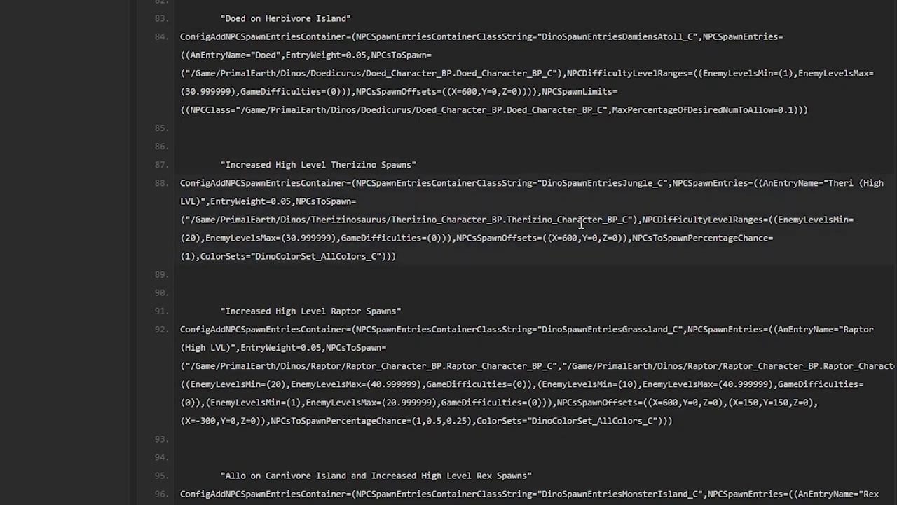
Highlight the high-level Raptor spawn entry and the Allo and Rex spawn entry to check what each block includes.
scroll(521, 259, "down", 3)
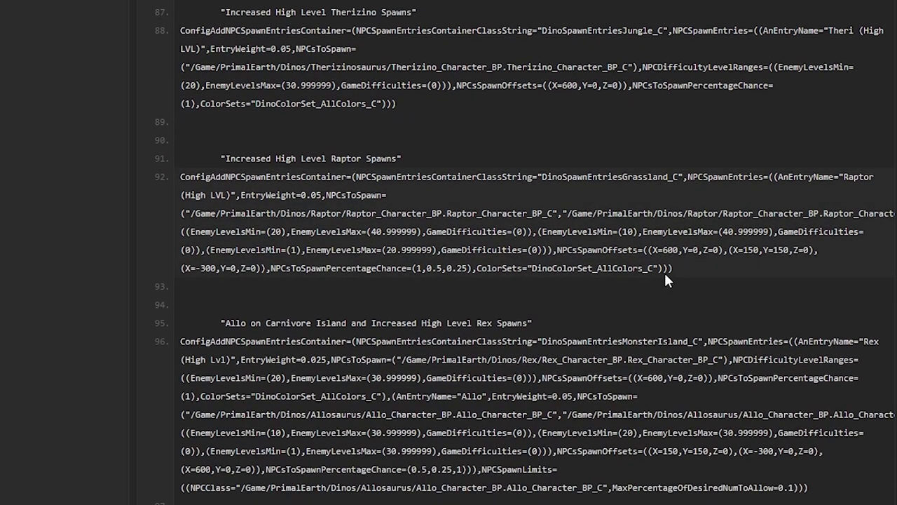
left_click_drag(666, 280, 86, 177)
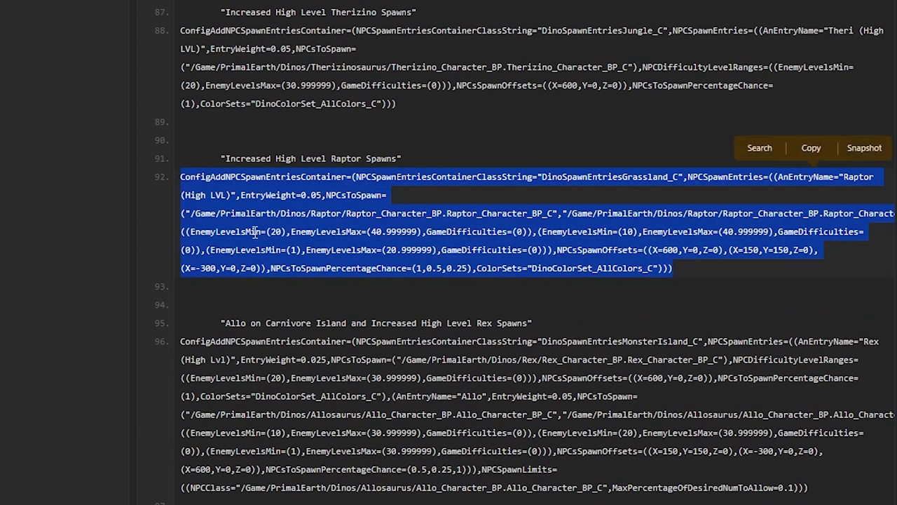
scroll(713, 268, "down", 3)
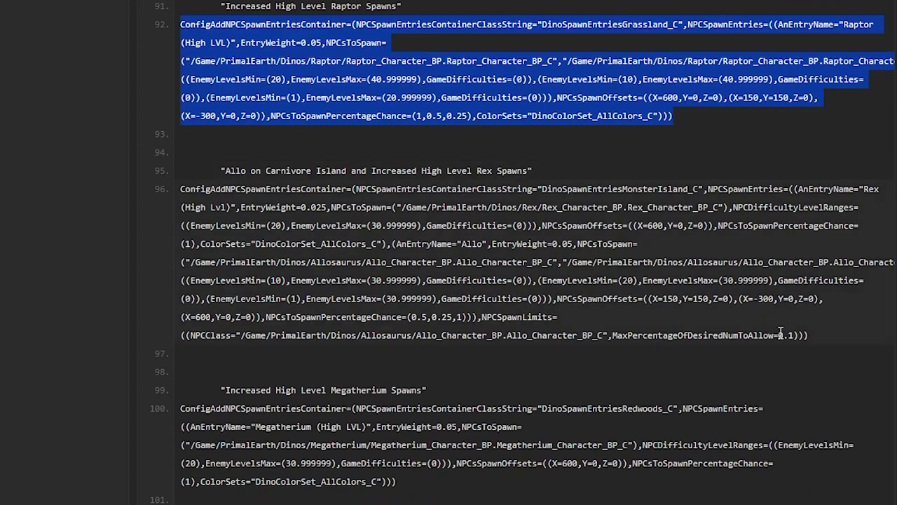
left_click_drag(813, 335, 99, 189)
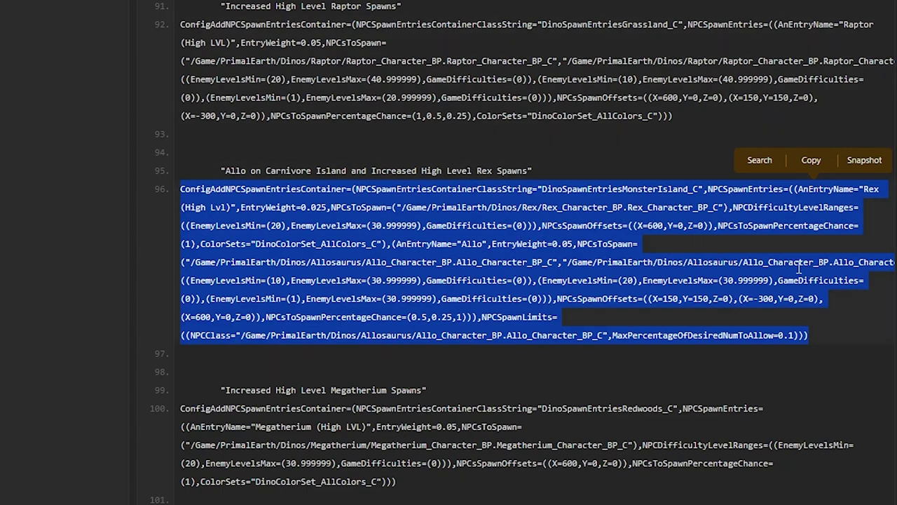
Highlight the high-level Megatherium spawn entry and view the Yuty, Daeodon and Kairuku snow spawn entry.
scroll(799, 266, "down", 3)
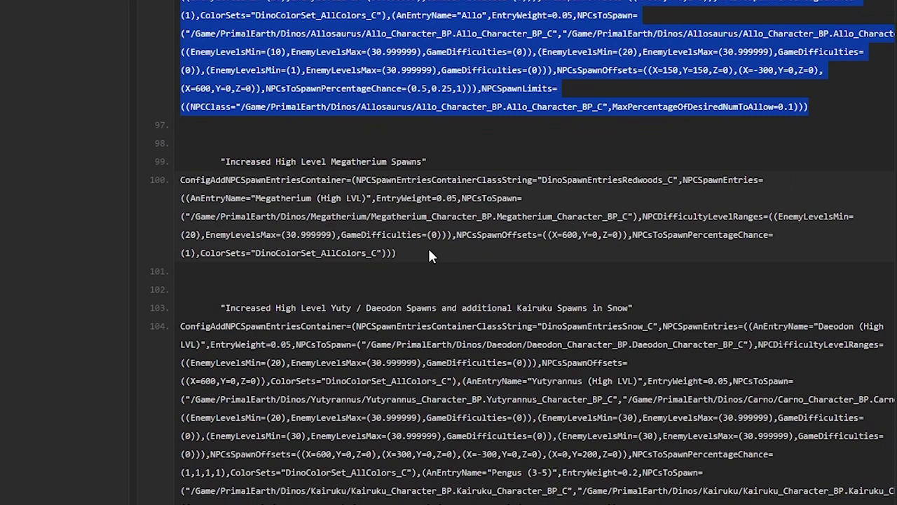
left_click_drag(397, 253, 159, 183)
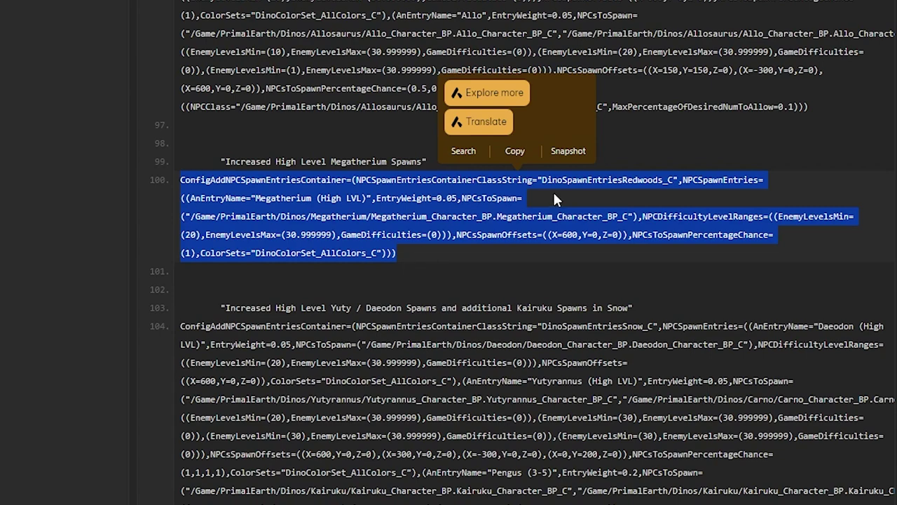
scroll(479, 252, "down", 2)
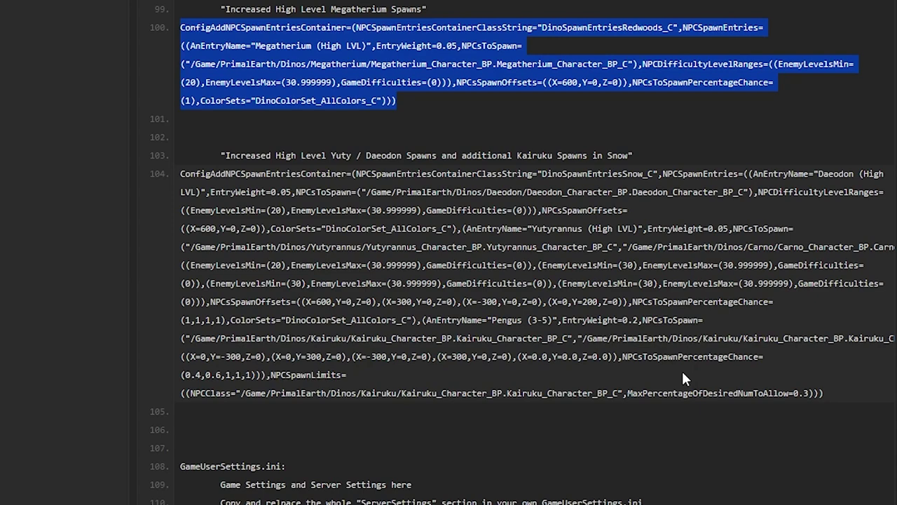
scroll(682, 369, "down", 5)
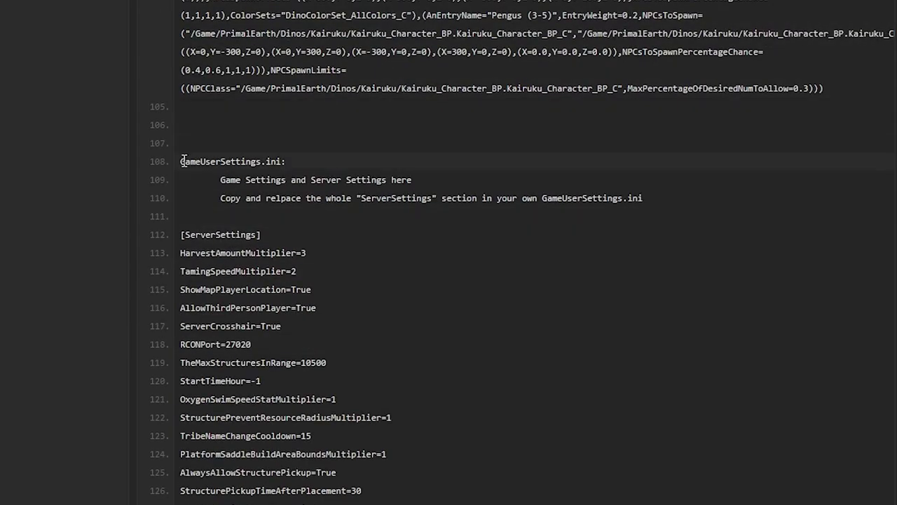
scroll(457, 223, "down", 1)
scroll(455, 223, "down", 3)
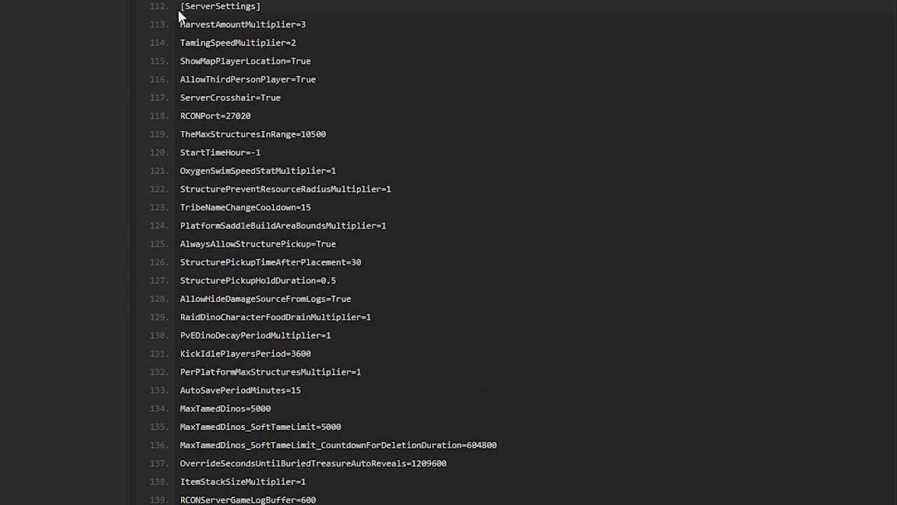
left_click_drag(180, 10, 348, 184)
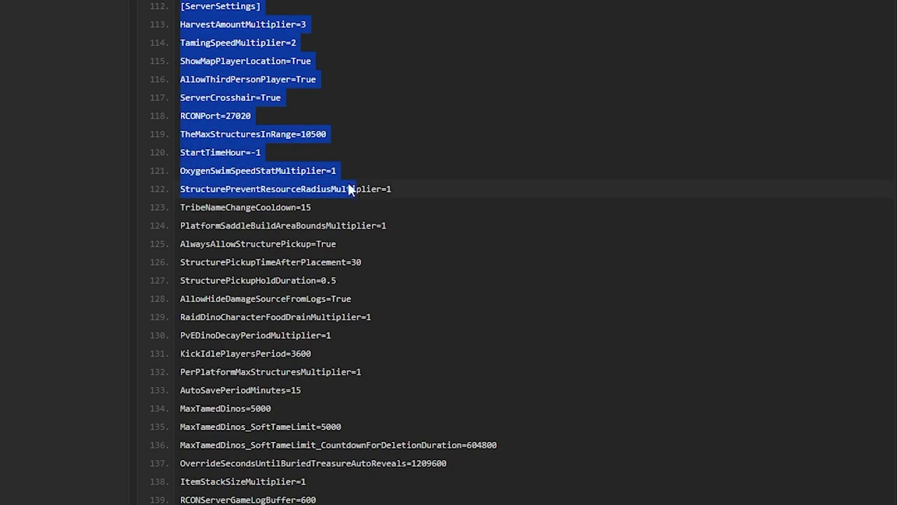
scroll(270, 66, "down", 6)
left_click(276, 75)
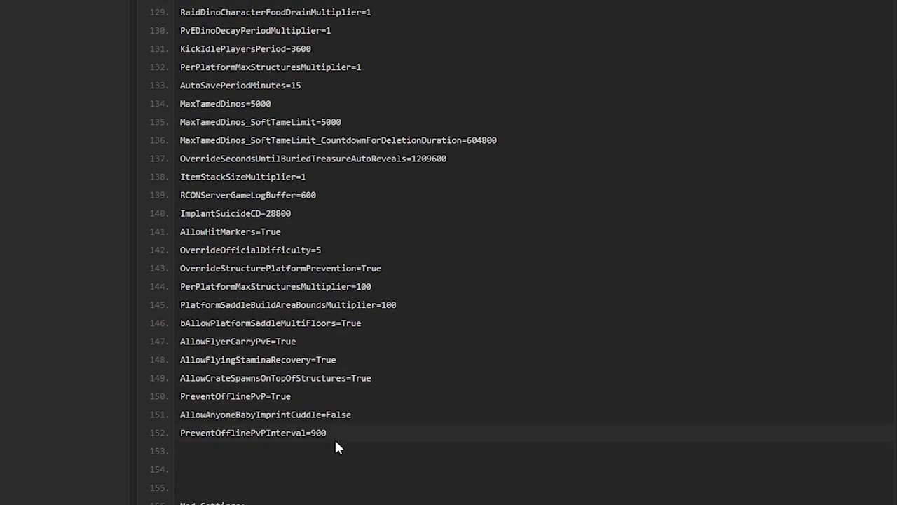
Copy the whole ServerSettings section for GameUserSettings.ini, from its bracketed heading through the PreventOfflinePvPInterval line, and clear the selection.
left_click_drag(324, 433, 210, 3)
scroll(449, 252, "up", 7)
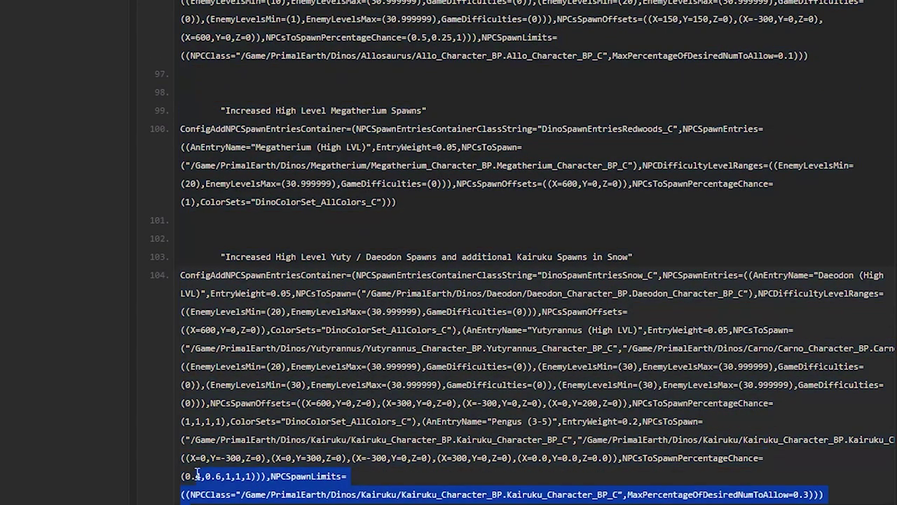
scroll(221, 284, "down", 9)
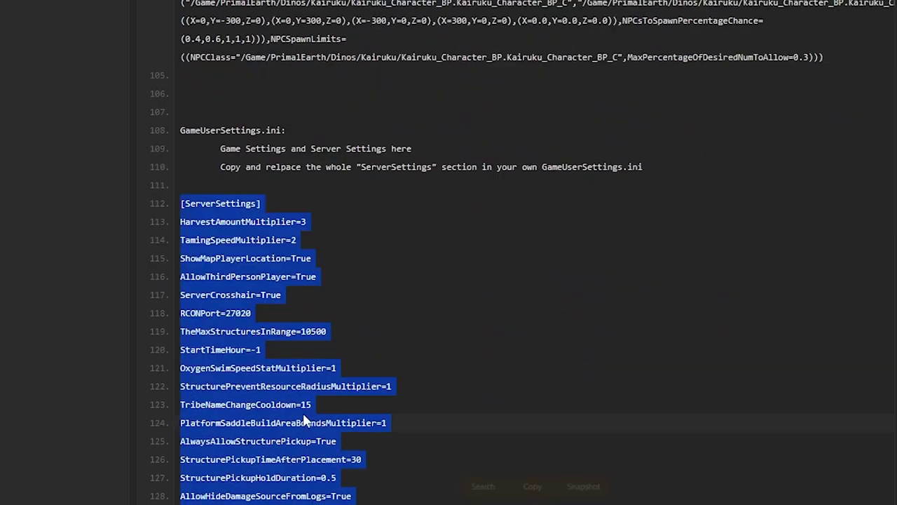
scroll(222, 284, "down", 6)
right_click(221, 214)
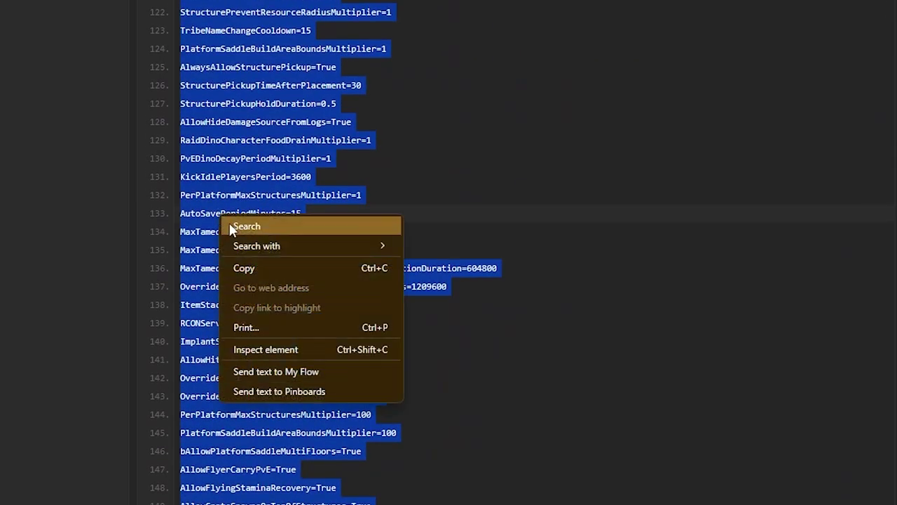
left_click(250, 267)
scroll(264, 192, "up", 5)
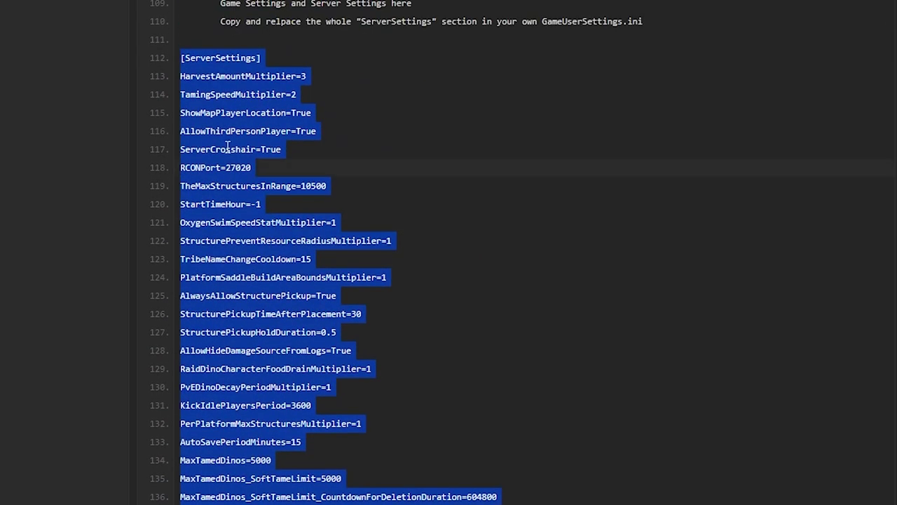
left_click(180, 60)
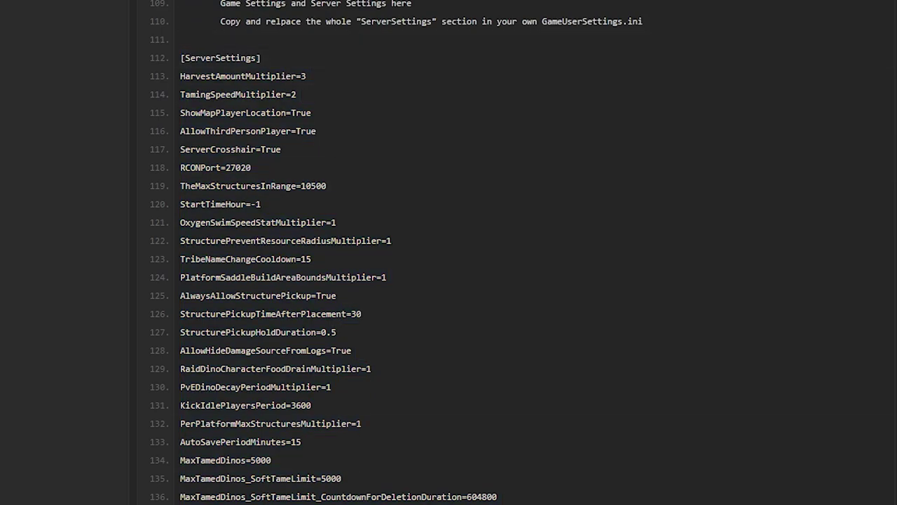
Look through the individual GameUserSettings.ini server settings down to the end of the ServerSettings section.
scroll(362, 453, "down", 2)
scroll(235, 148, "up", 2)
scroll(321, 324, "down", 5)
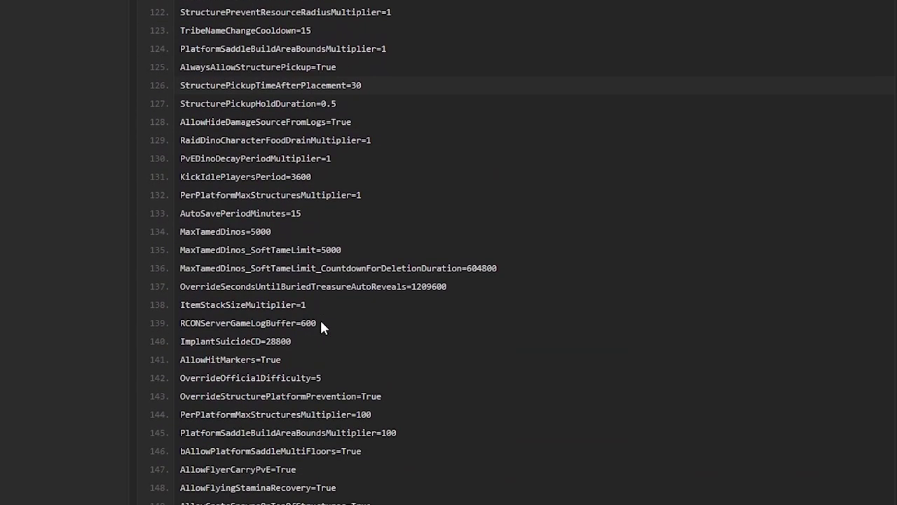
scroll(317, 212, "down", 5)
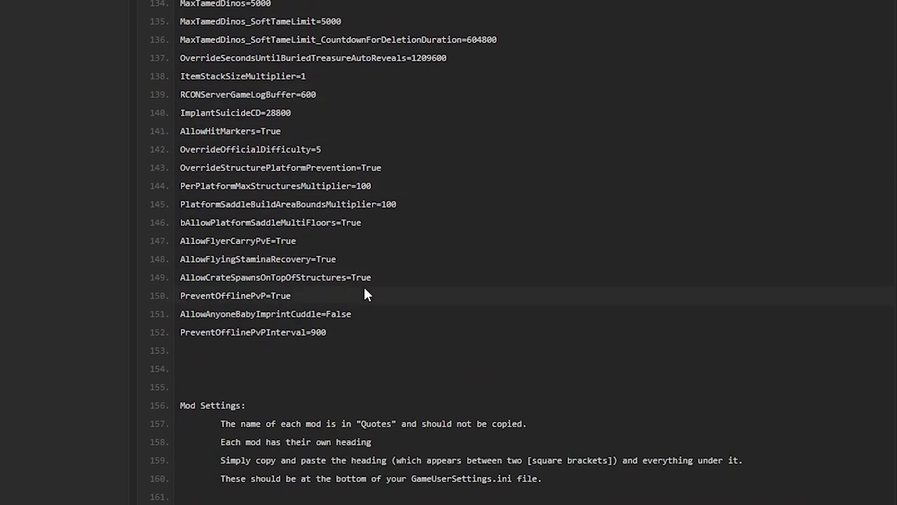
scroll(533, 350, "up", 5)
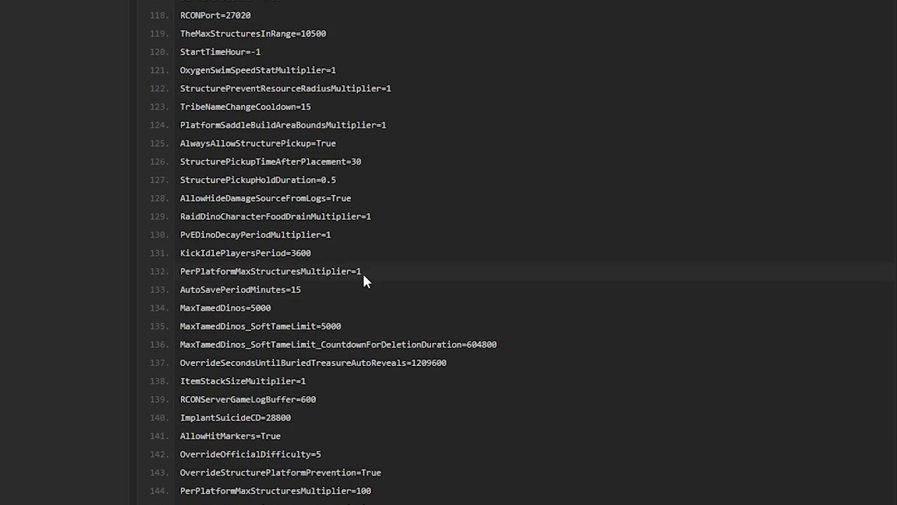
scroll(363, 277, "down", 5)
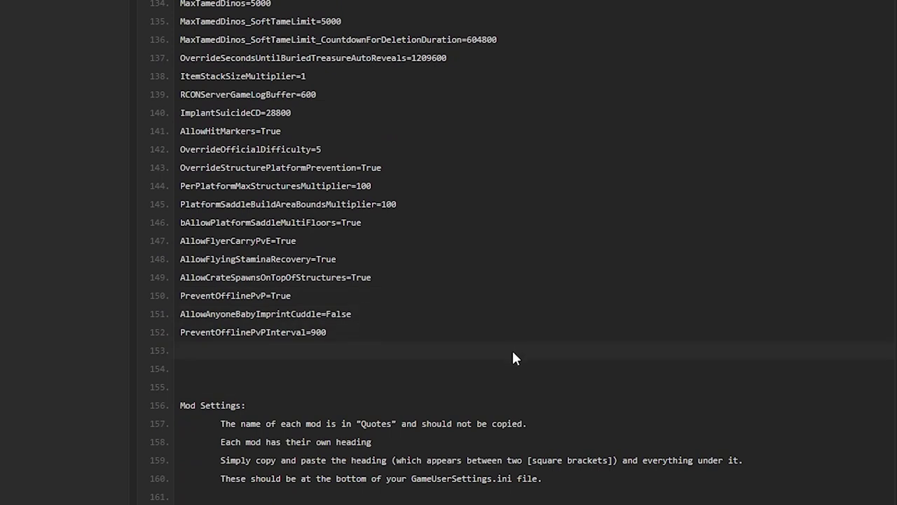
Read the Mod Settings instructions and look over the Custom Dino Levels, Solo Farm Mod and Configurable Wild Babies sections.
scroll(420, 302, "down", 4)
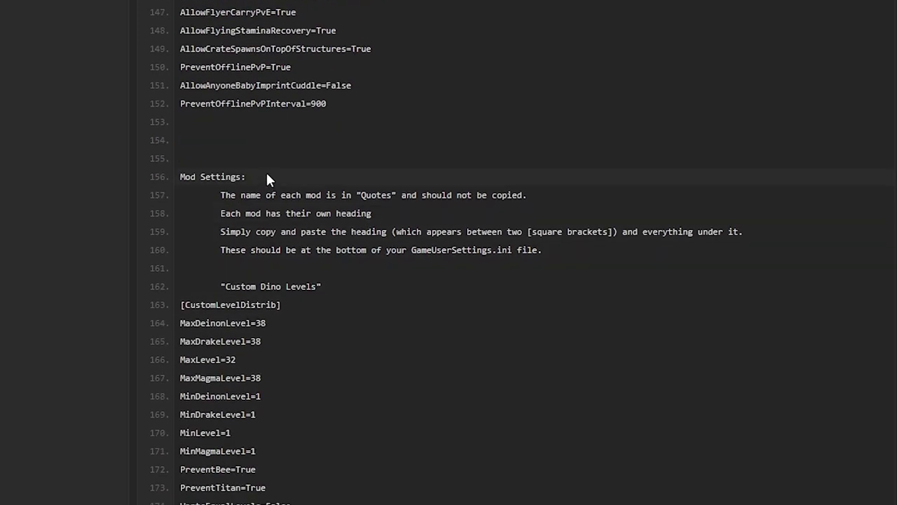
scroll(243, 170, "down", 3)
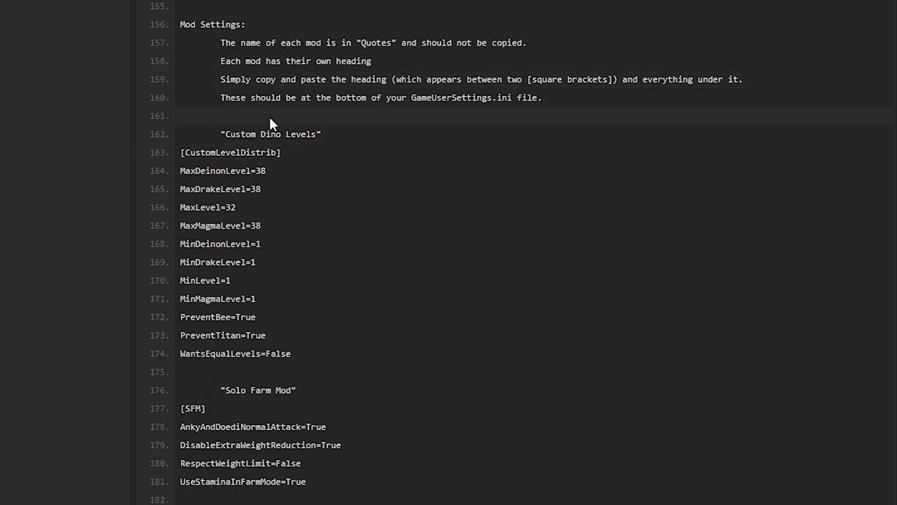
scroll(397, 144, "down", 3)
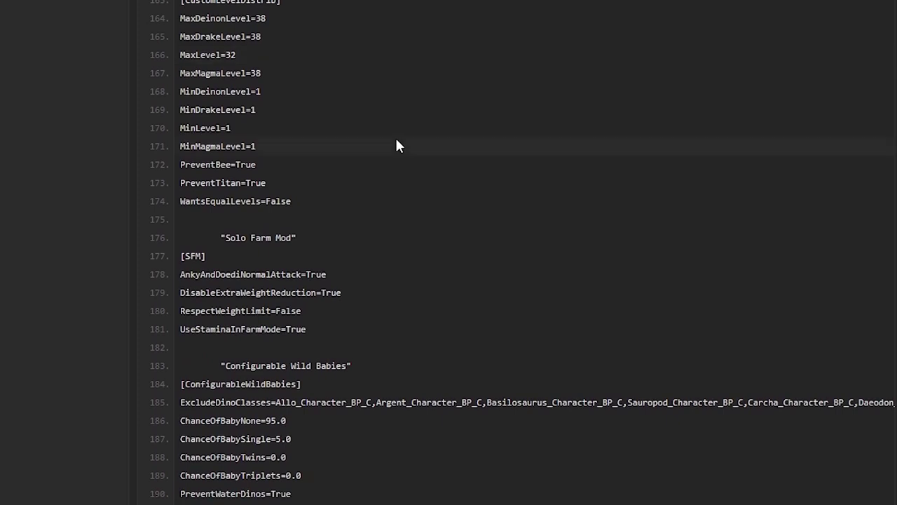
scroll(229, 144, "up", 2)
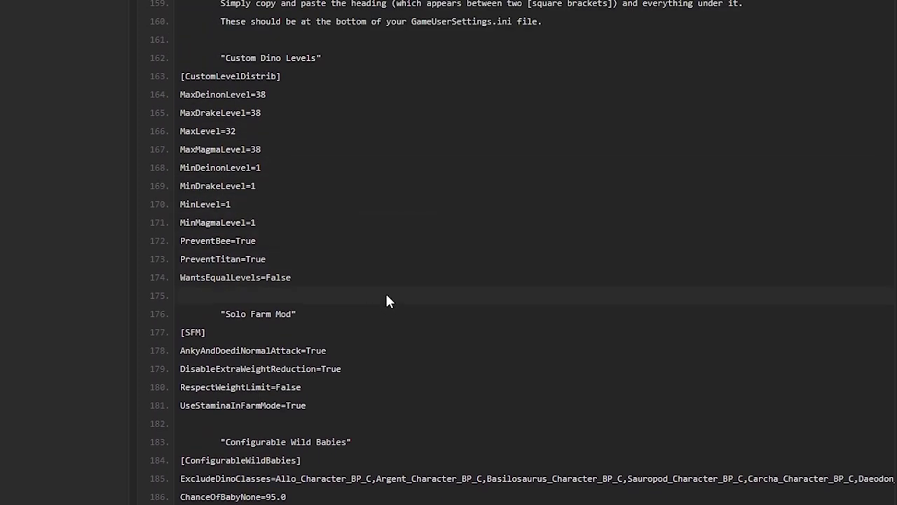
Examine the CustomLevelDistrib settings, highlighting the value of the MaxLevel line.
left_click(189, 75)
left_click(251, 150)
left_click(228, 131)
double_click(230, 131)
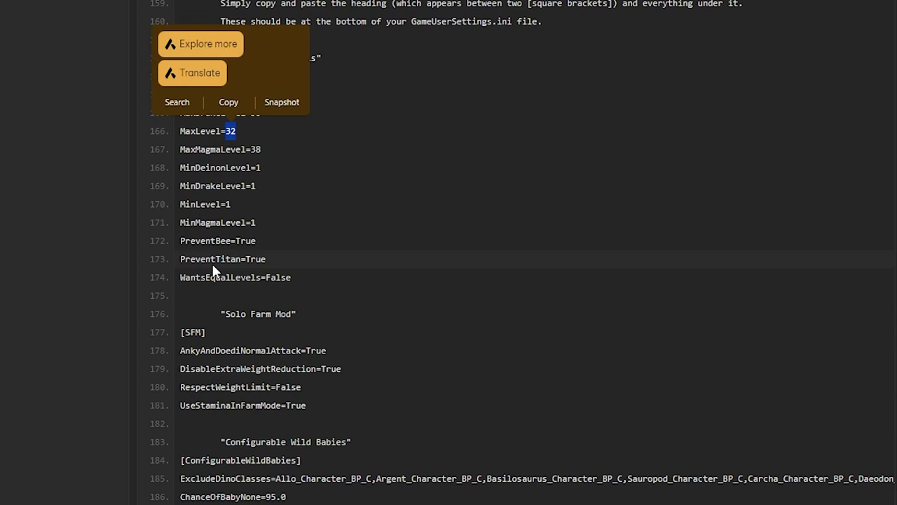
Examine the Custom Dino Levels settings, highlighting the values of the MaxLevel and WantsEqualLevels lines, and clear the selection.
left_click(250, 130)
double_click(232, 131)
left_click(319, 269)
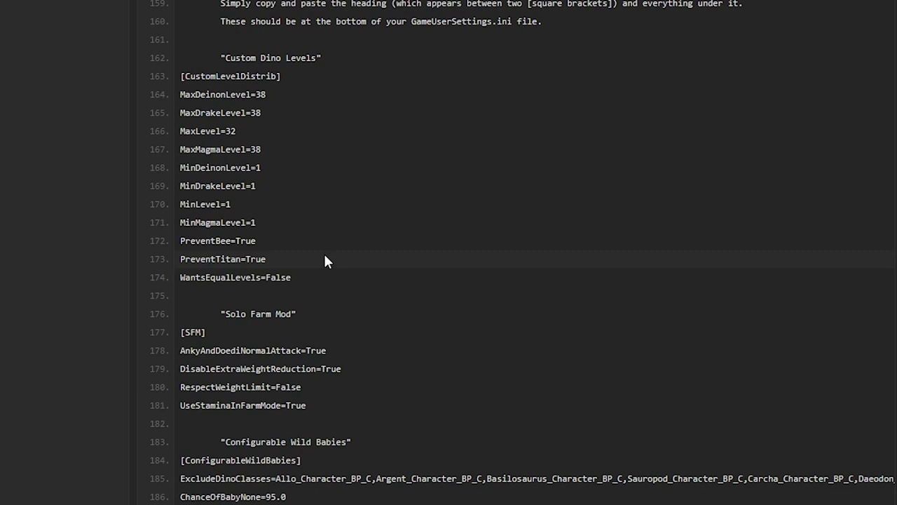
double_click(233, 131)
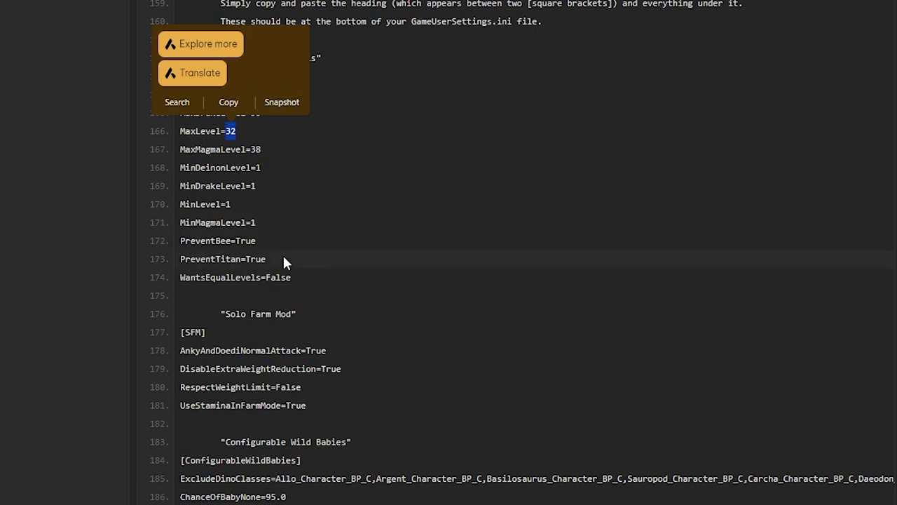
left_click_drag(295, 279, 268, 280)
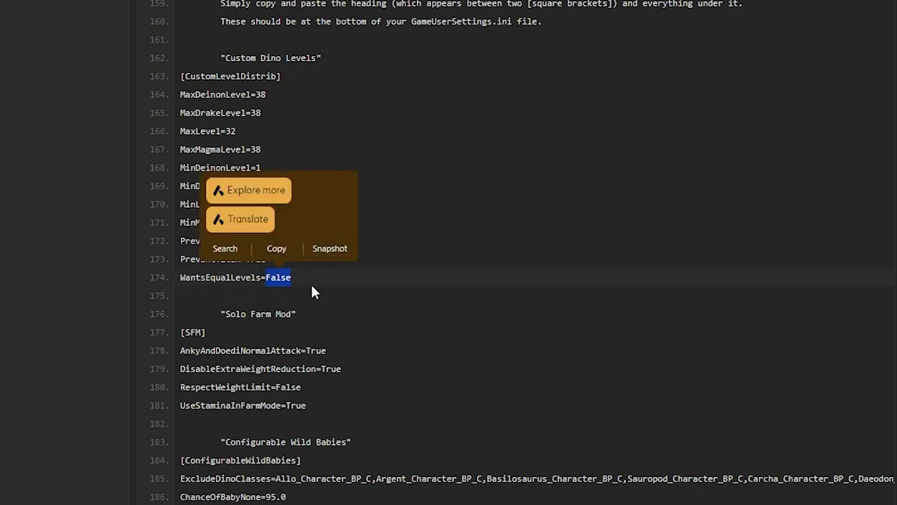
left_click(290, 281)
left_click_drag(290, 280, 266, 279)
left_click(489, 297)
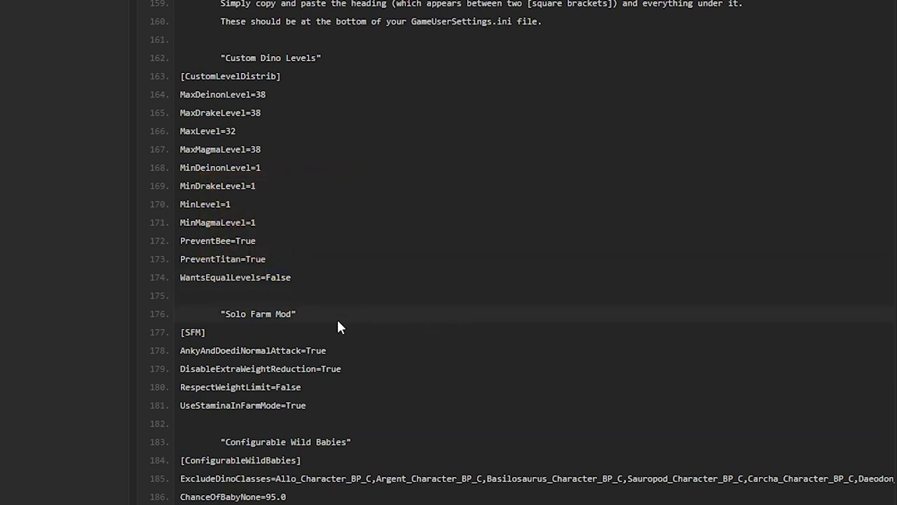
Highlight the "Solo Farm Mod" name and the whole SFM section, from its bracketed heading through the UseStaminaInFarmMode line.
left_click_drag(337, 322, 192, 315)
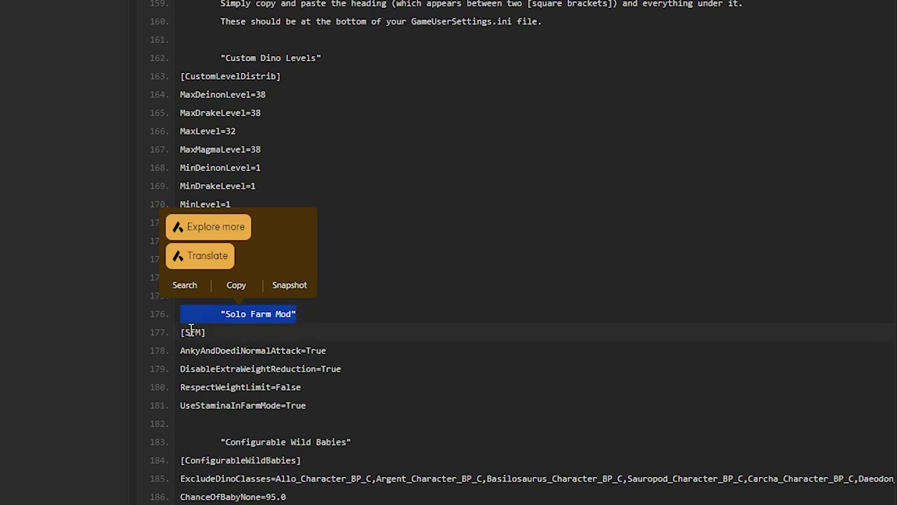
left_click_drag(337, 413, 172, 333)
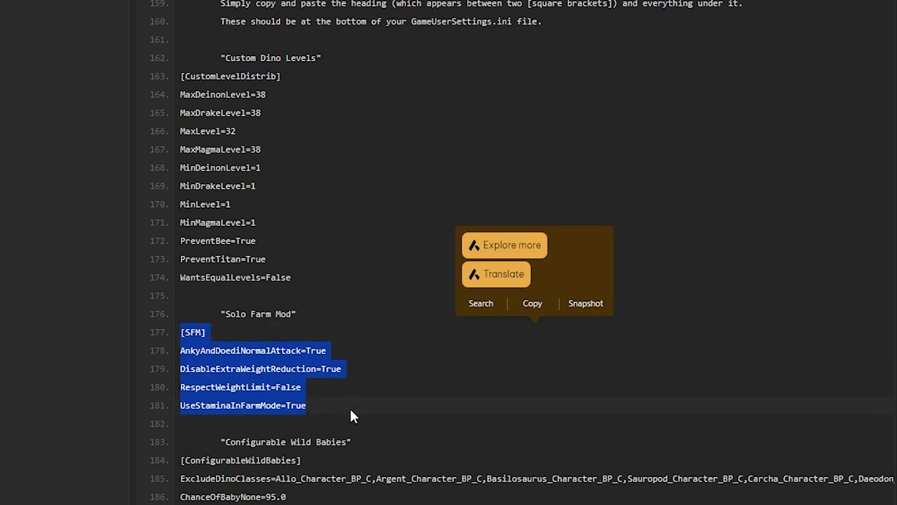
Look over the Configurable Wild Babies section, highlighting the dino classes in the ExcludeDinoClasses line, and clear the selection.
scroll(471, 458, "down", 4)
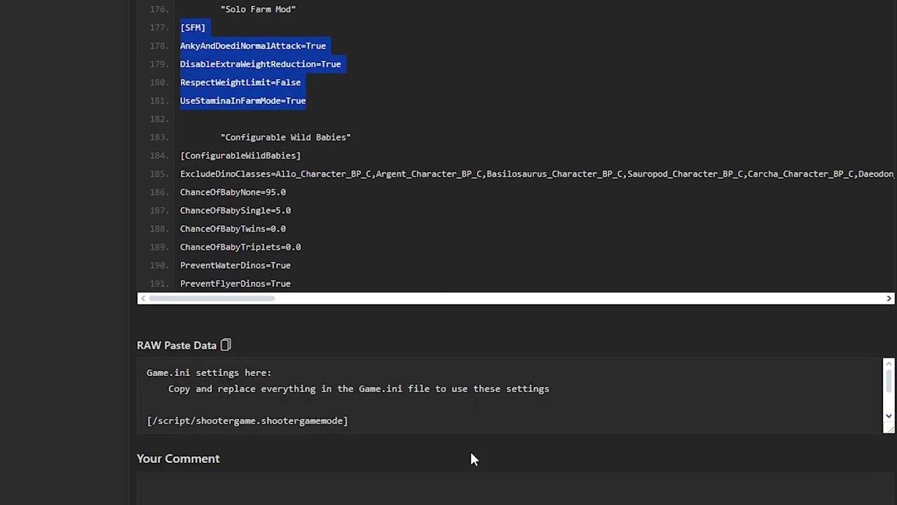
scroll(471, 457, "up", 2)
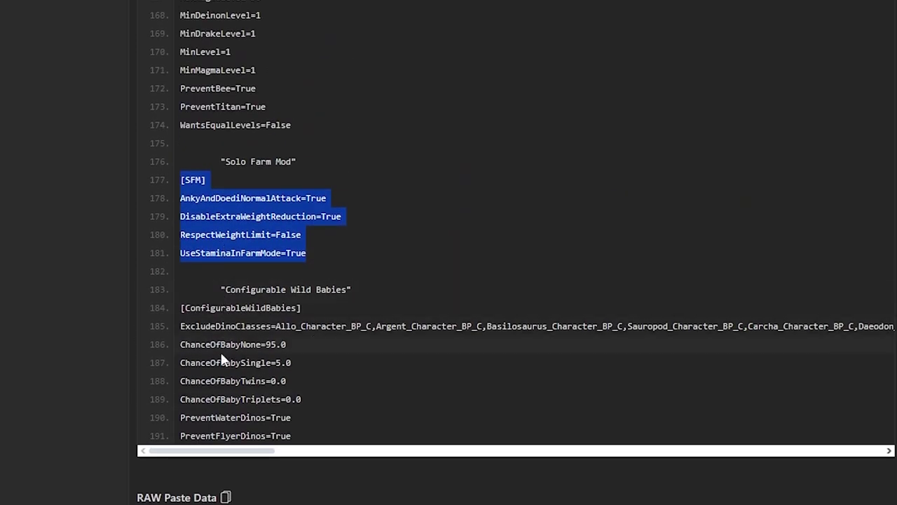
left_click_drag(245, 326, 825, 310)
left_click(481, 395)
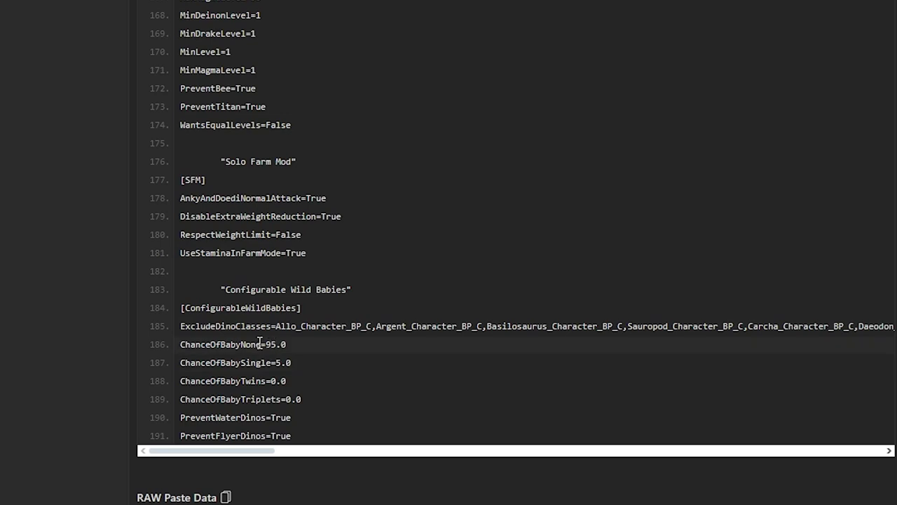
Examine the baby chance settings under ConfigurableWildBabies, highlighting the ChanceOfBabyNone and ChanceOfBabySingle values, and recheck the ExcludeDinoClasses line.
left_click_drag(267, 340, 294, 360)
left_click(294, 360)
left_click_drag(275, 363, 293, 380)
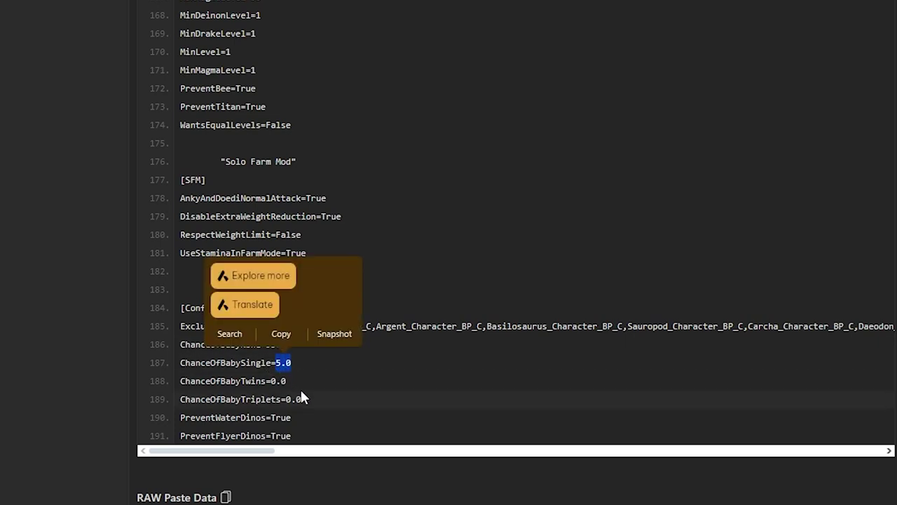
left_click(300, 426)
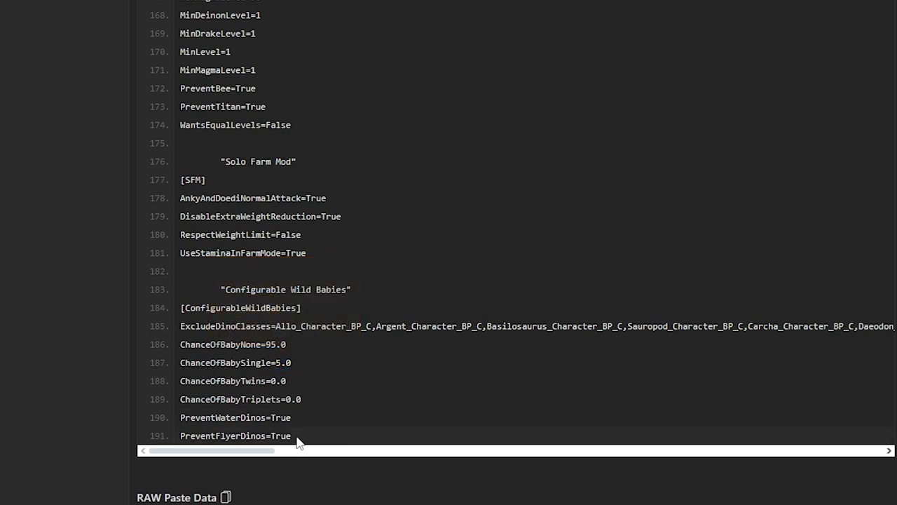
left_click_drag(311, 345, 260, 382)
left_click(322, 398)
scroll(393, 382, "up", 1)
scroll(351, 410, "down", 2)
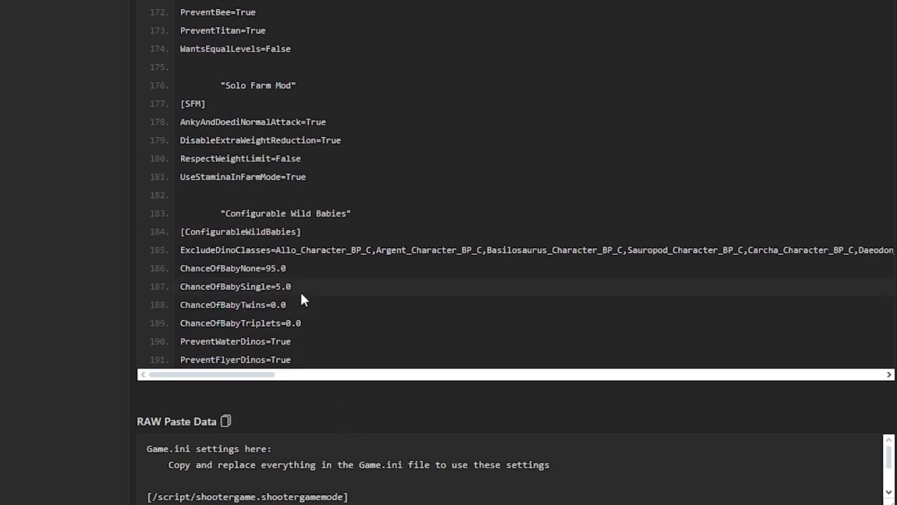
left_click_drag(292, 287, 277, 292)
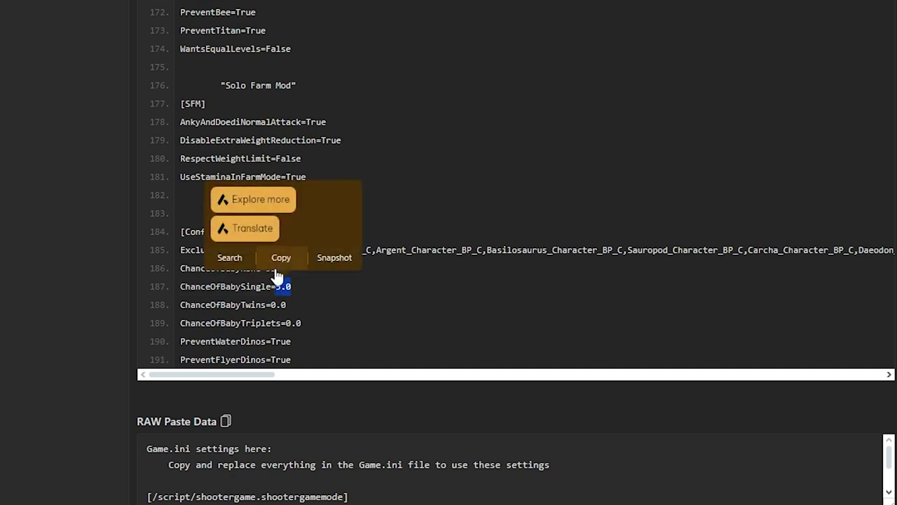
left_click_drag(266, 268, 294, 288)
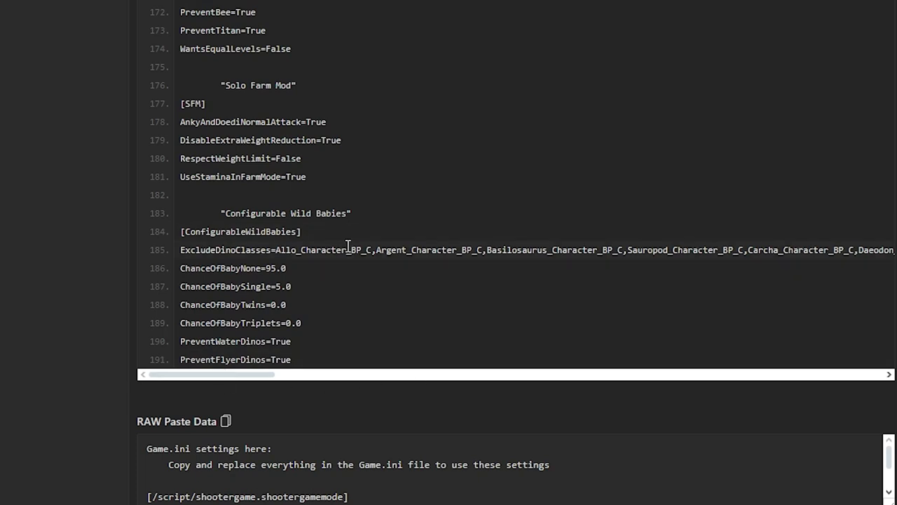
left_click_drag(347, 251, 387, 250)
left_click(324, 311)
left_click_drag(243, 379, 208, 405)
Look back through the mod and server settings to the Game.ini settings at the beginning of the paste.
scroll(887, 365, "up", 4)
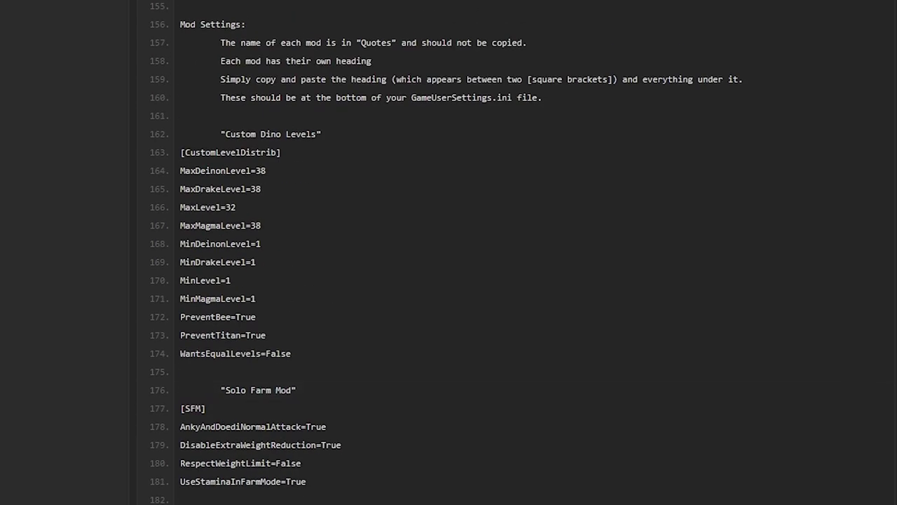
scroll(449, 280, "up", 12)
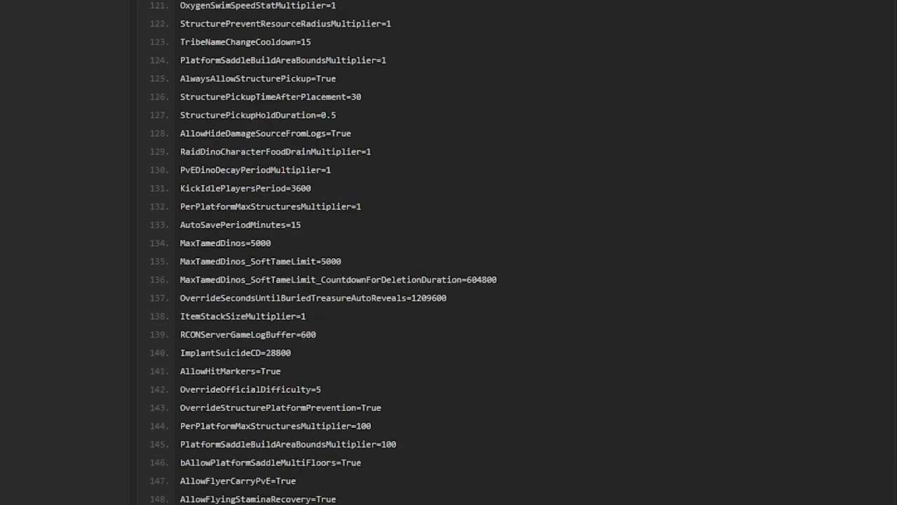
scroll(448, 253, "down", 7)
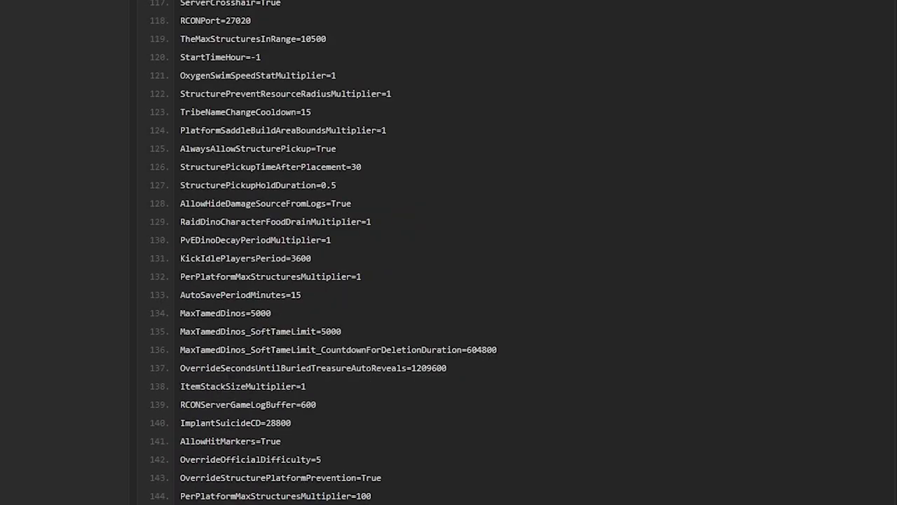
scroll(449, 253, "up", 20)
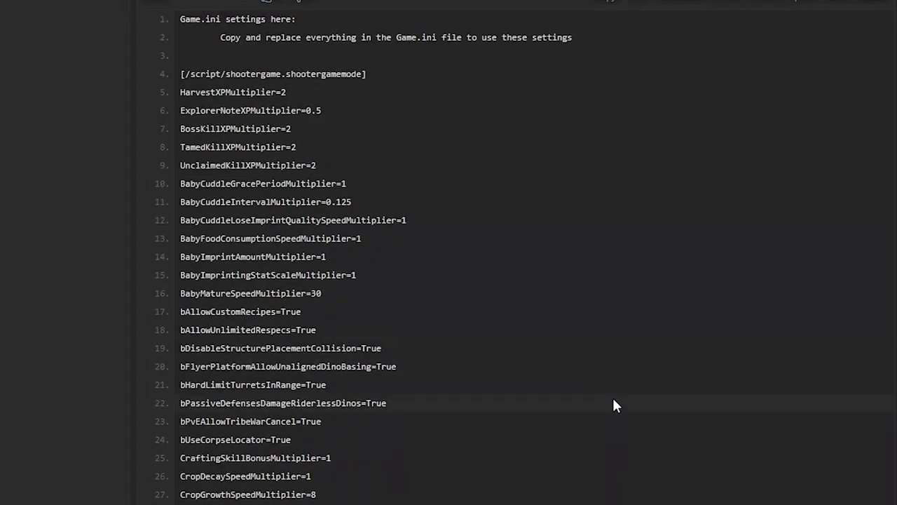